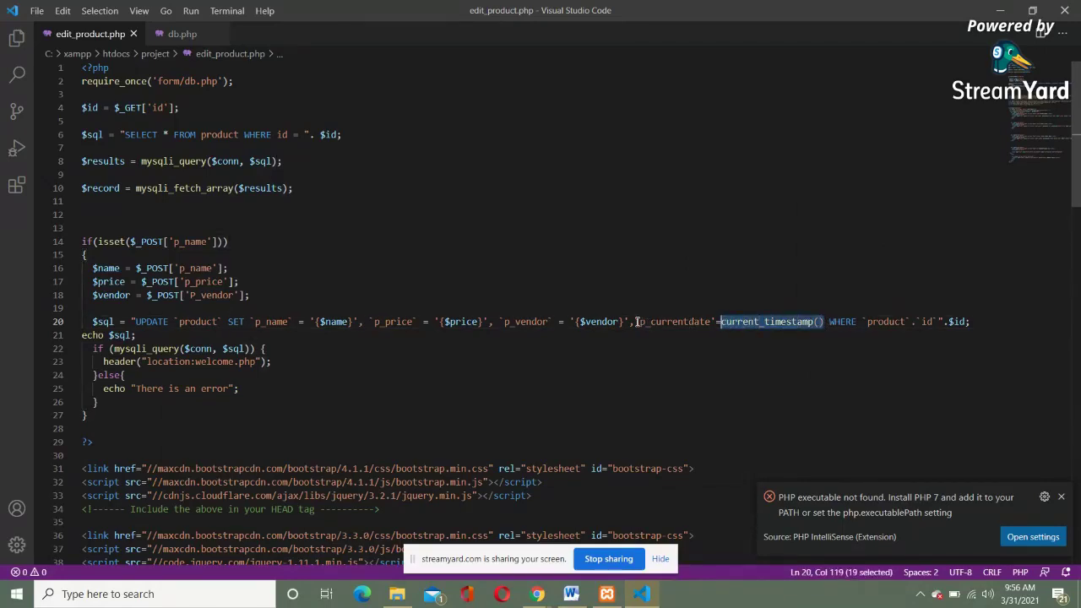
Step: Replace current_timestamp() with NOW() in the p_currentdate assignment of the UPDATE query on line 20
drag(637, 322, 825, 324)
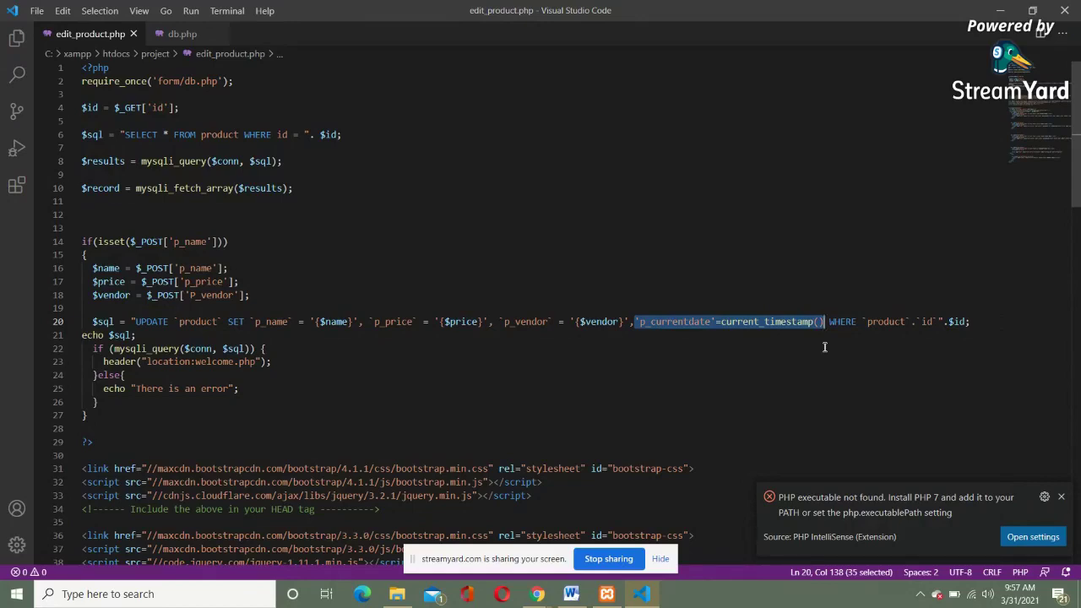
drag(721, 322, 822, 323)
text(NOW)
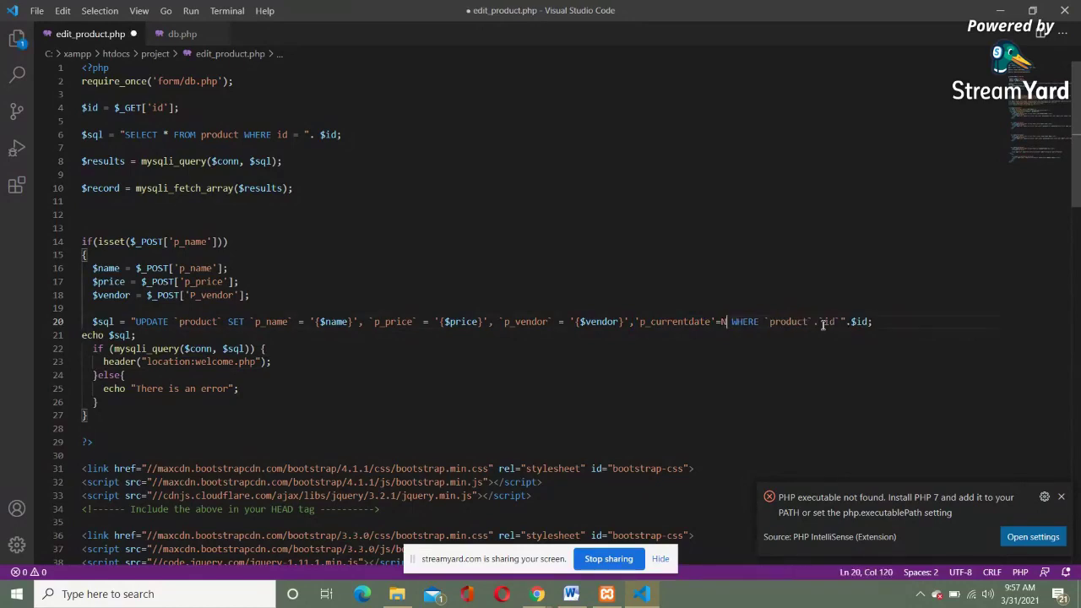
text(())
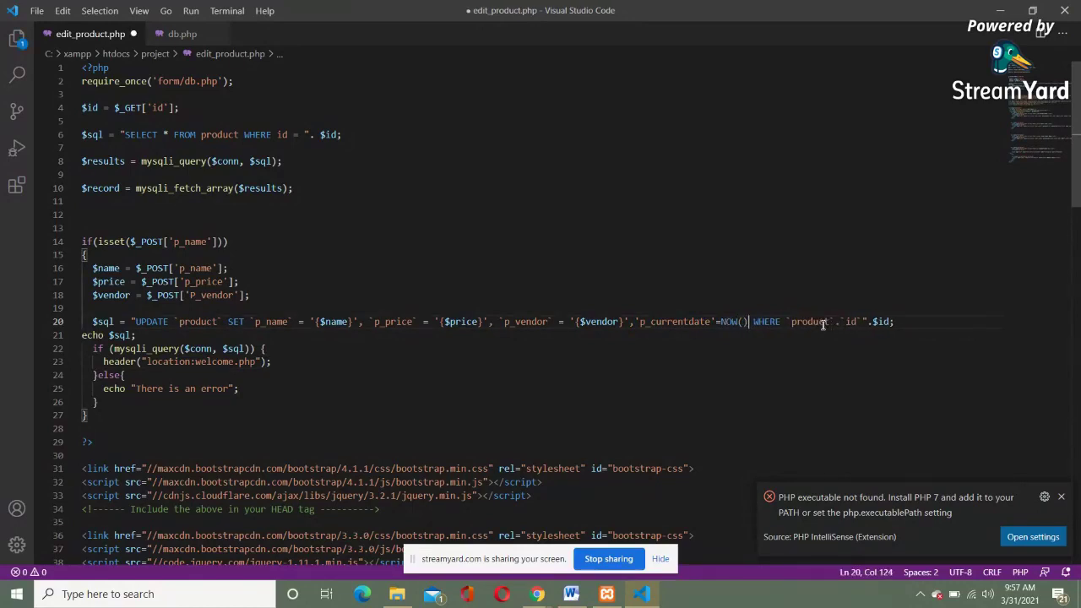
Step: Replace the $sql query string on line 20 with the phpMyAdmin UPDATE statement for product id 12 and add the closing double quote
click(642, 591)
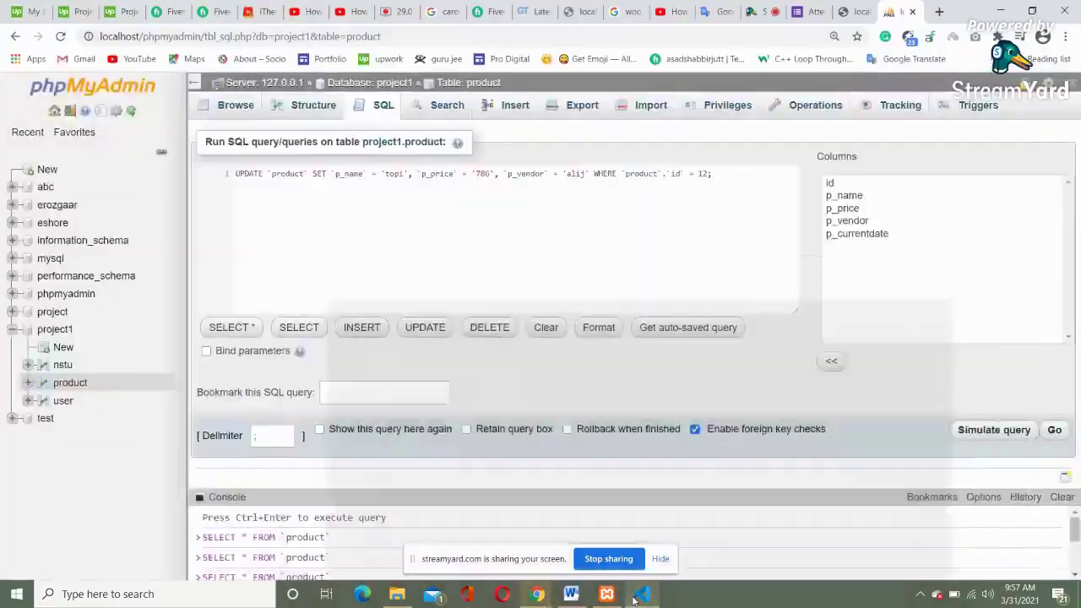
click(642, 591)
drag(916, 324, 133, 322)
click(871, 342)
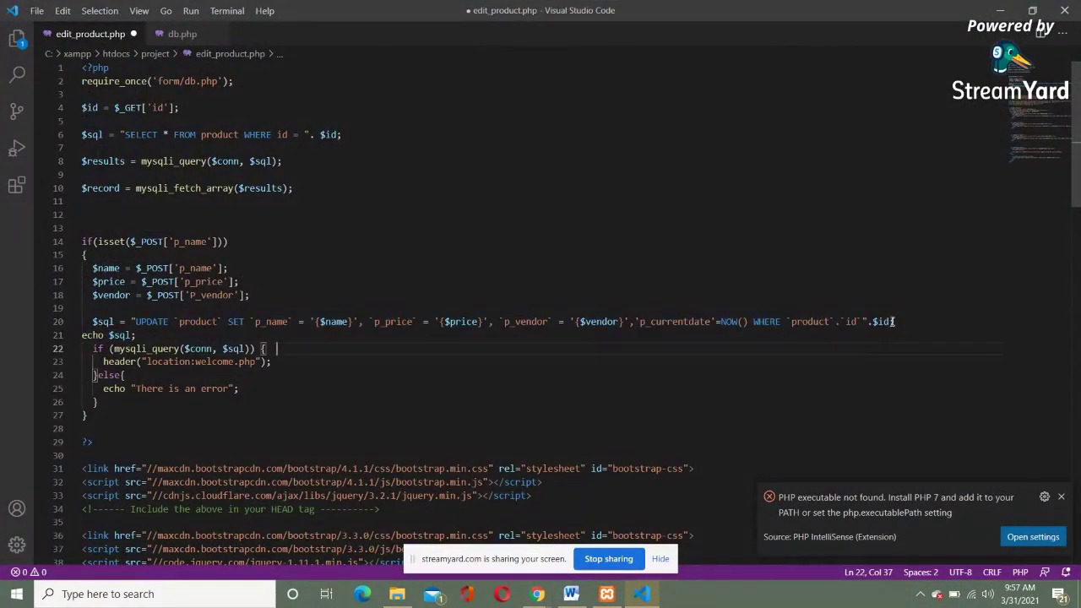
drag(895, 322, 141, 322)
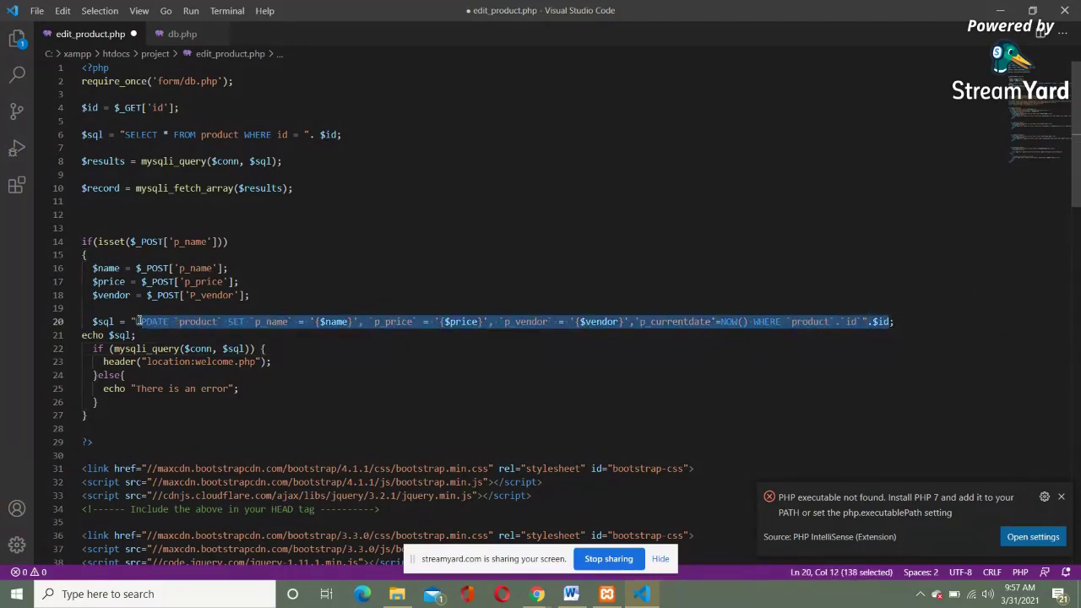
text(UPDATE `product` SET `p_name` = 'topi', `p_price` = '786', `p_vendor` = 'alij' WHERE `product`.`id` = 12;)
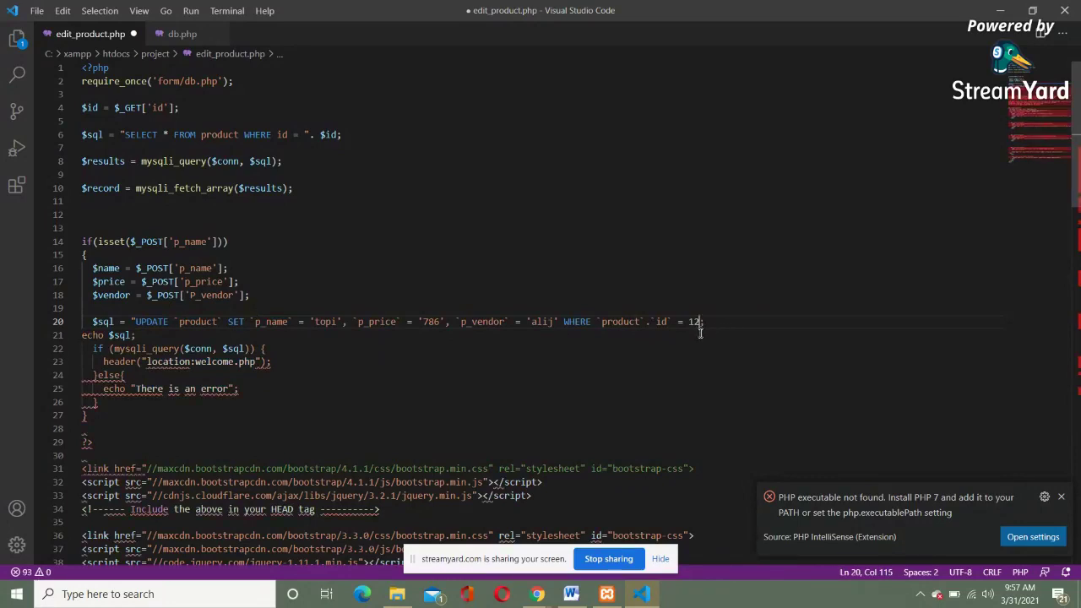
text(")
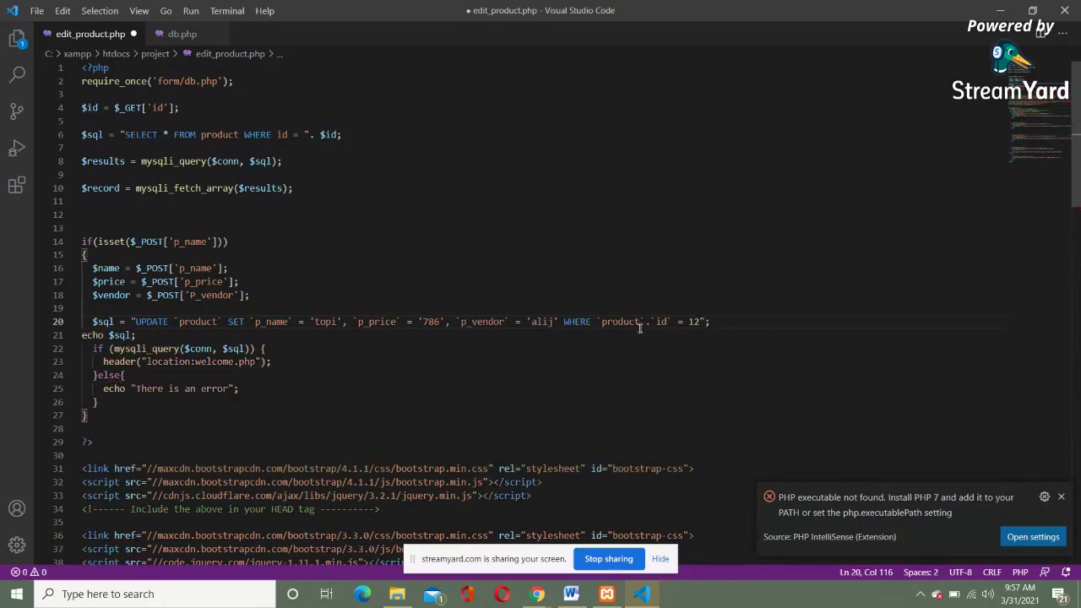
Step: Replace the hardcoded p_name value 'topi' in the UPDATE query with the variable {$name}
click(559, 321)
double_click(317, 322)
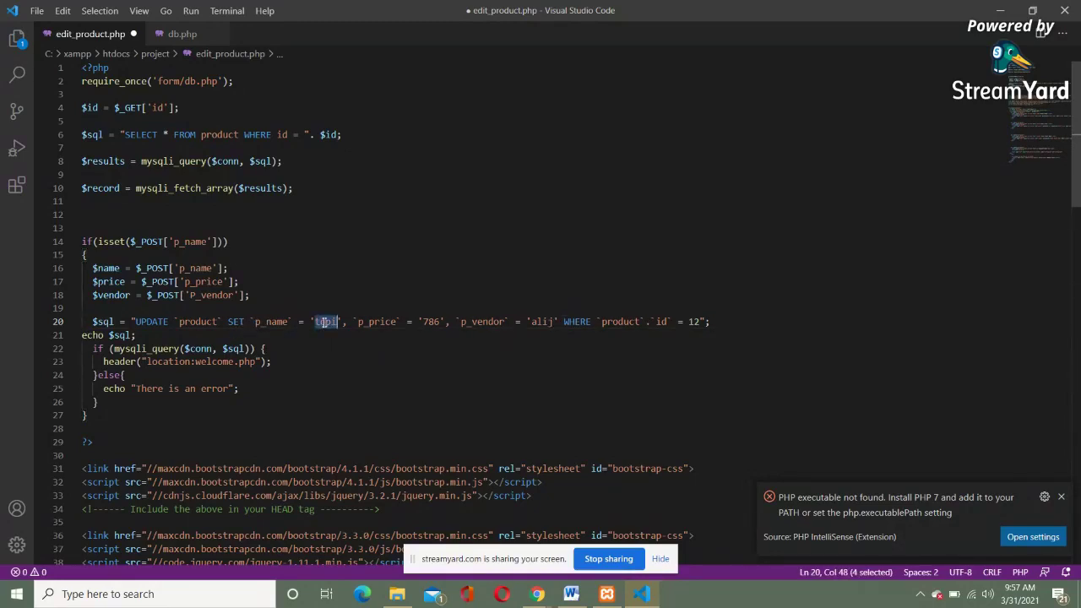
text({)
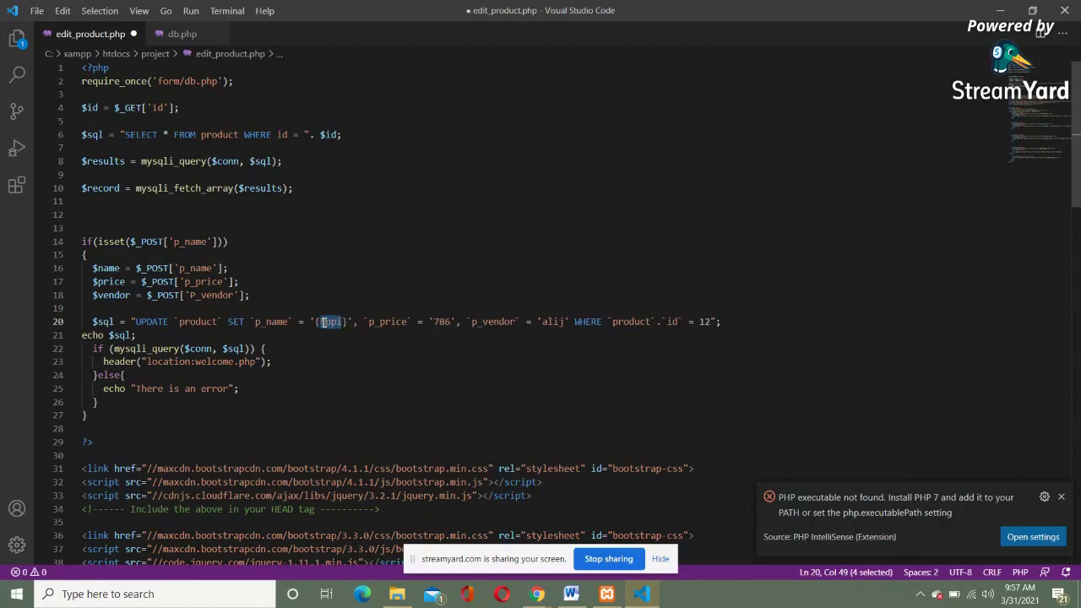
drag(122, 267, 93, 268)
key(ctrl+c)
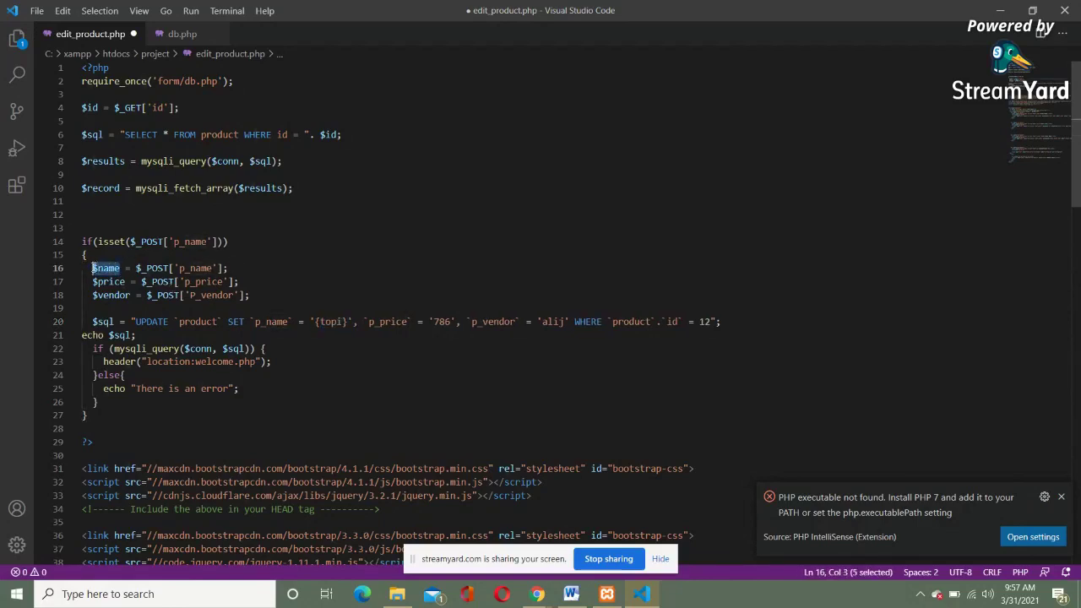
double_click(331, 322)
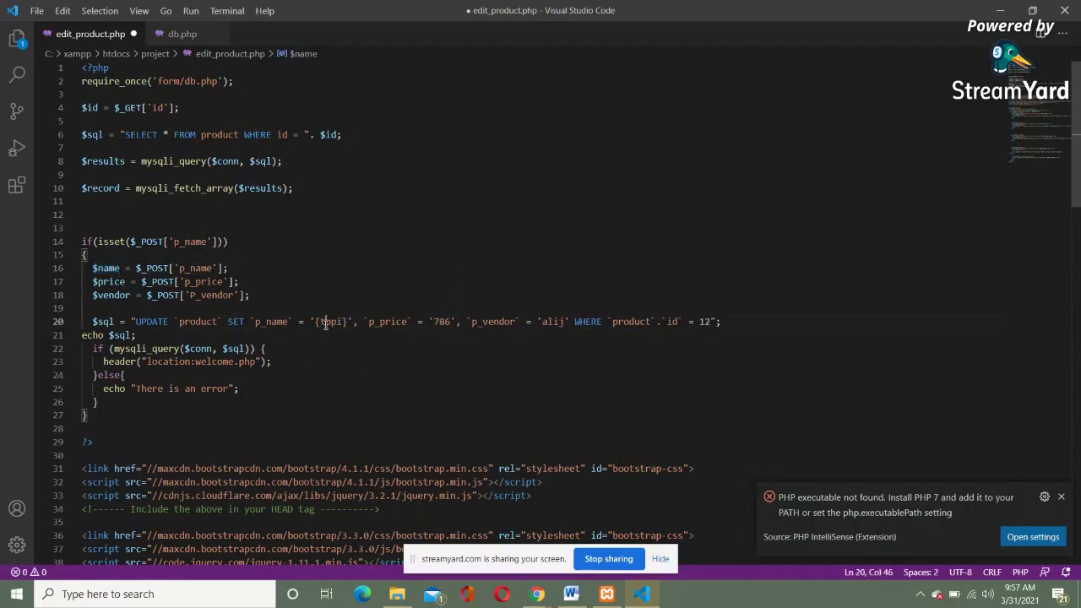
key(ctrl+v)
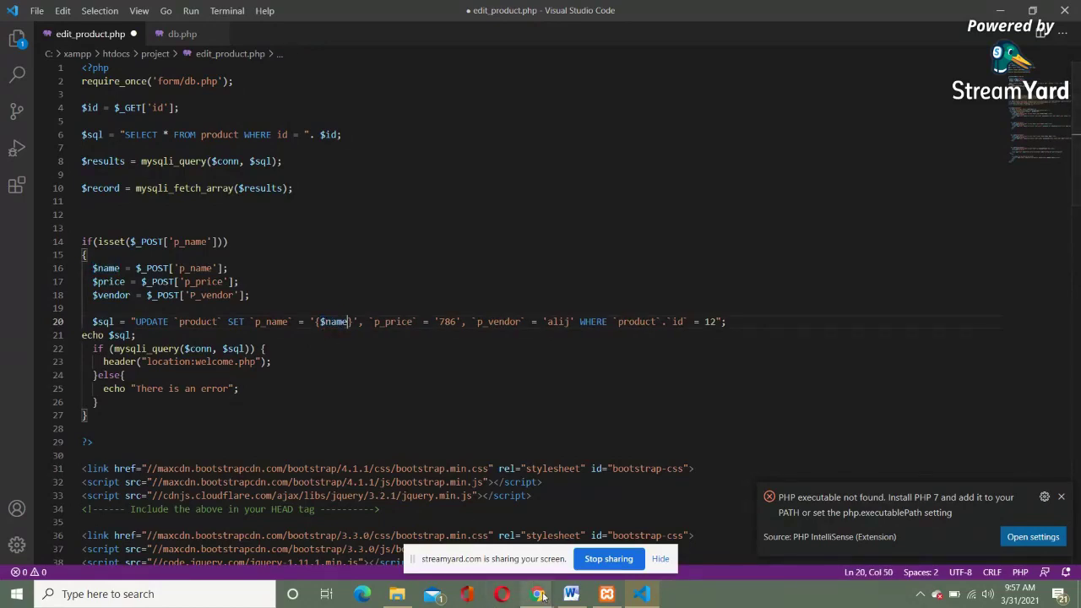
Step: Switch to the WordPress admin in Chrome and examine the iThemes Security Notification Center settings
click(456, 524)
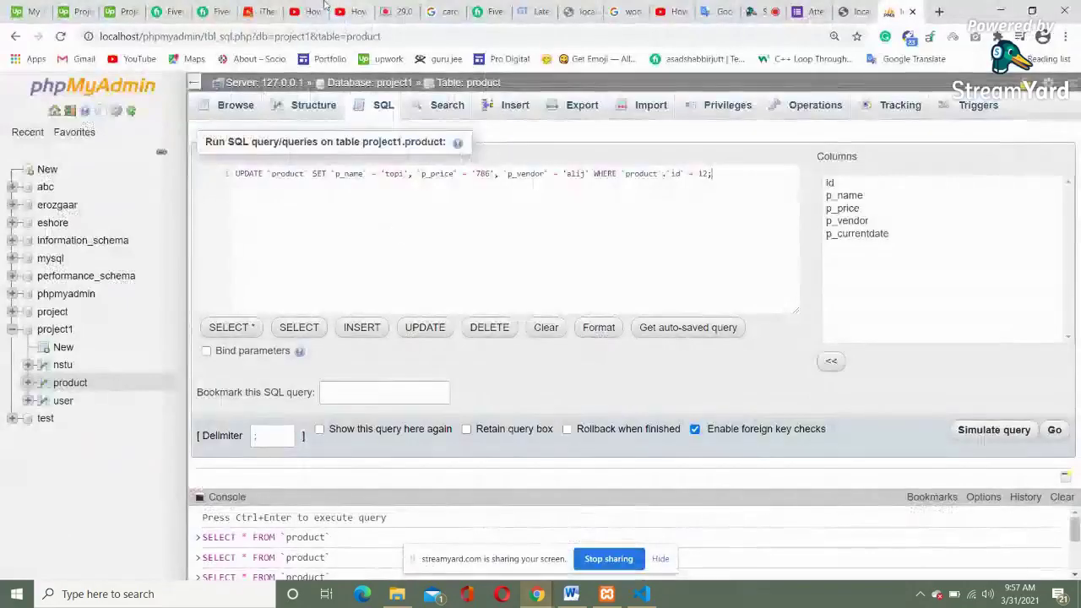
click(259, 11)
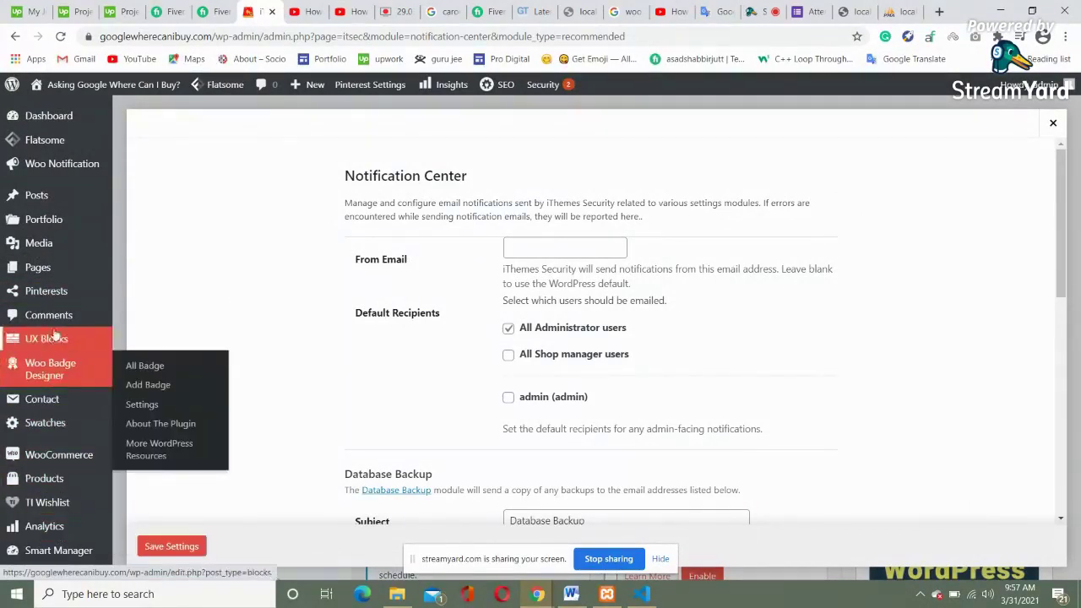
mouse_move(65, 482)
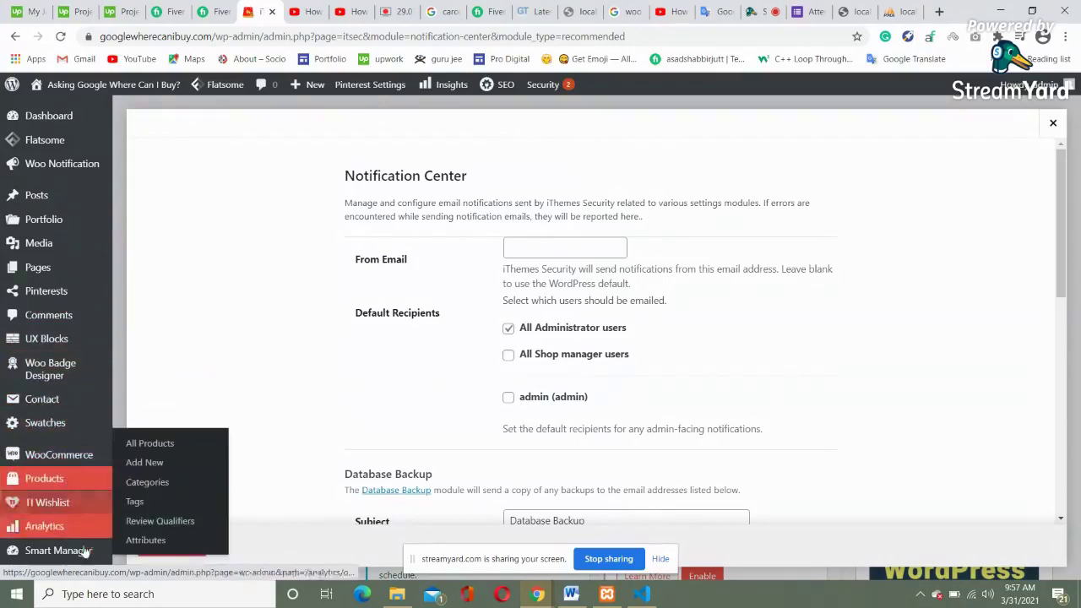
mouse_move(56, 347)
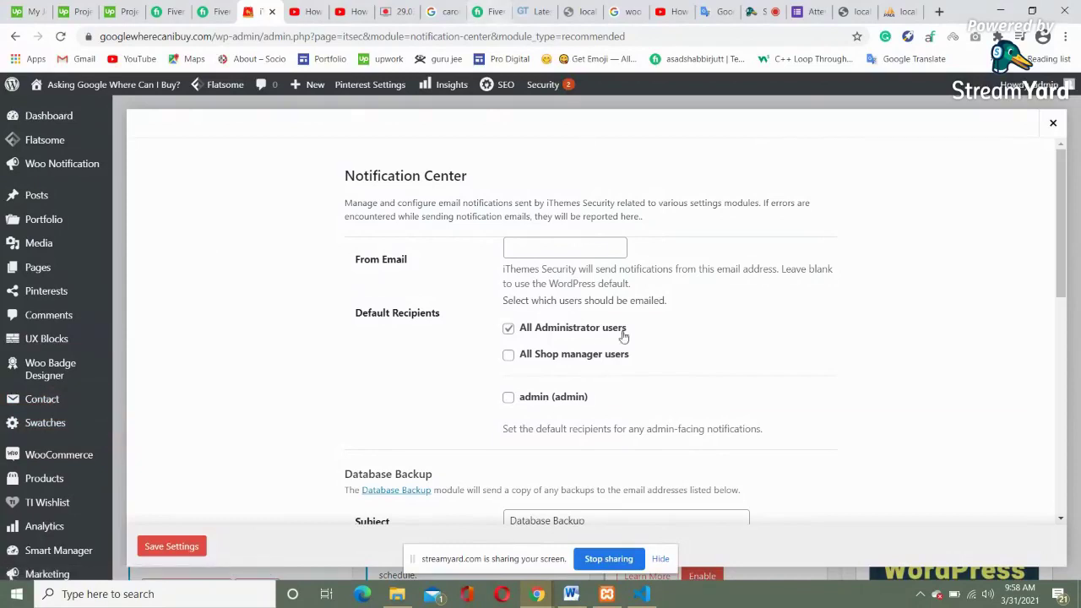
mouse_move(81, 526)
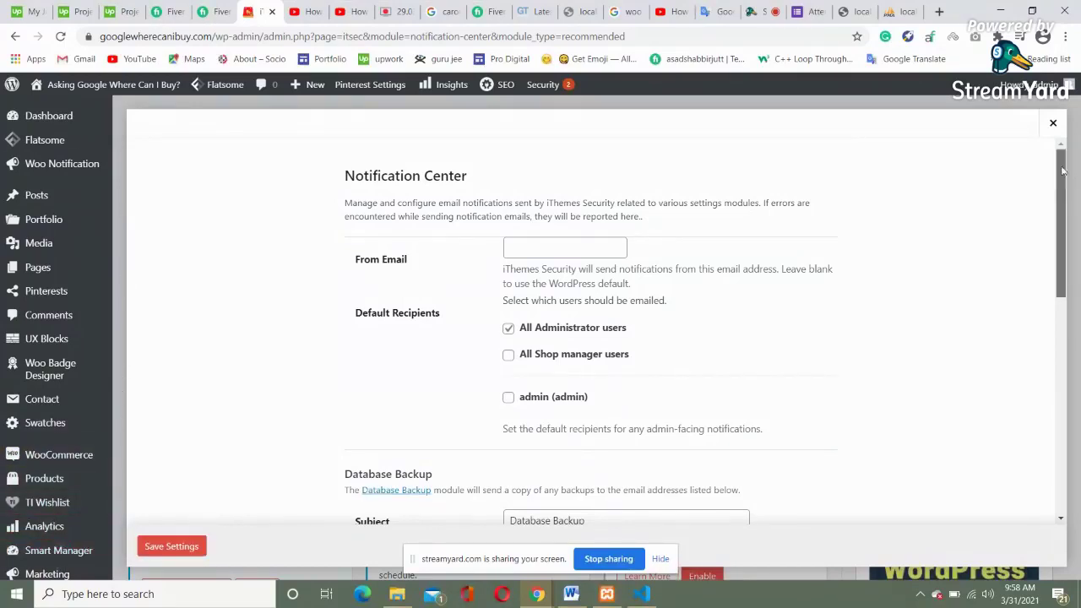
drag(1062, 158, 869, 340)
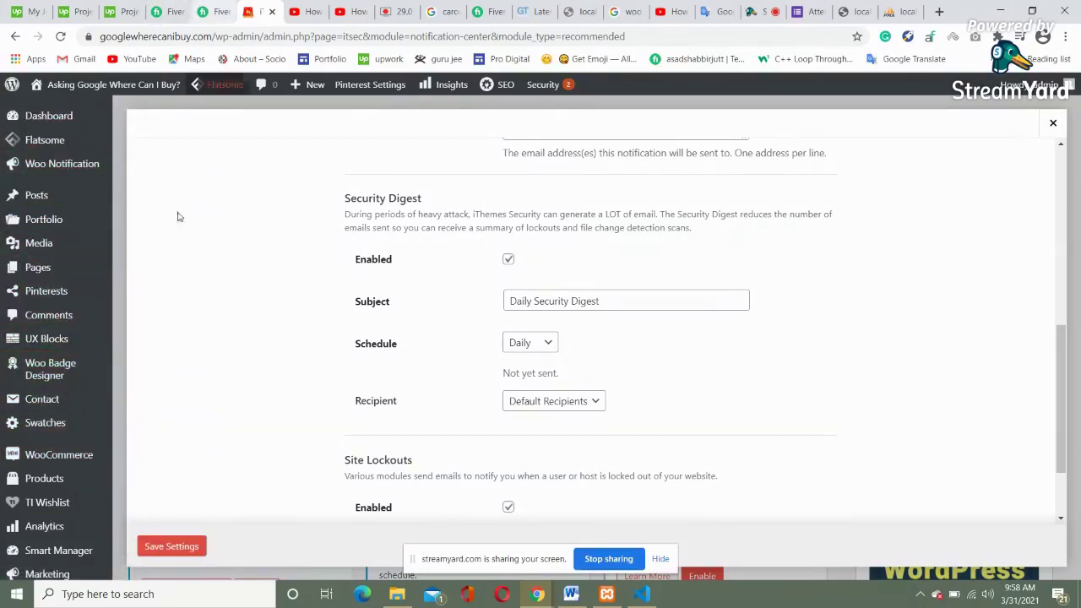
scroll(535, 387, up, 3)
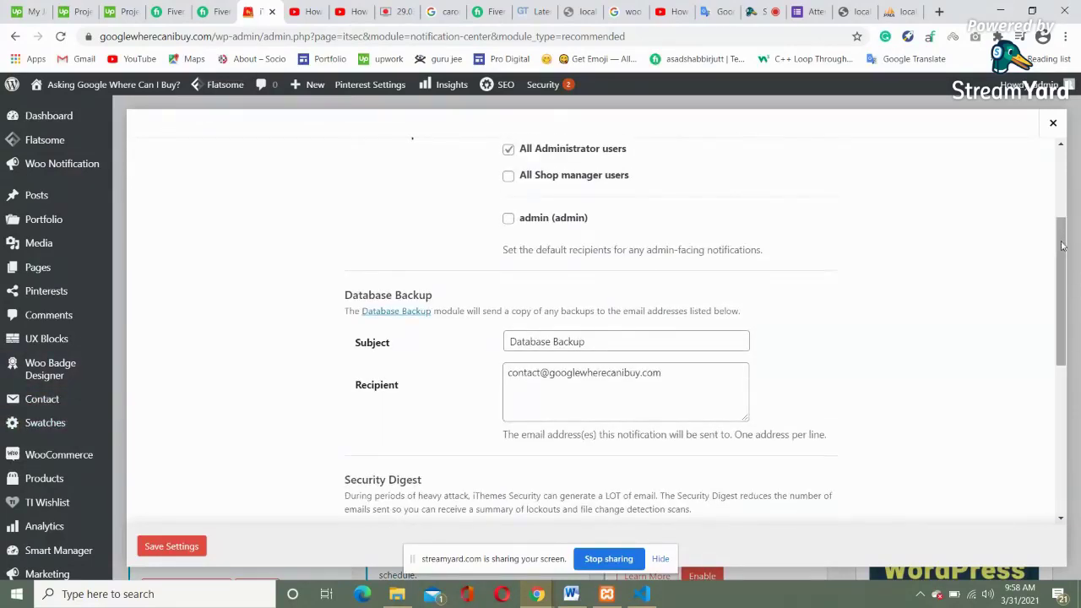
scroll(1062, 241, up, 3)
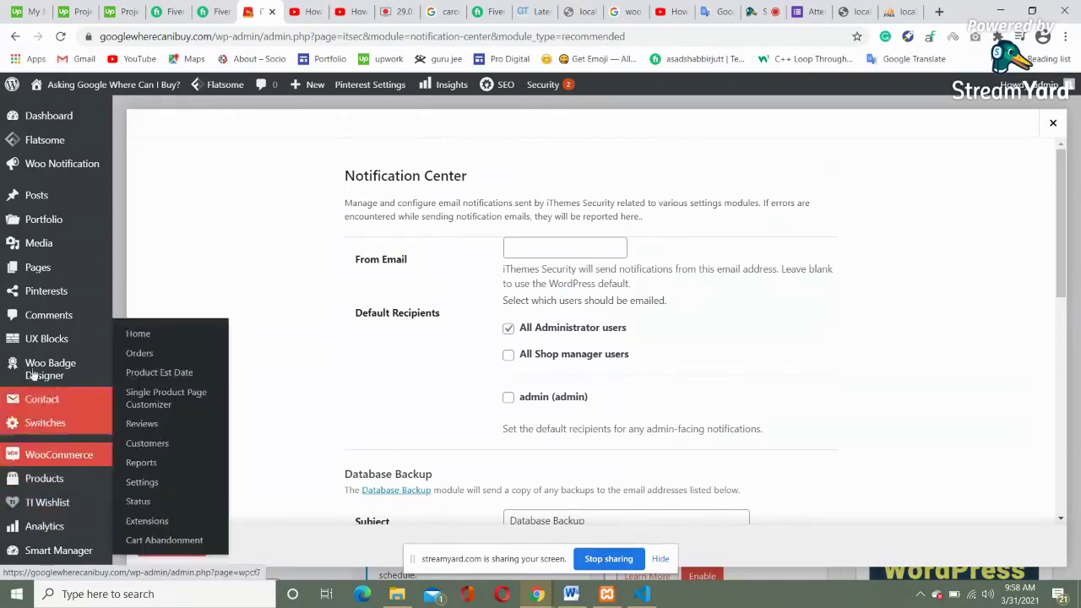
Step: Leave the Notification Center and open the WordPress site's list of installed plugins
click(51, 159)
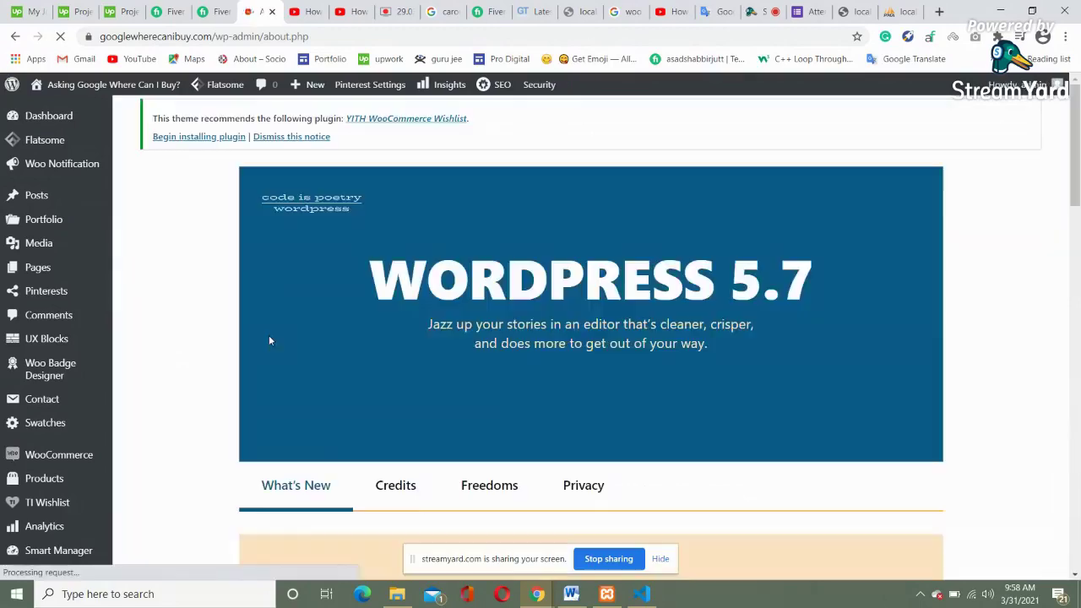
scroll(188, 357, down, 5)
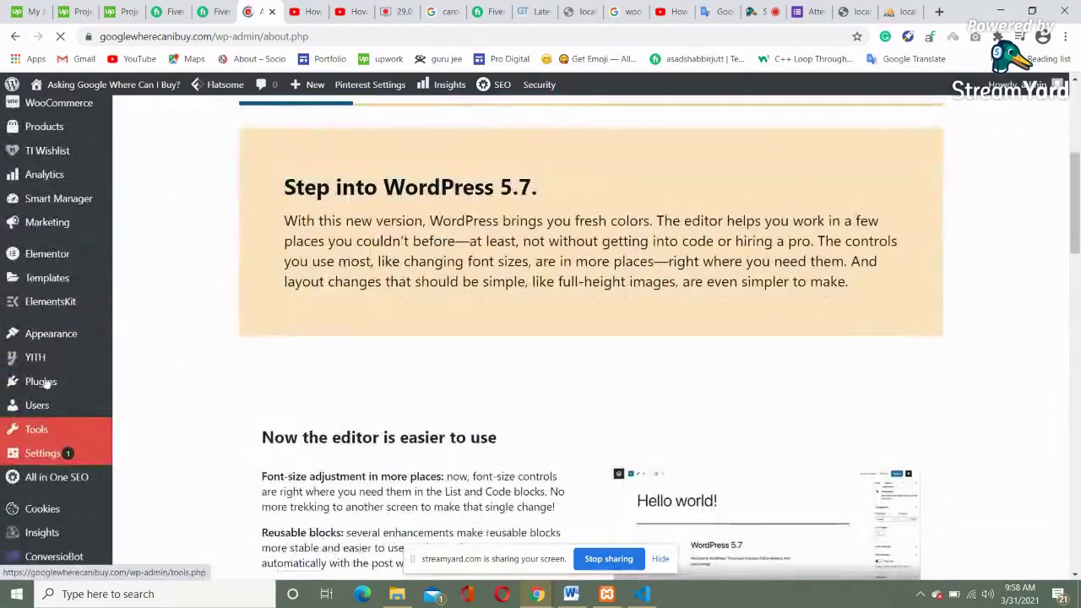
click(42, 385)
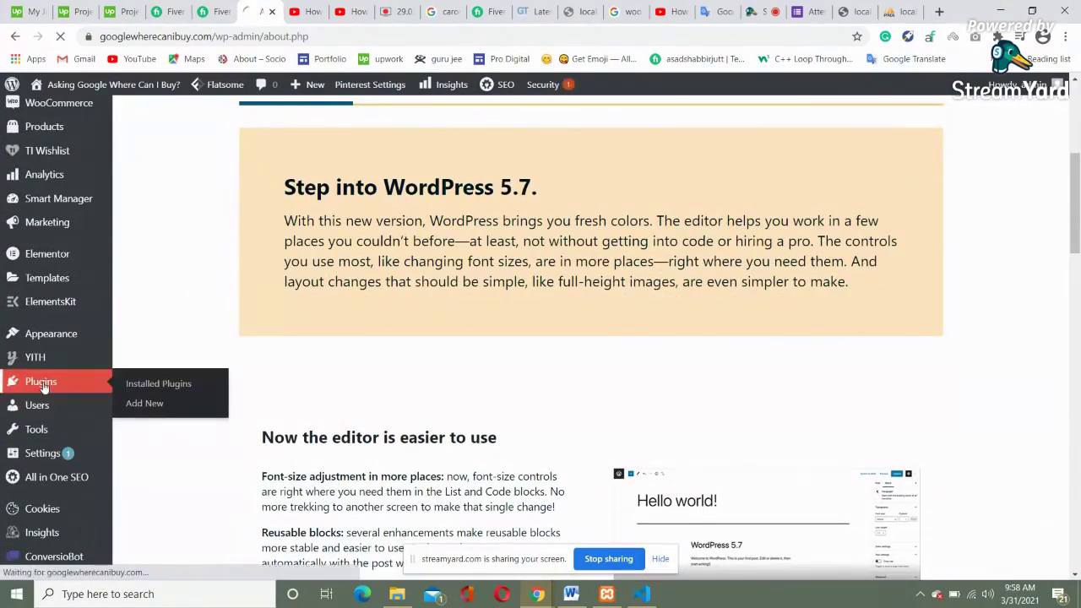
mouse_move(114, 363)
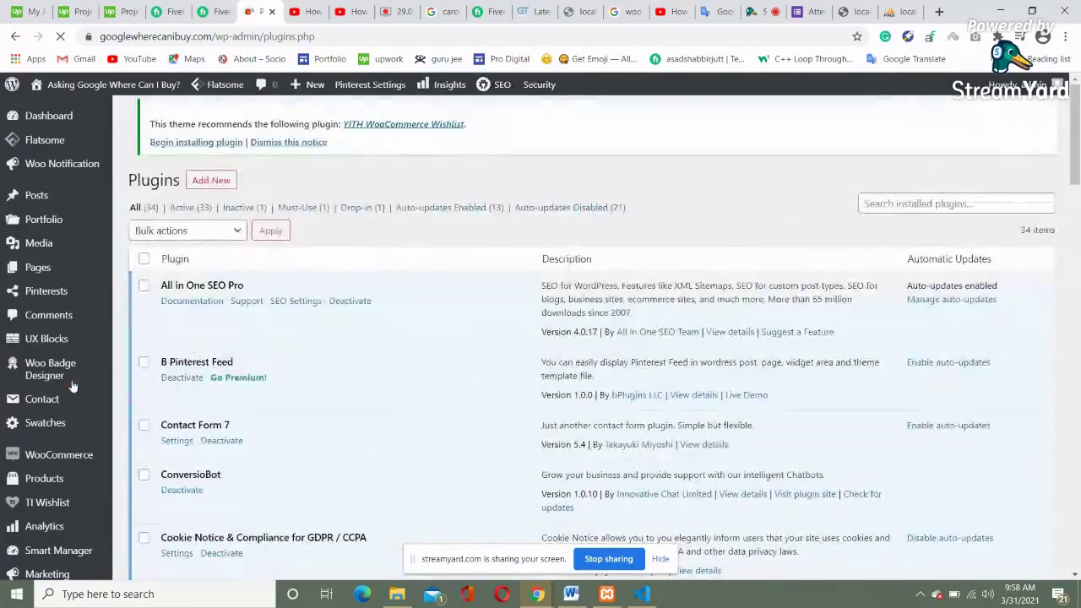
Step: Review which plugins are installed on the WordPress site, going through the whole list
scroll(252, 467, down, 20)
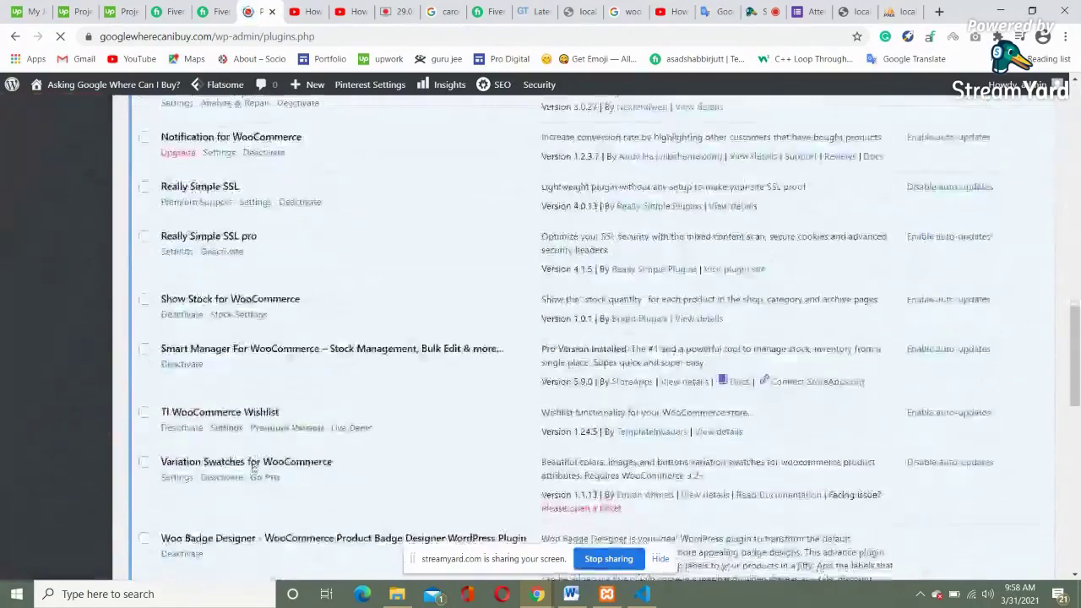
scroll(252, 467, down, 5)
scroll(250, 464, up, 10)
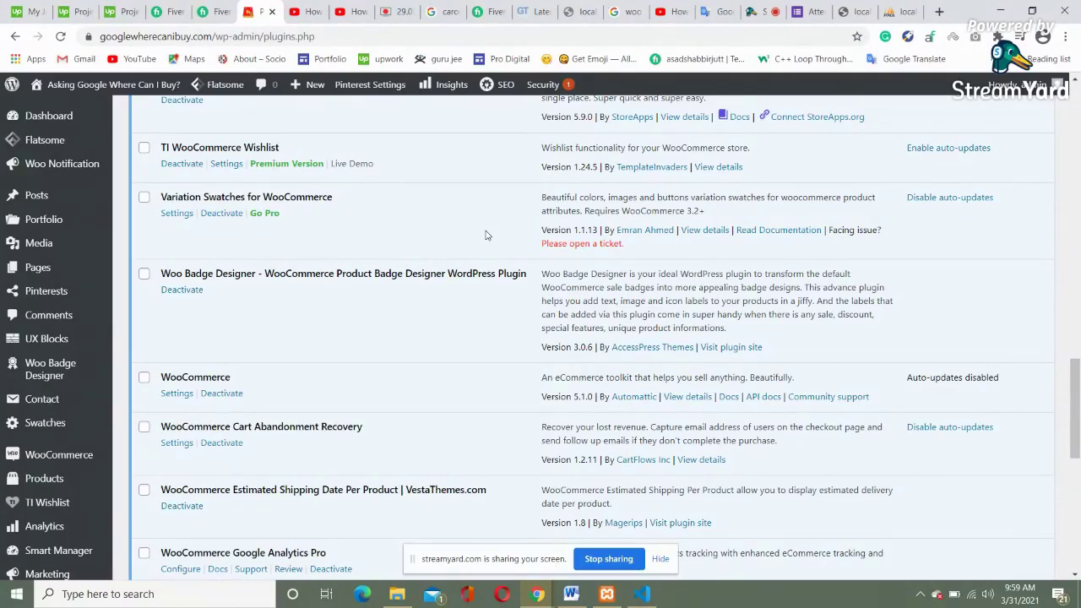
scroll(486, 235, up, 20)
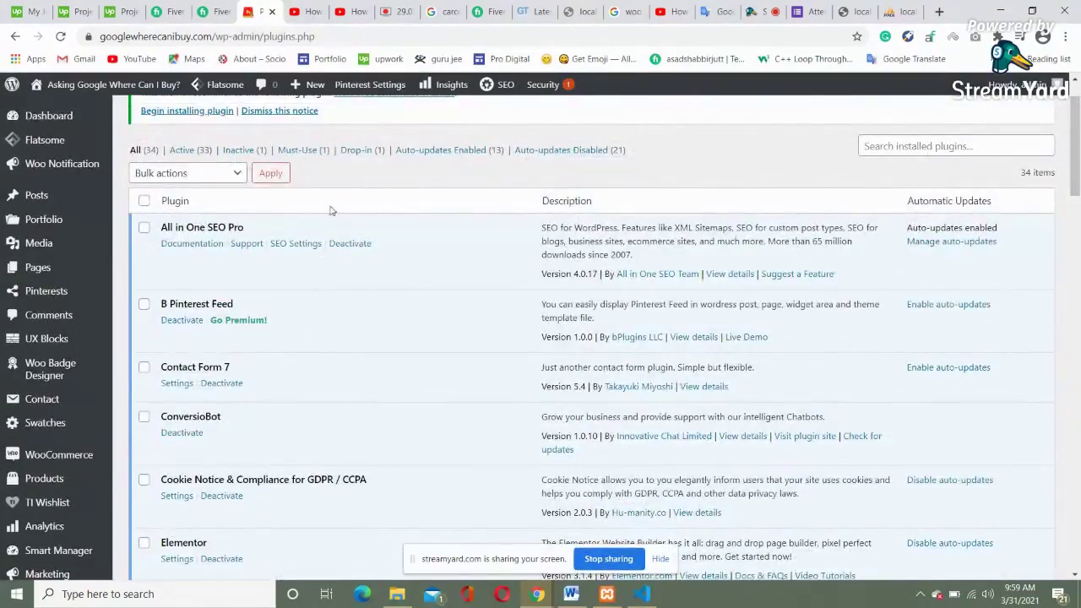
scroll(345, 180, down, 5)
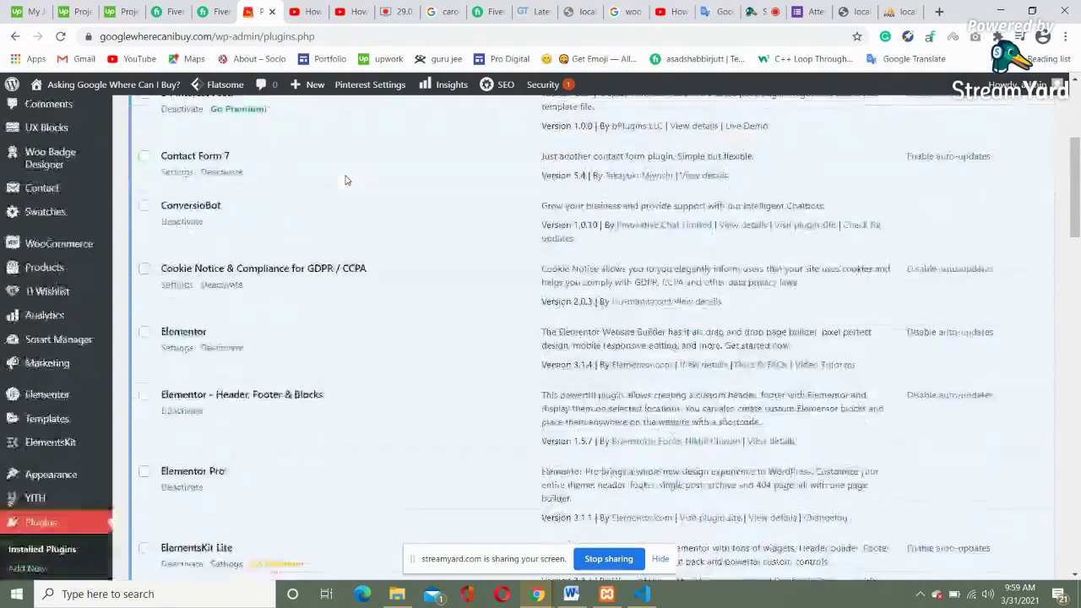
drag(1075, 228, 1078, 119)
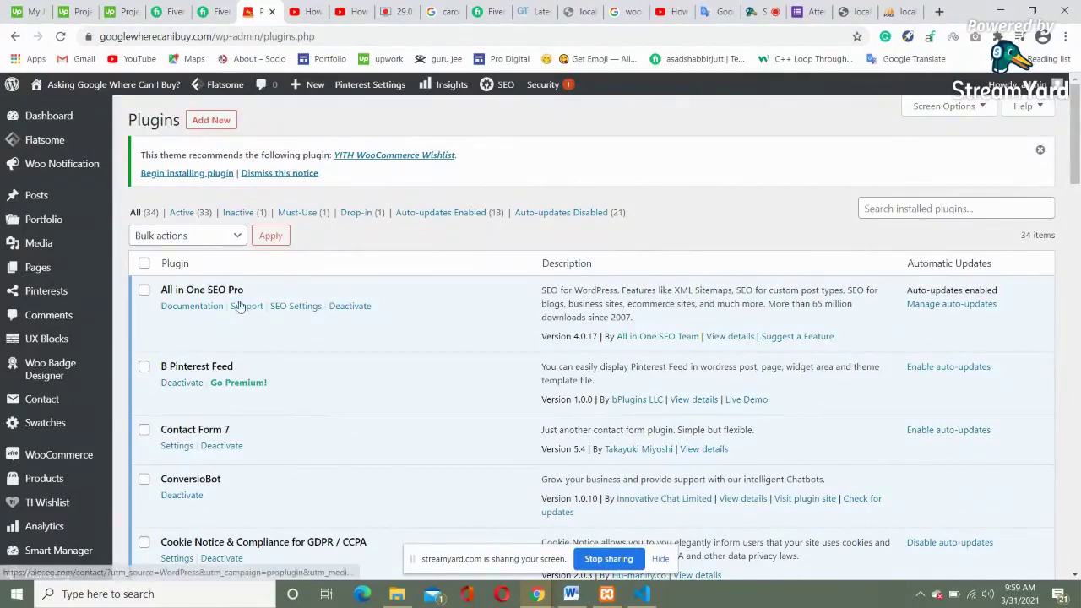
mouse_move(215, 85)
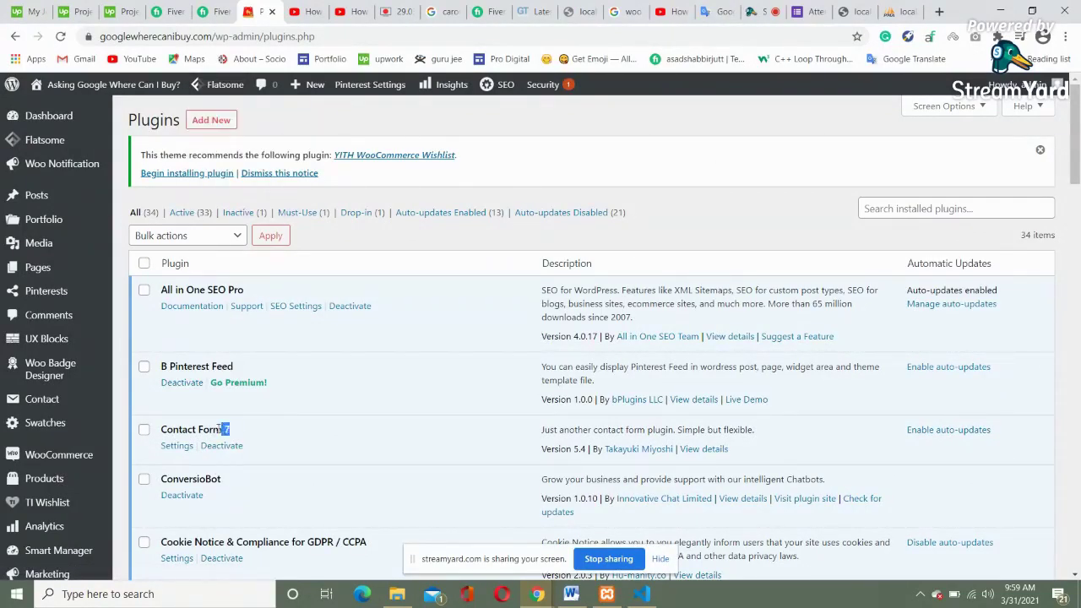
drag(222, 429, 191, 430)
click(232, 434)
scroll(252, 493, down, 2)
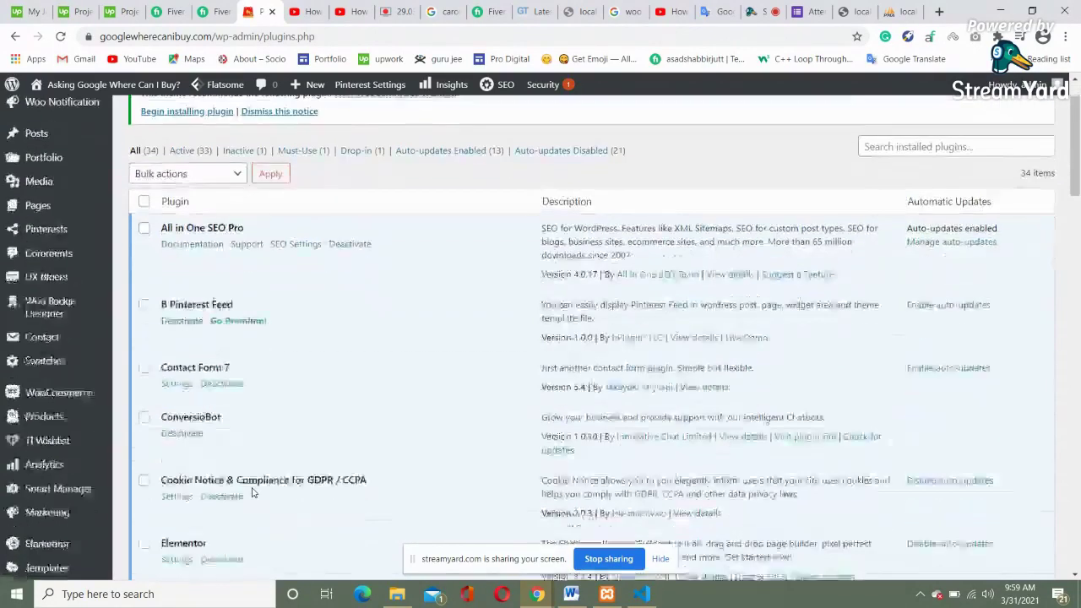
scroll(252, 493, down, 6)
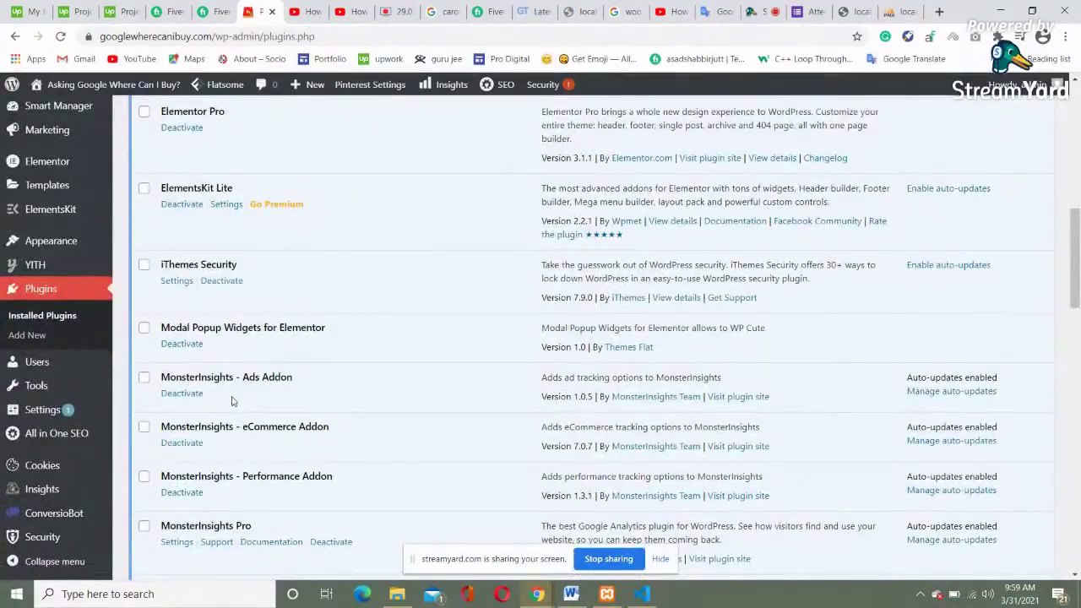
scroll(233, 401, down, 10)
scroll(272, 475, down, 3)
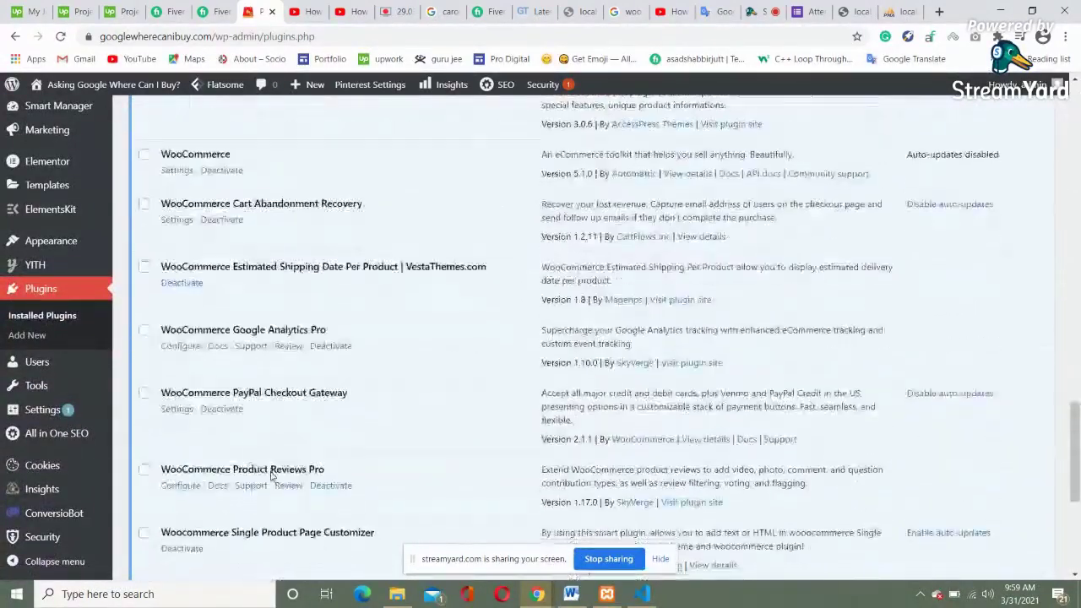
scroll(272, 476, down, 3)
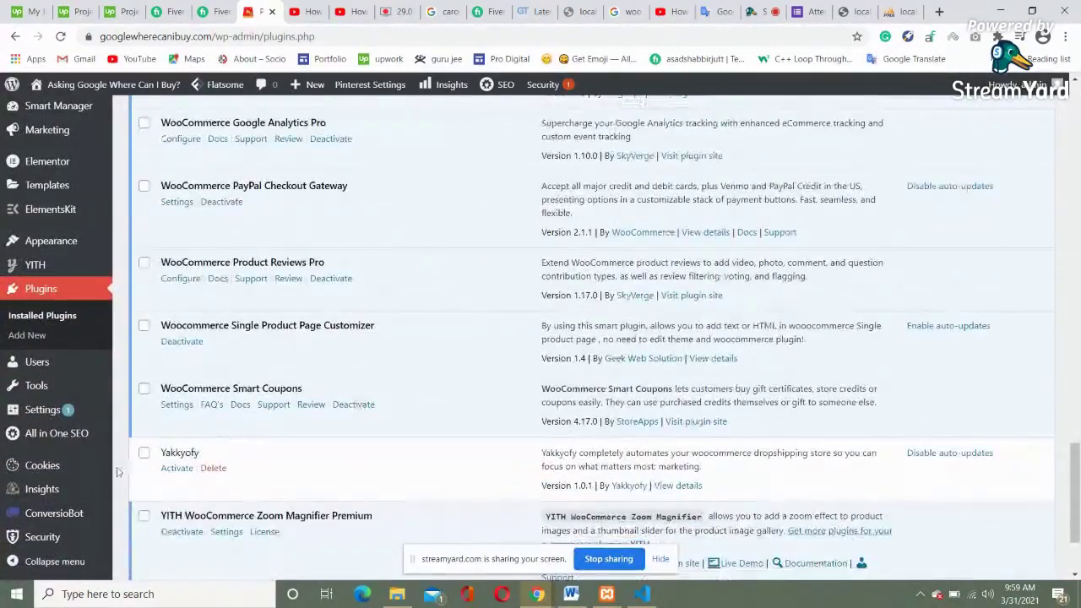
Step: Switch to the Fiverr inbox and read back through the client conversation about the WordPress site
click(216, 12)
scroll(393, 308, up, 1)
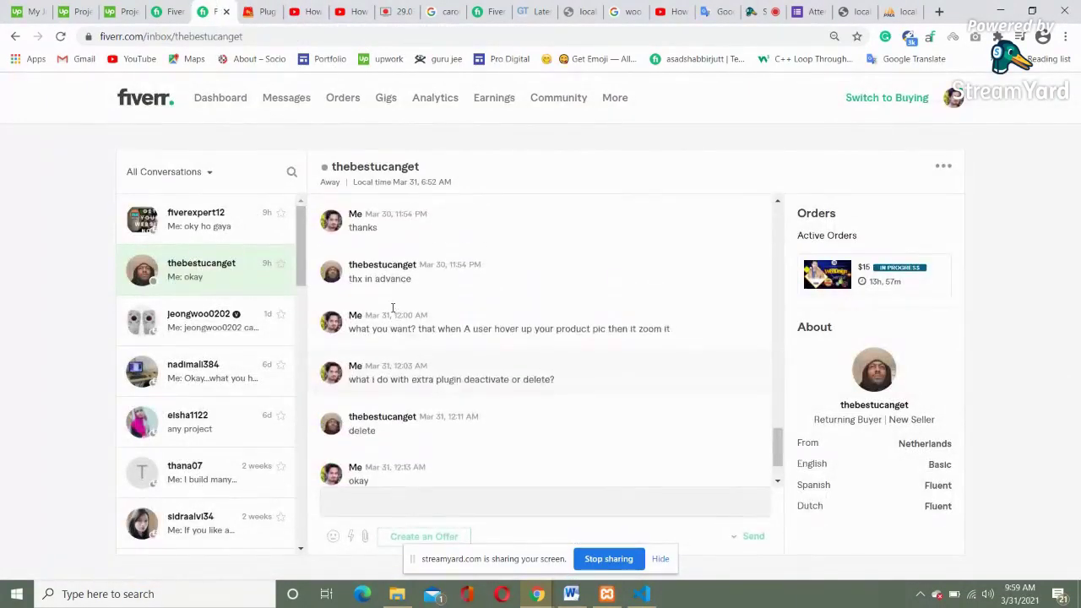
scroll(392, 308, up, 8)
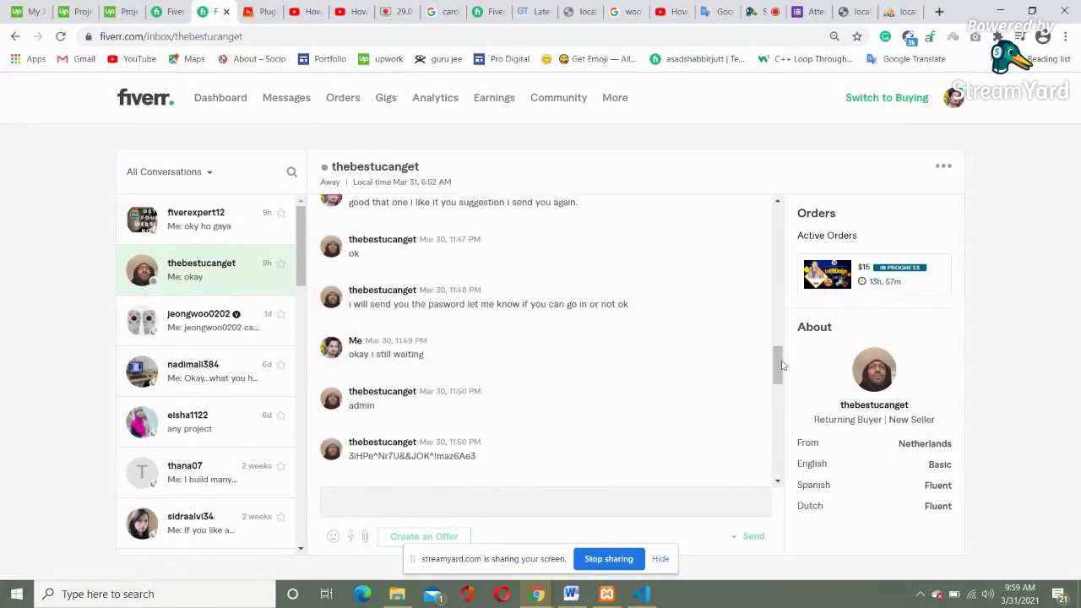
drag(783, 365, 780, 215)
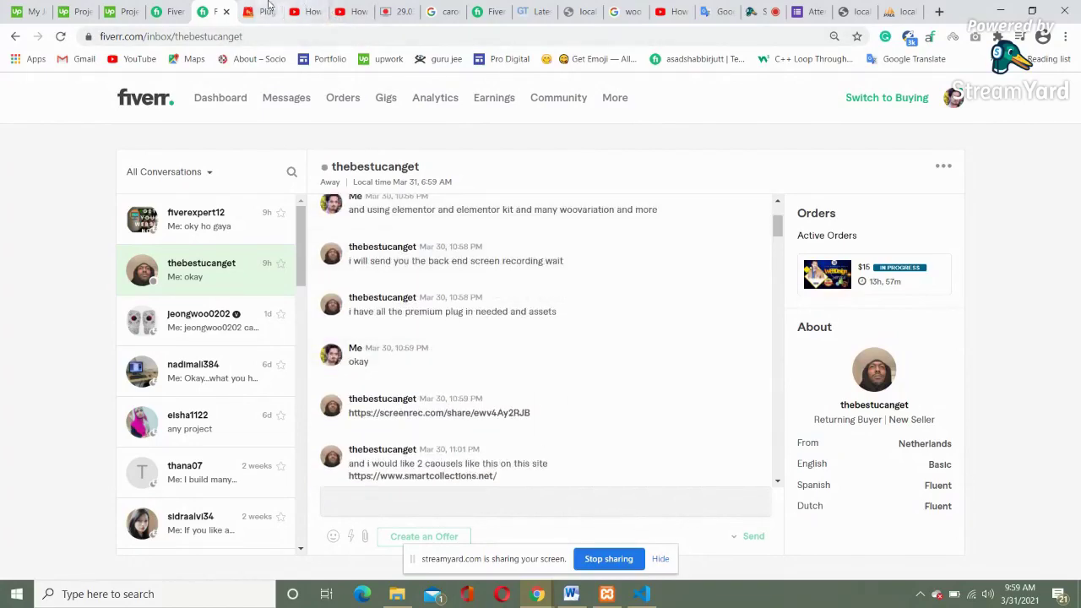
Step: Return to the WordPress site's installed plugins and review the list from All in One SEO Pro down to Yakkyofy
click(256, 9)
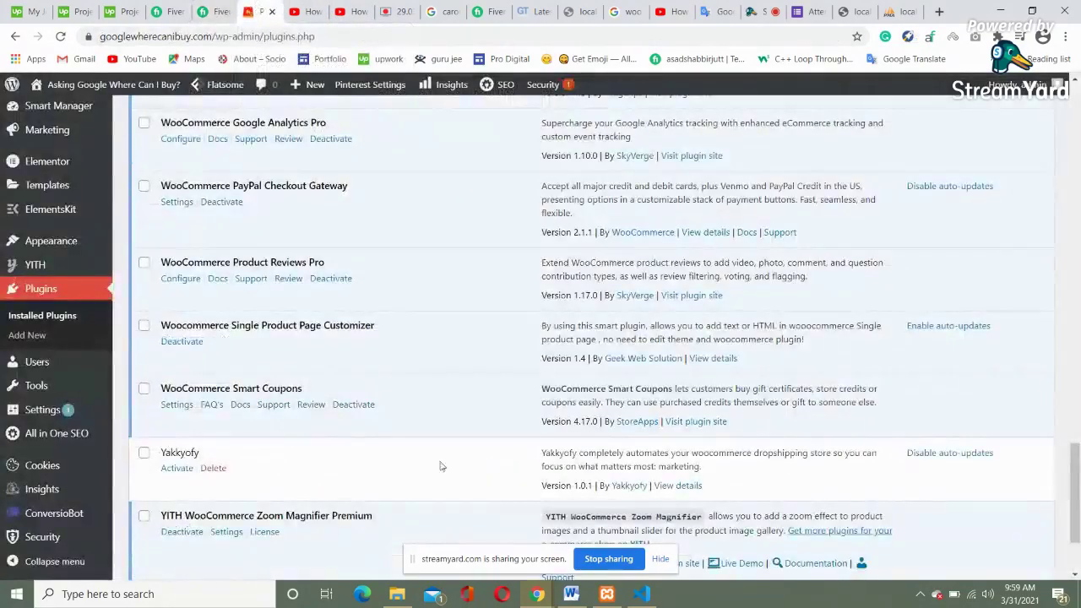
scroll(200, 464, down, 3)
scroll(198, 448, up, 10)
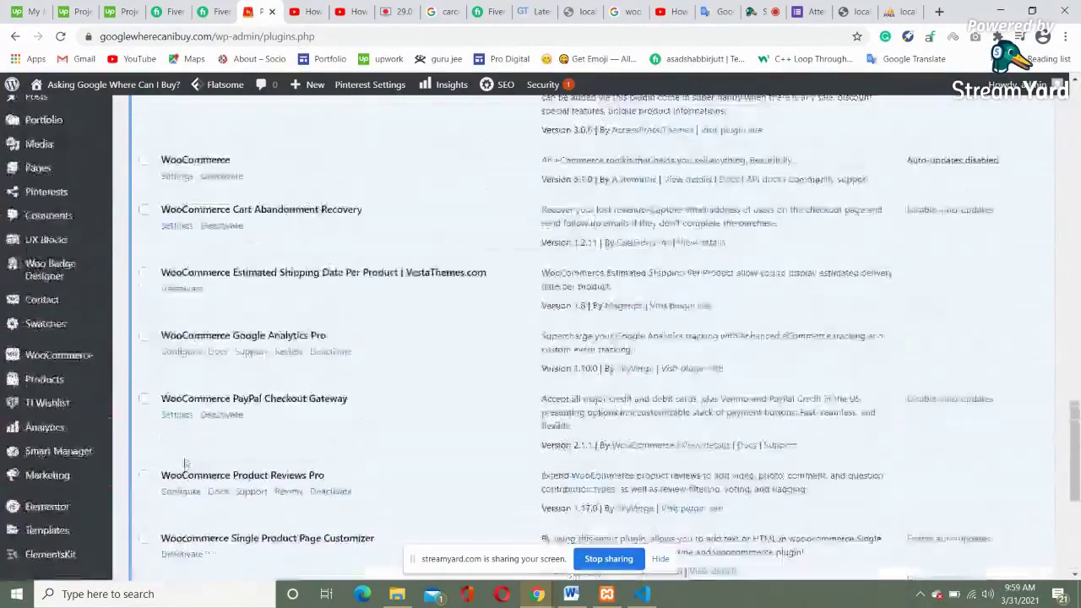
scroll(200, 442, up, 15)
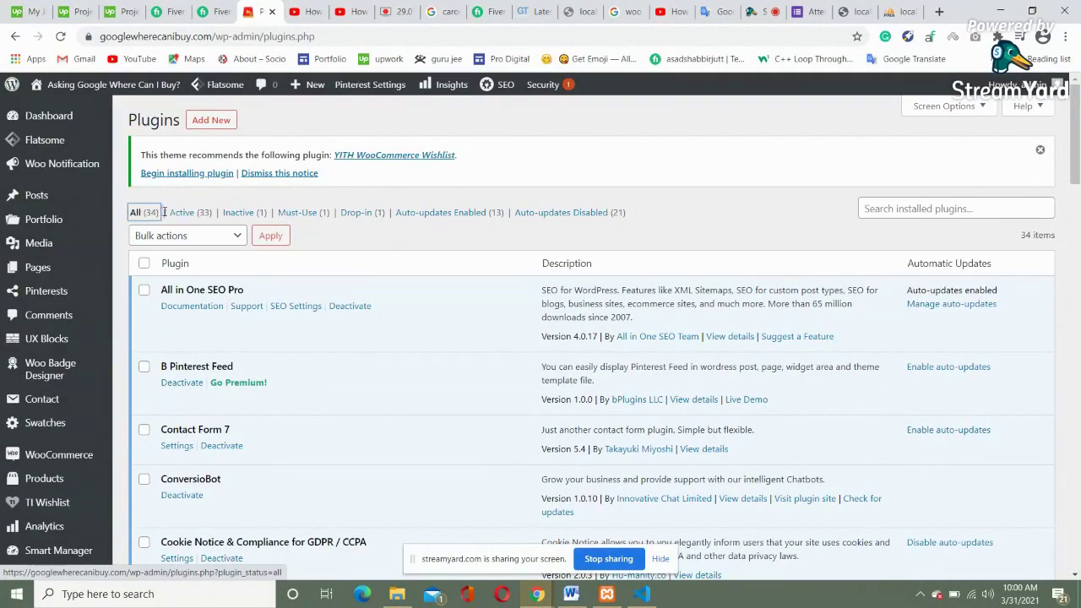
scroll(276, 479, down, 15)
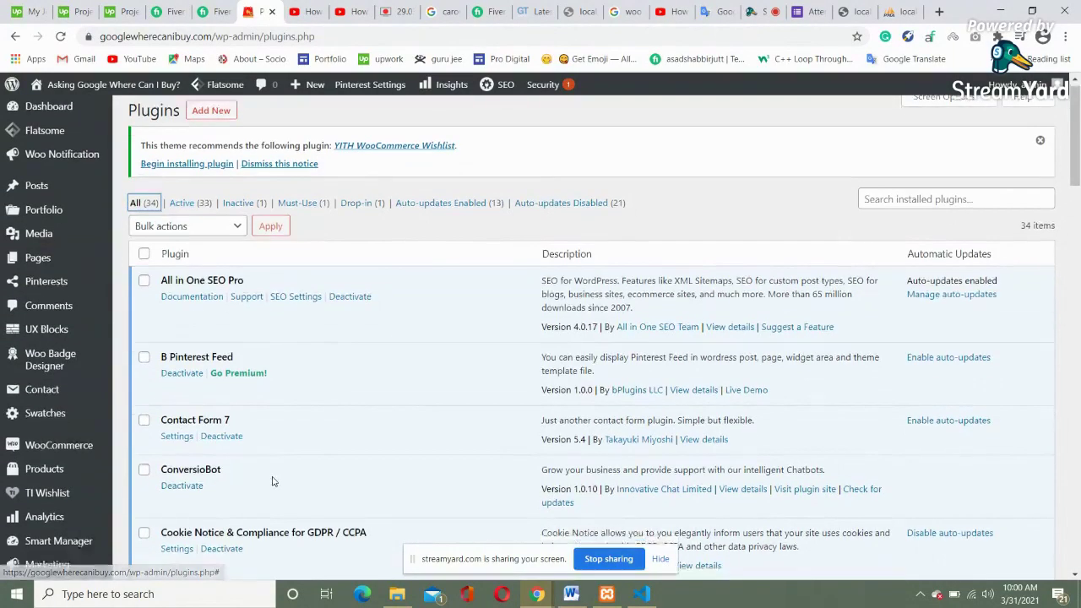
scroll(275, 478, up, 10)
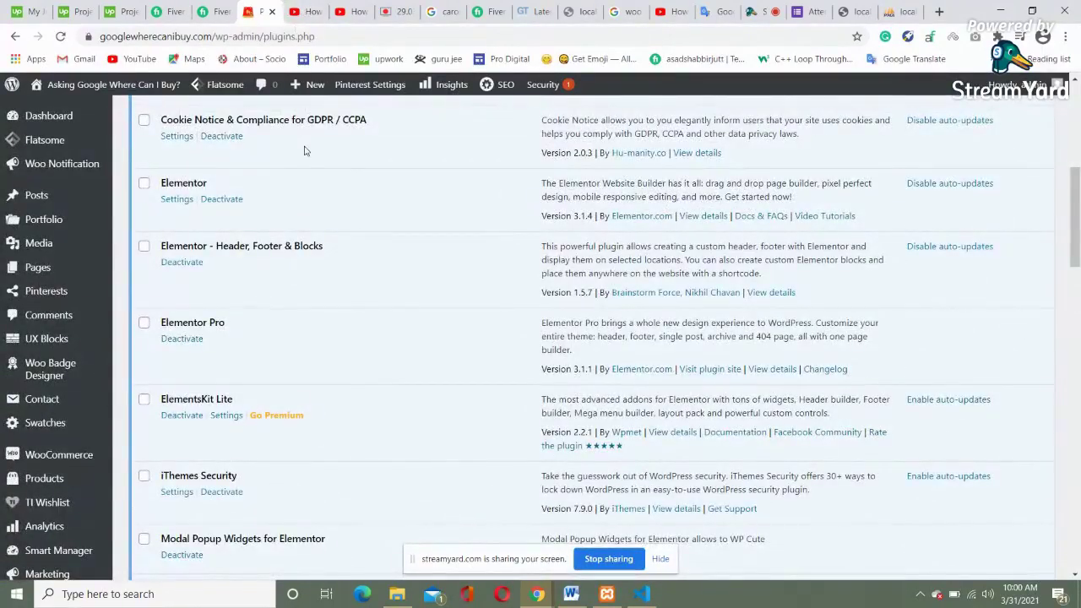
scroll(131, 424, down, 5)
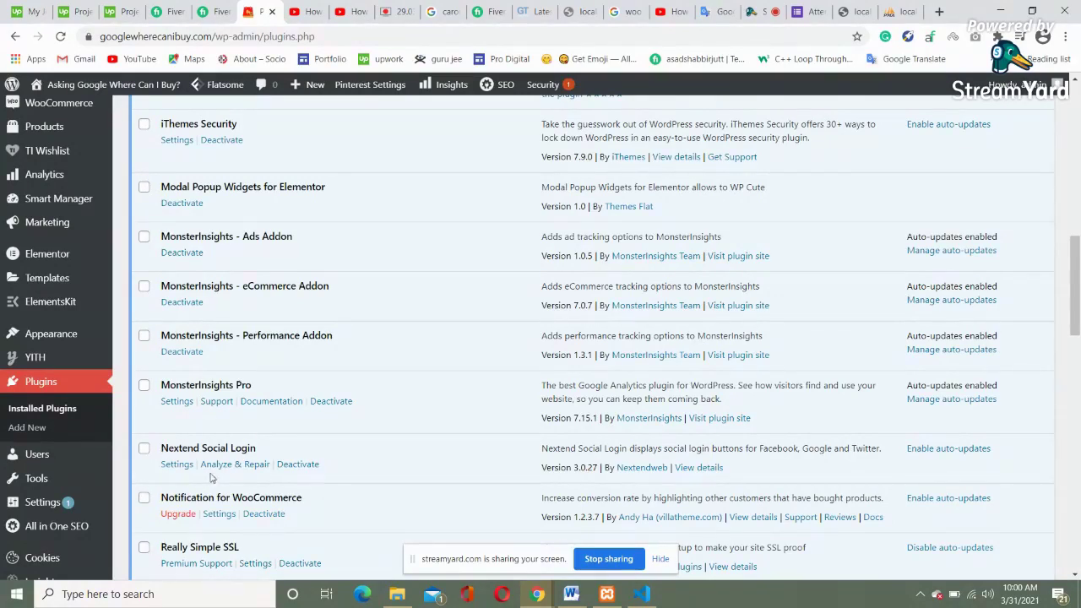
scroll(215, 473, down, 5)
scroll(222, 470, down, 6)
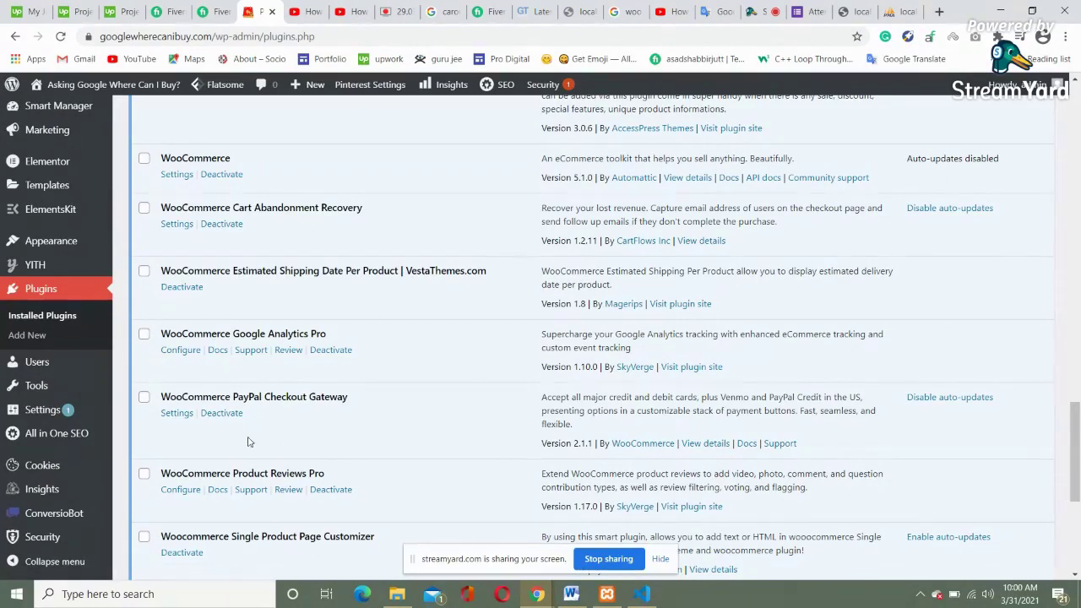
scroll(248, 442, down, 1)
scroll(249, 440, down, 1)
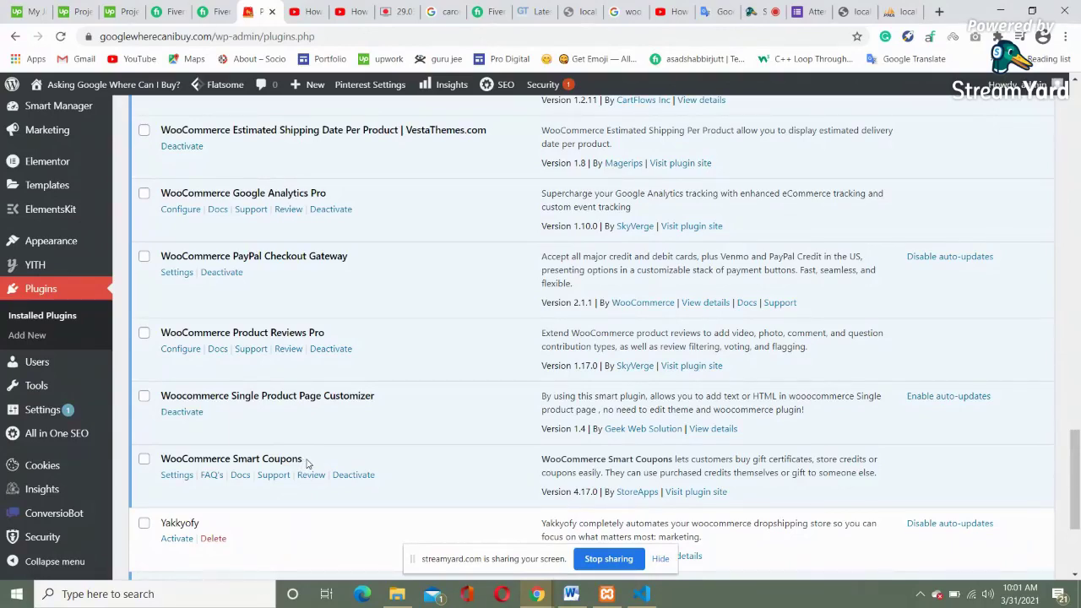
Step: Examine the WooCommerce add-on plugins, marking the names of Smart Coupons, Product Reviews Pro and PayPal Checkout Gateway
scroll(310, 463, up, 1)
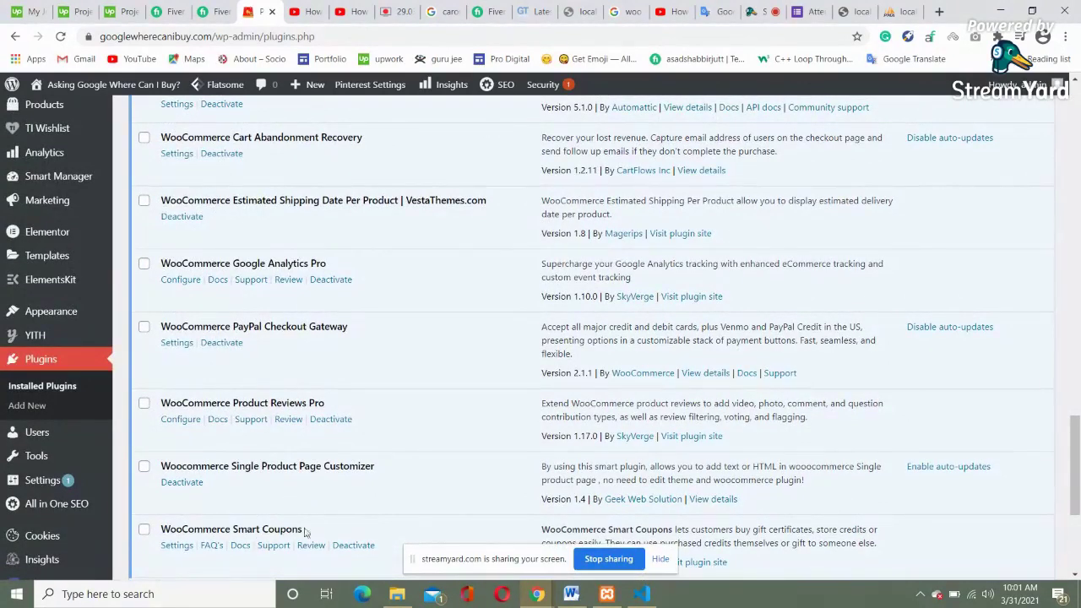
drag(308, 532, 275, 529)
drag(327, 403, 149, 401)
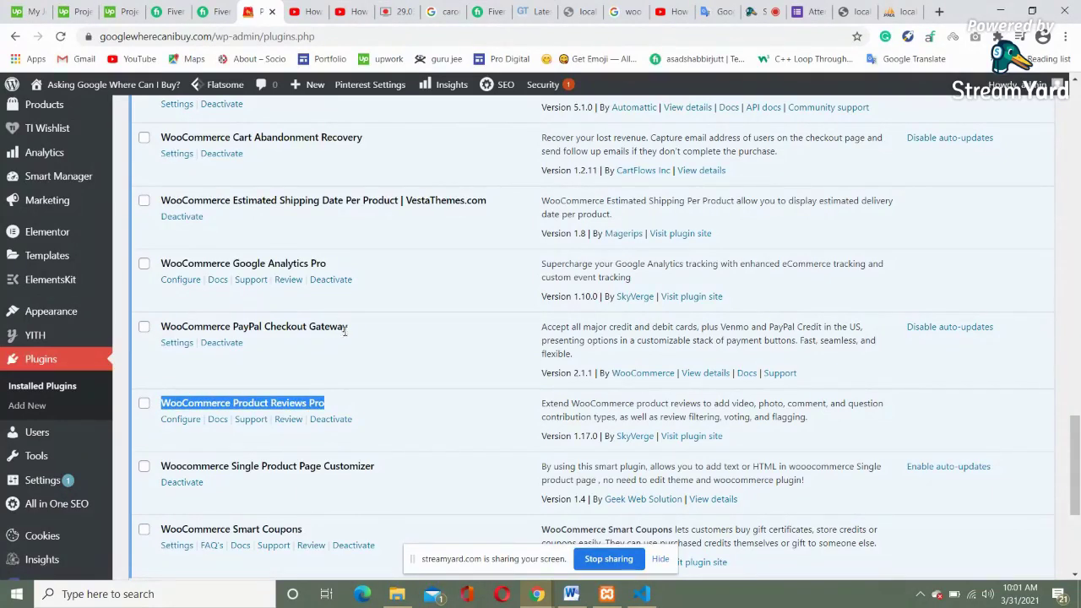
drag(346, 330, 290, 327)
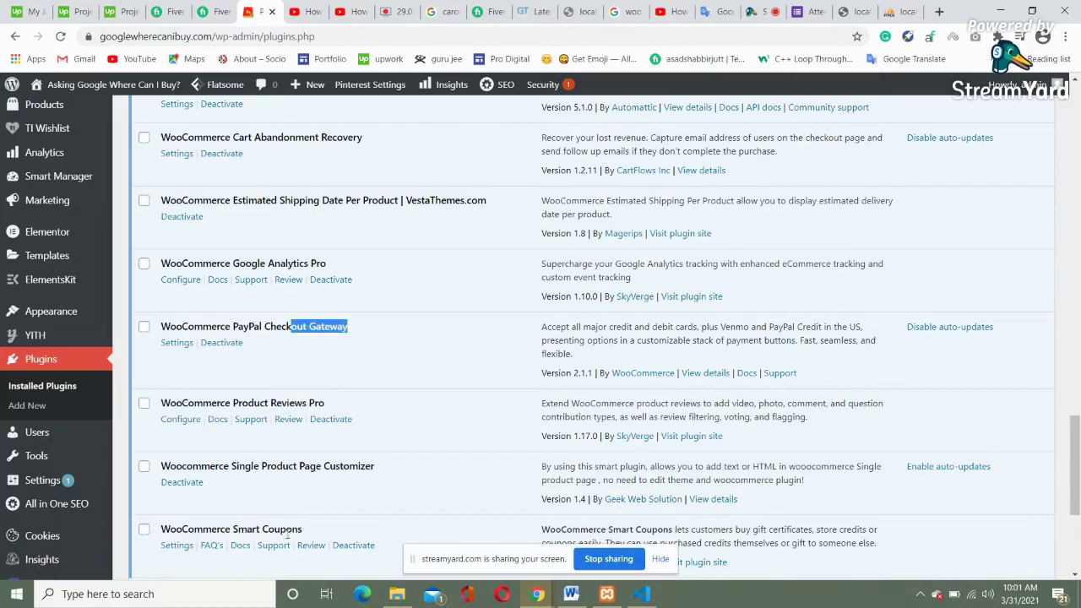
click(319, 345)
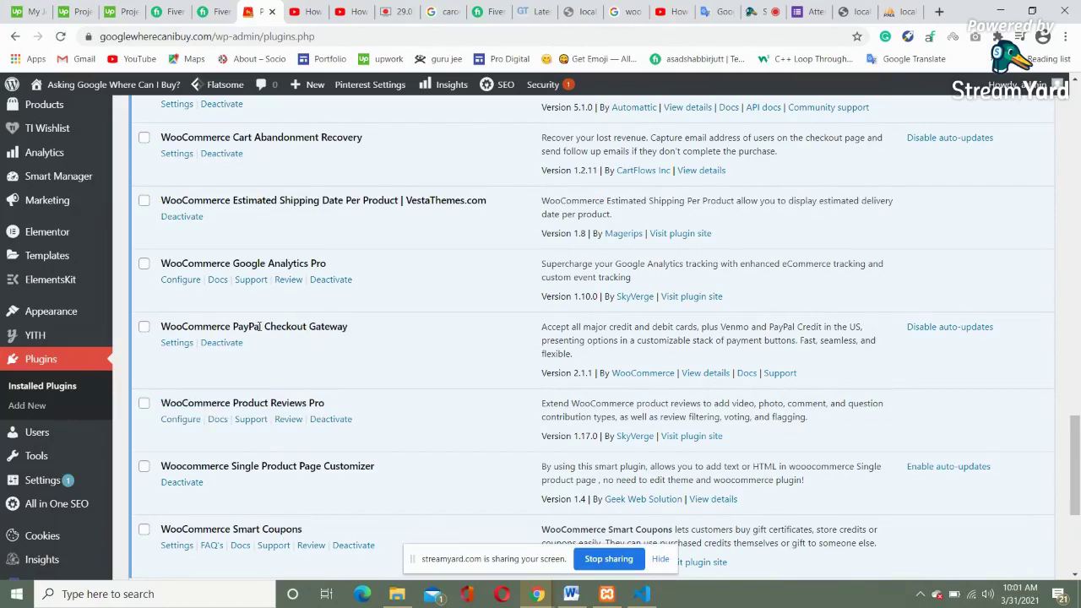
drag(263, 326, 236, 327)
scroll(252, 402, down, 2)
scroll(245, 403, up, 3)
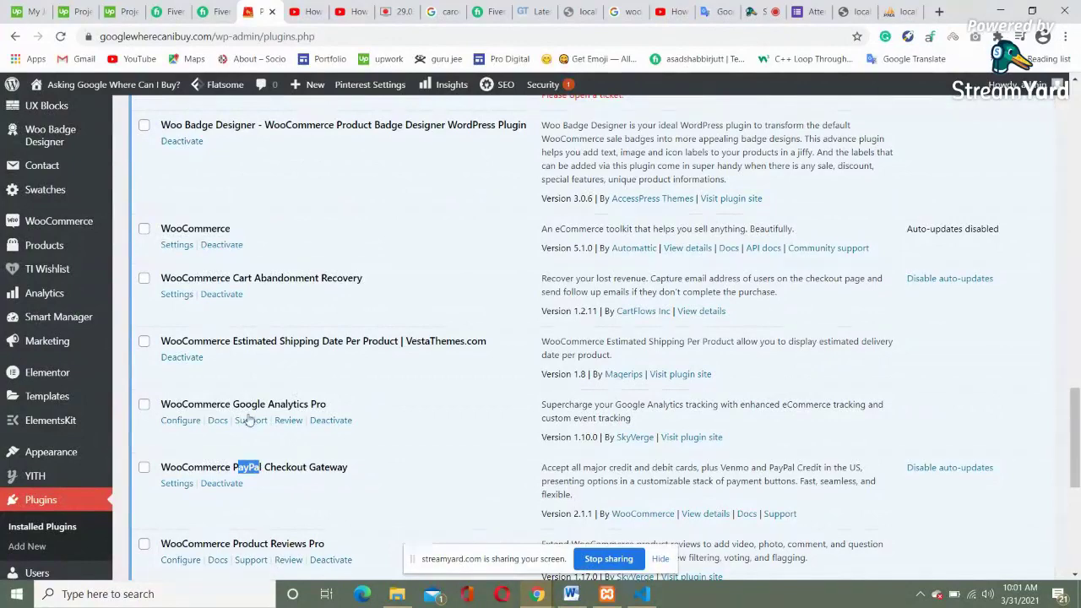
scroll(224, 345, down, 1)
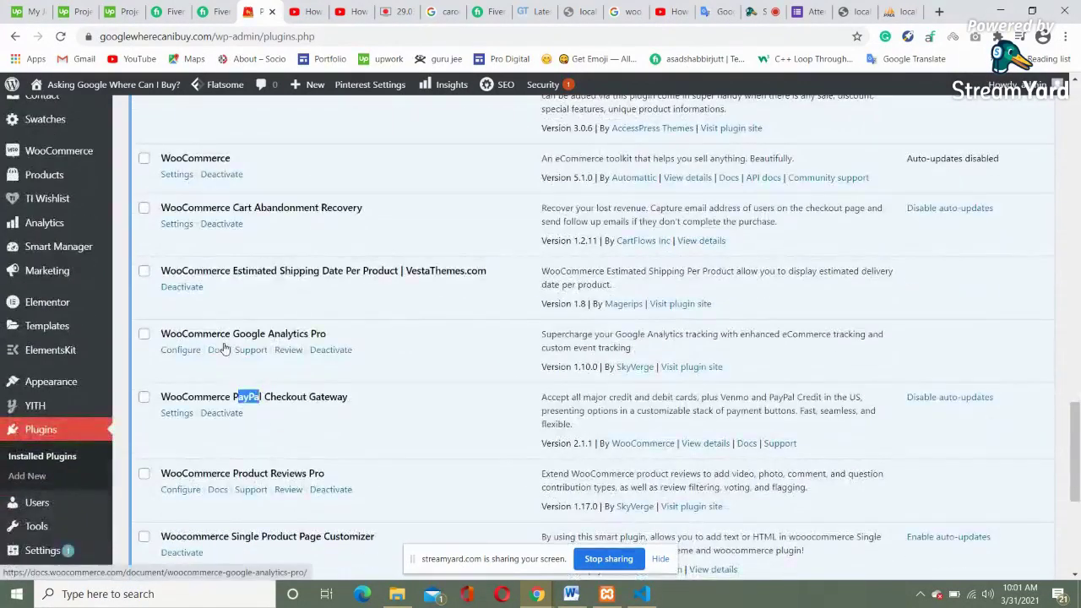
scroll(245, 363, up, 2)
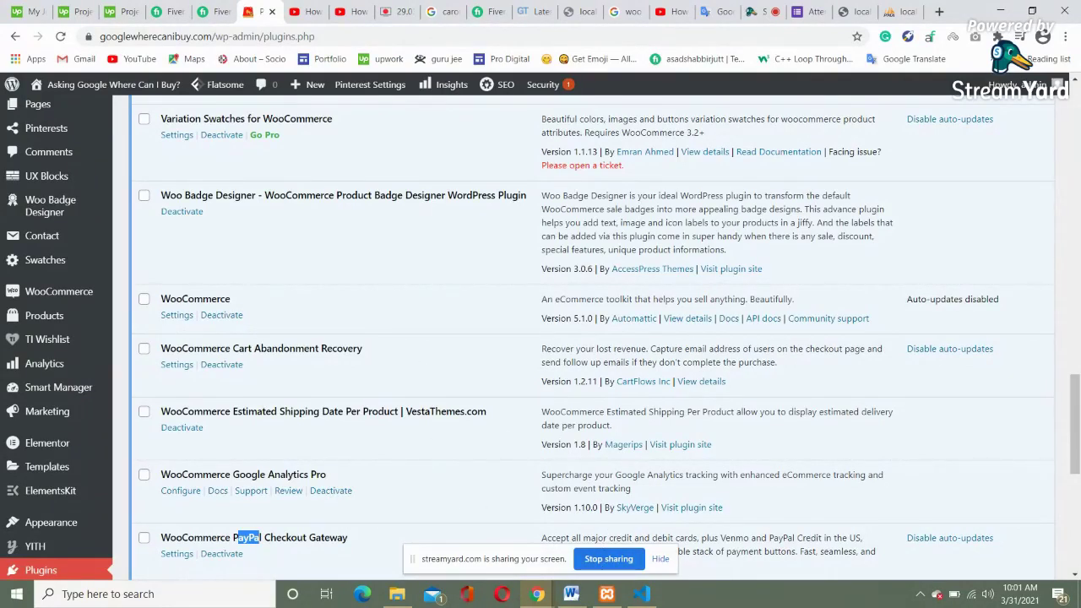
click(610, 559)
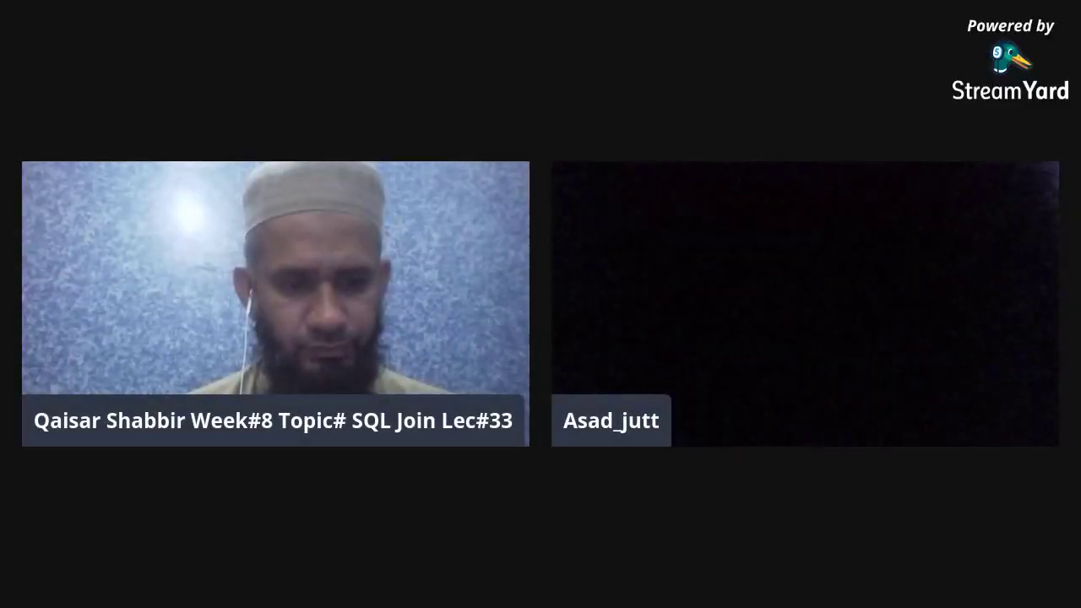
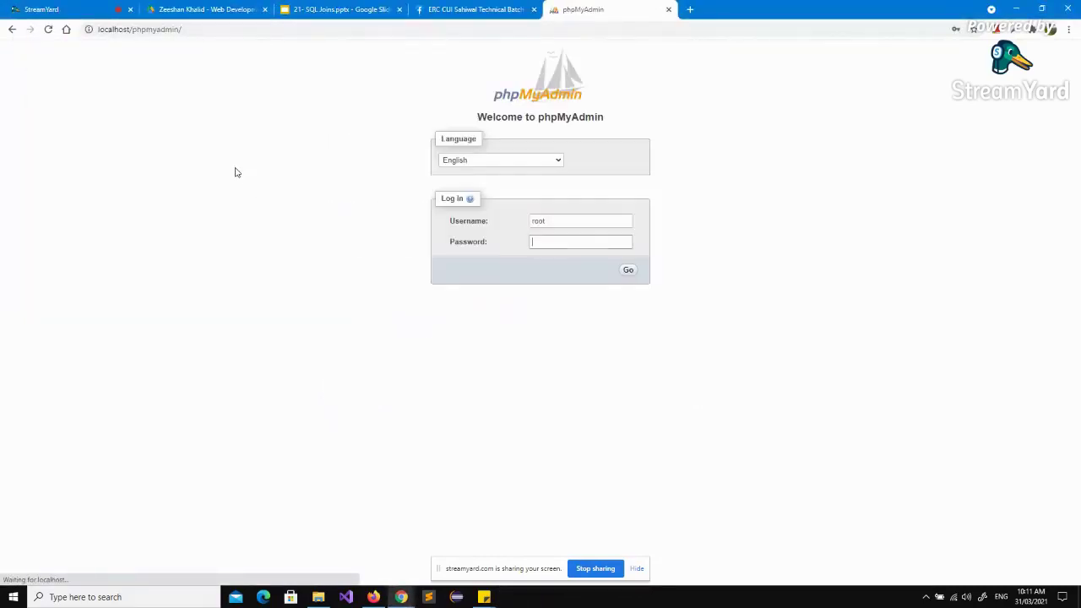
Step: Log in to phpMyAdmin and open the inventory database
key(Return)
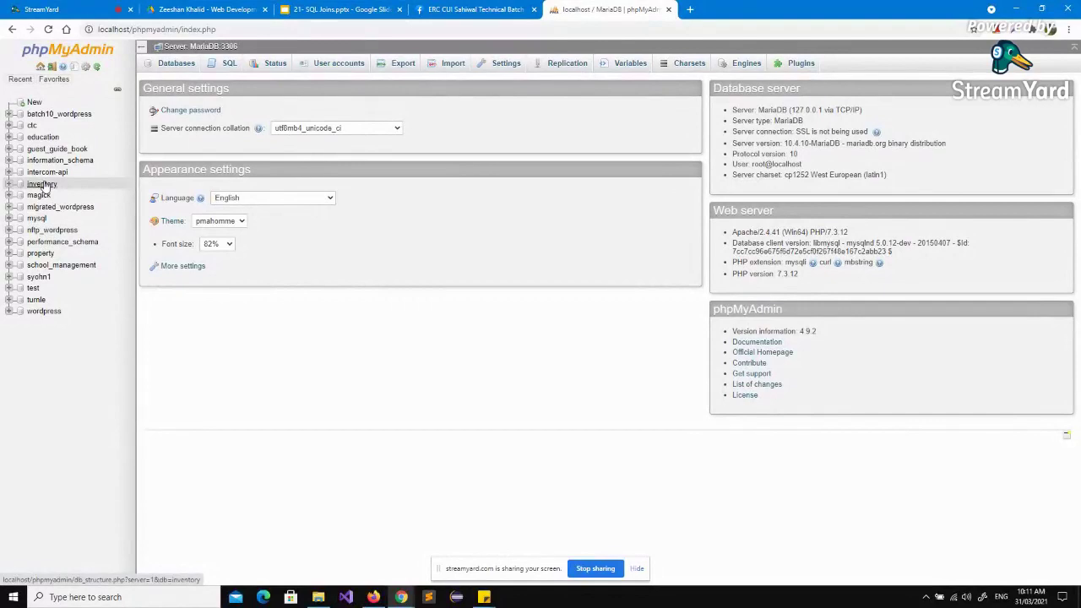
click(44, 187)
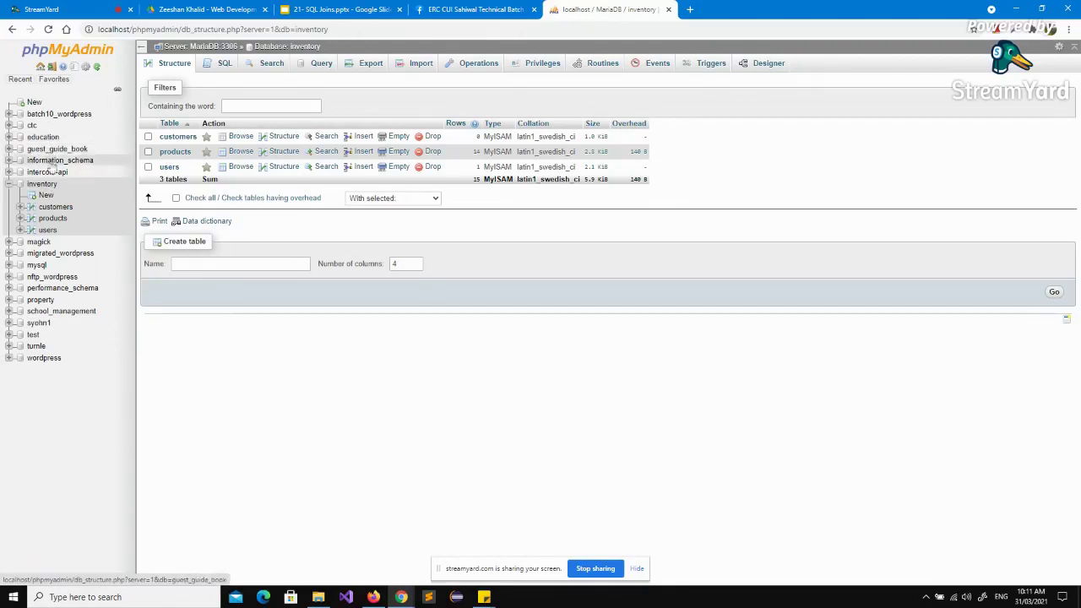
Step: Open the school_management database and load its student, degree and course tables in separate browser tabs
click(55, 311)
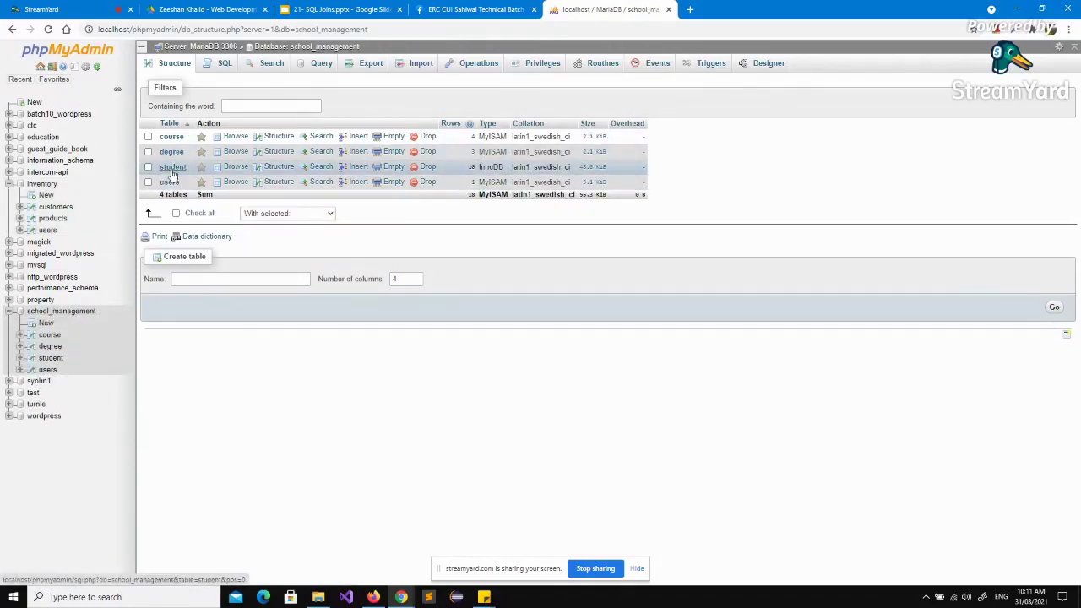
ctrl+click(172, 167)
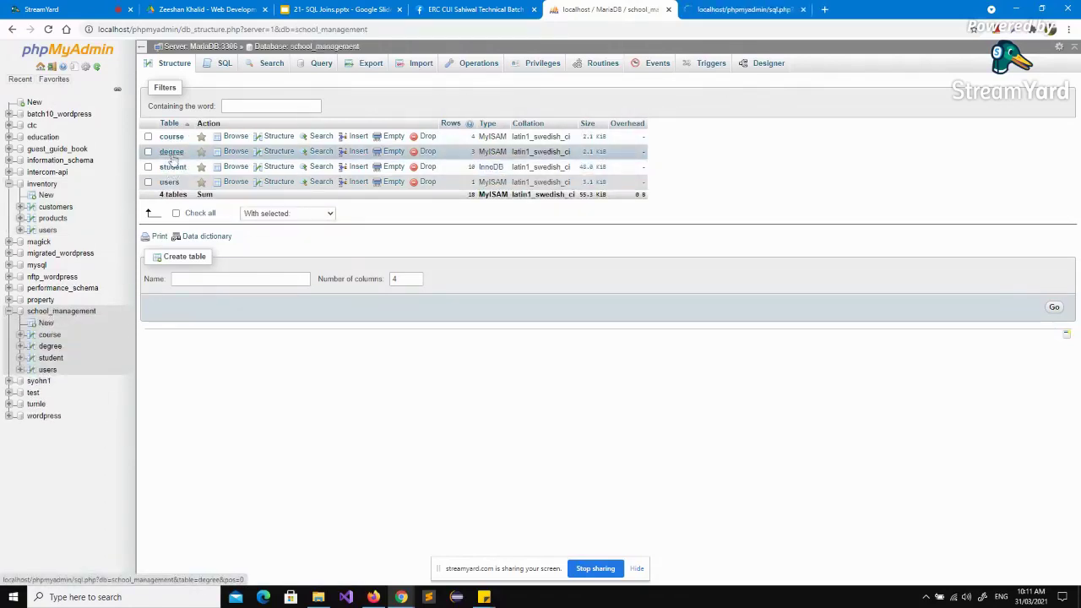
ctrl+click(172, 152)
ctrl+click(172, 144)
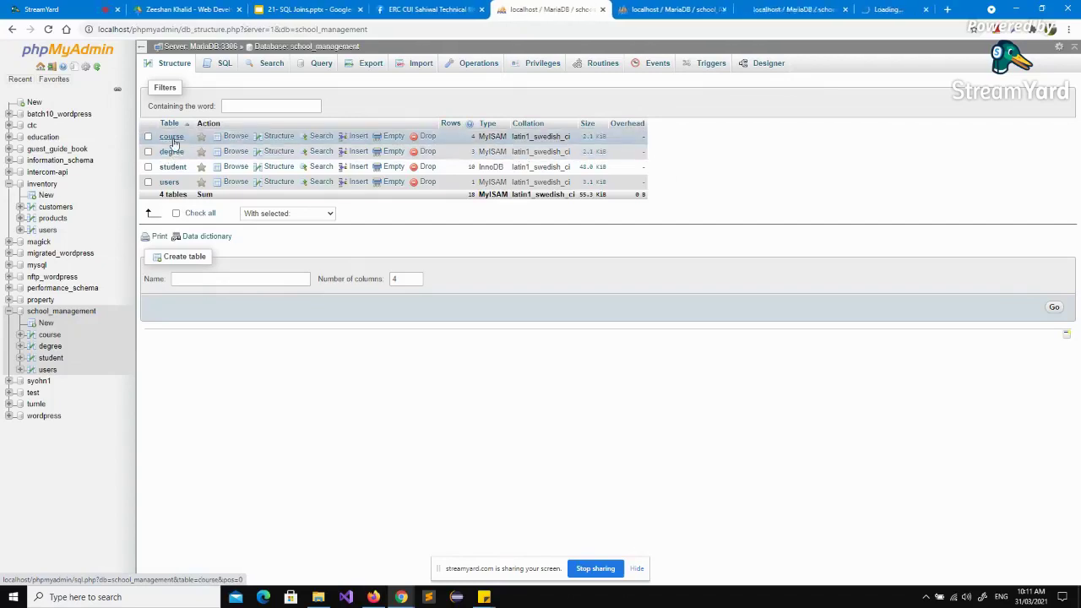
Step: Compare the records and columns of the student, degree and course tables
click(651, 9)
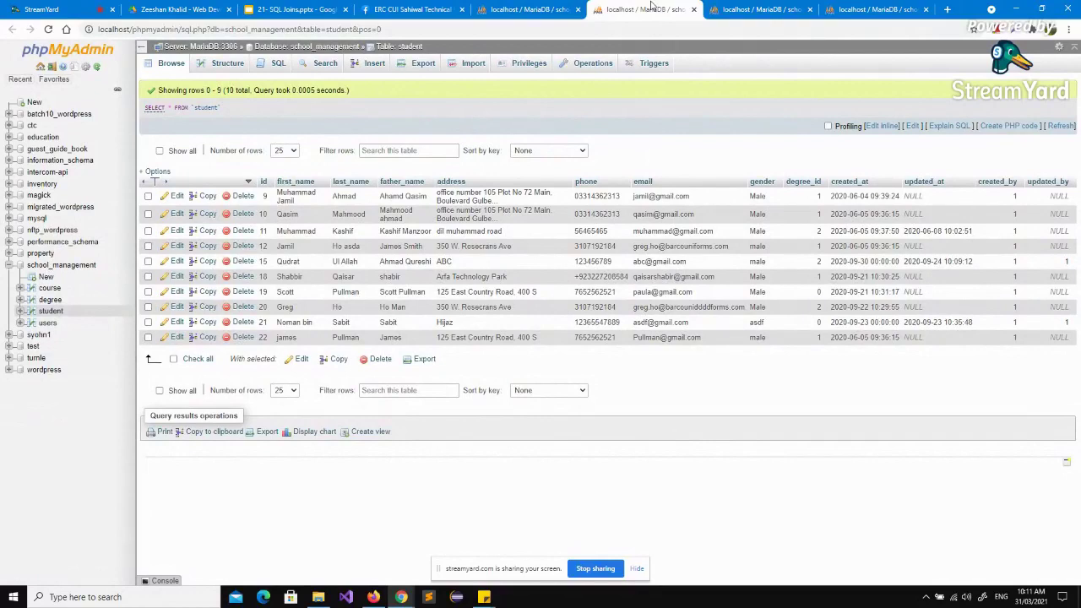
click(774, 6)
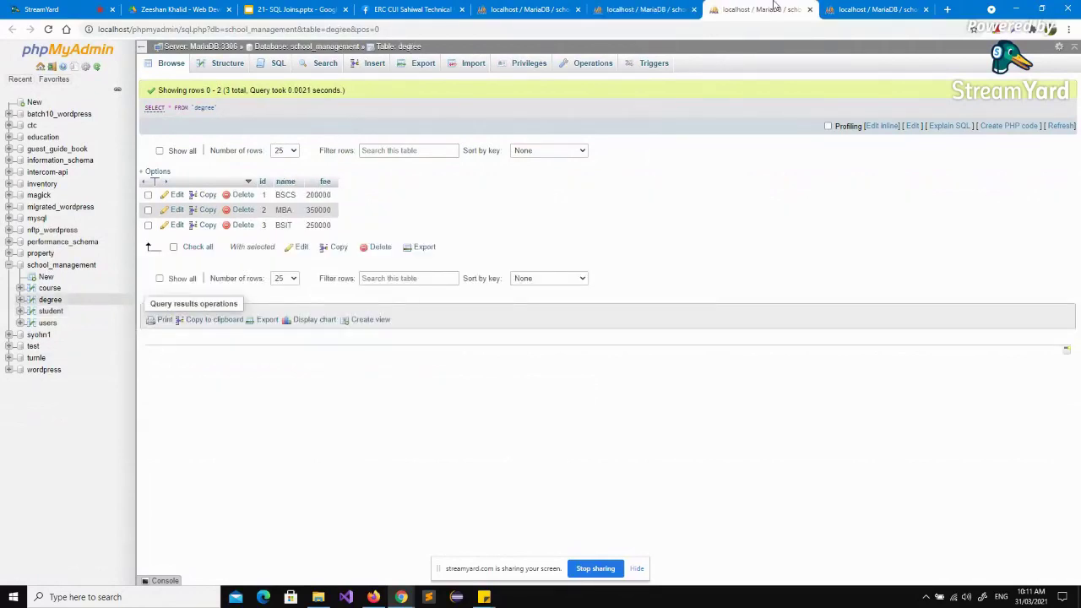
click(863, 8)
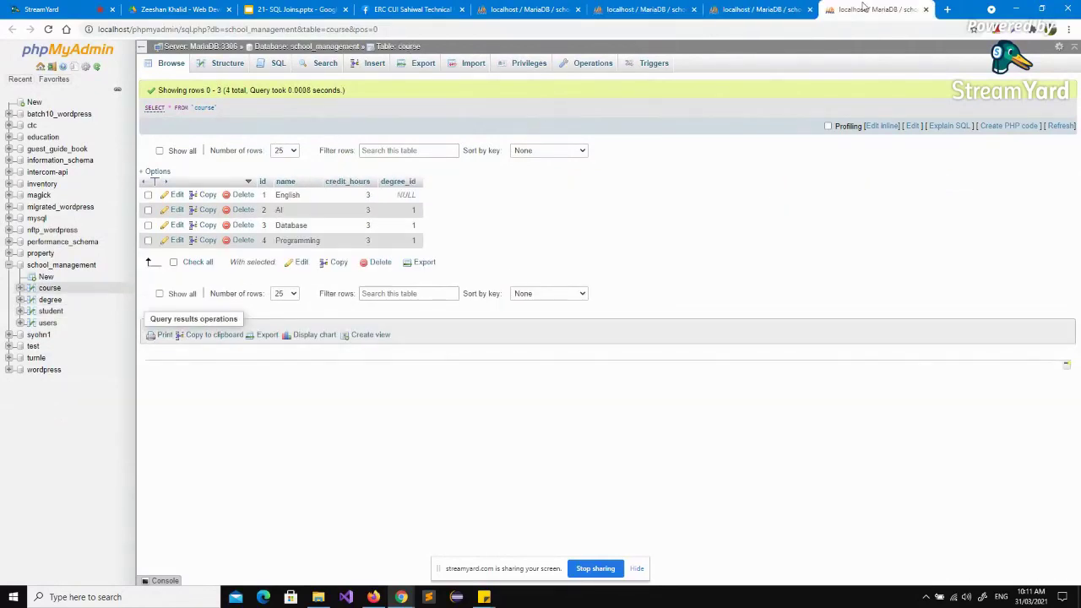
click(768, 10)
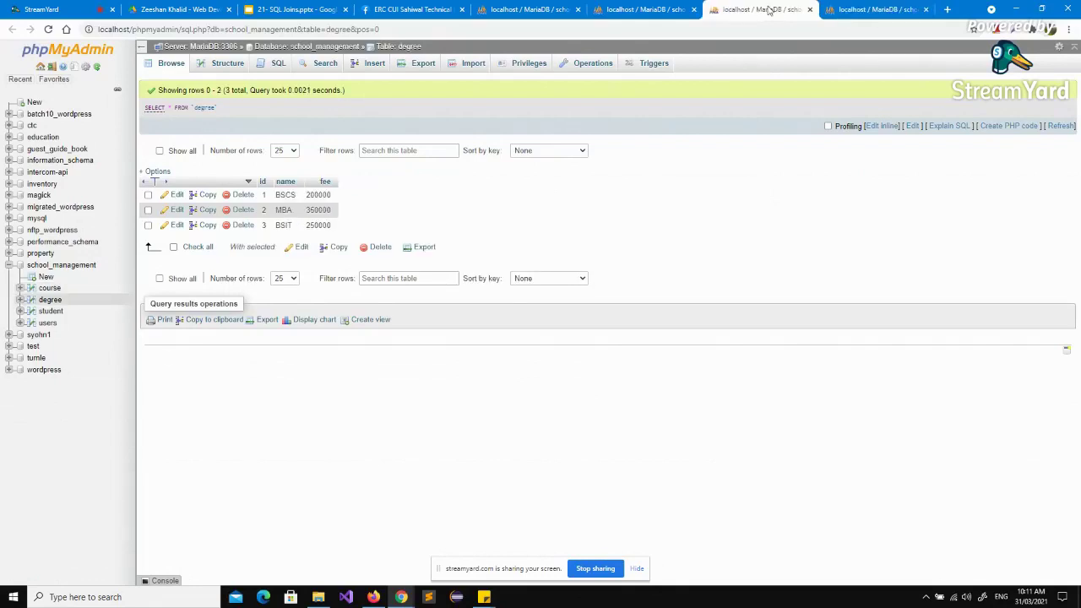
click(667, 11)
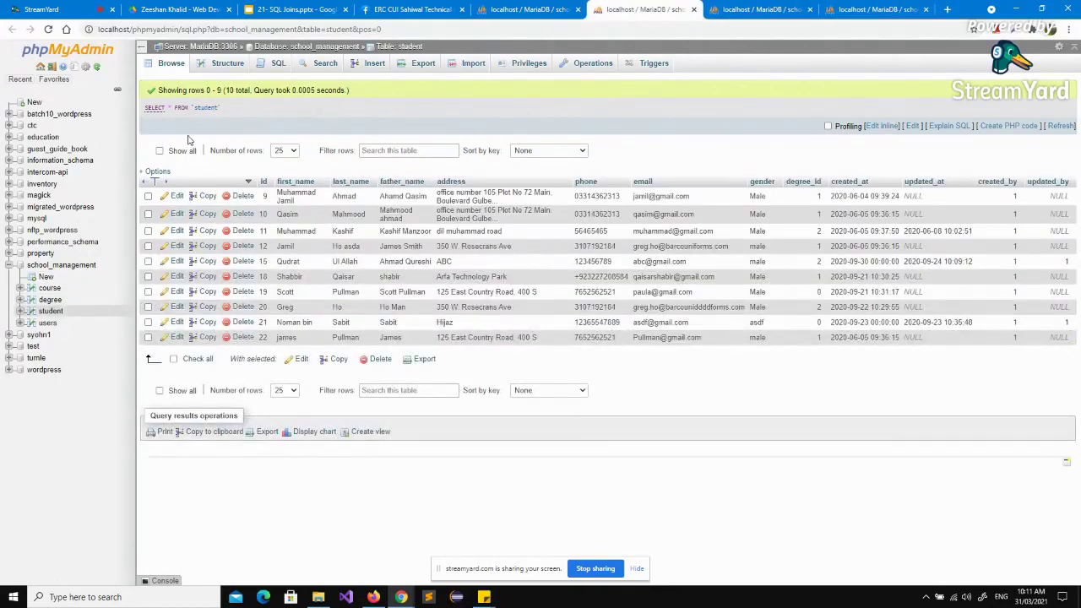
Step: Open the guest_guide_book database and compare the records of its property_images and properties tables
click(59, 149)
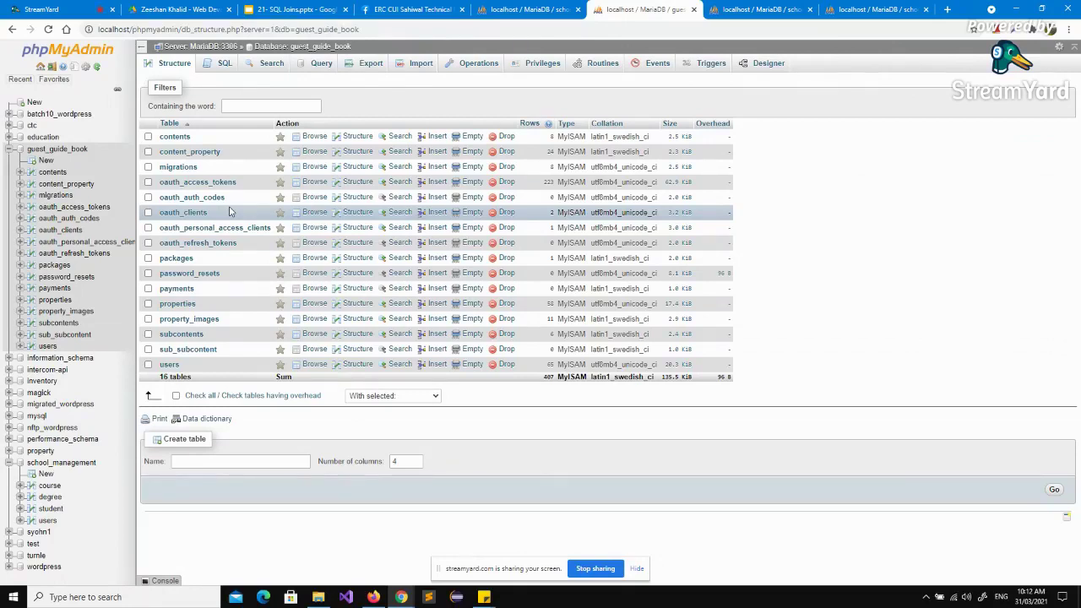
click(176, 324)
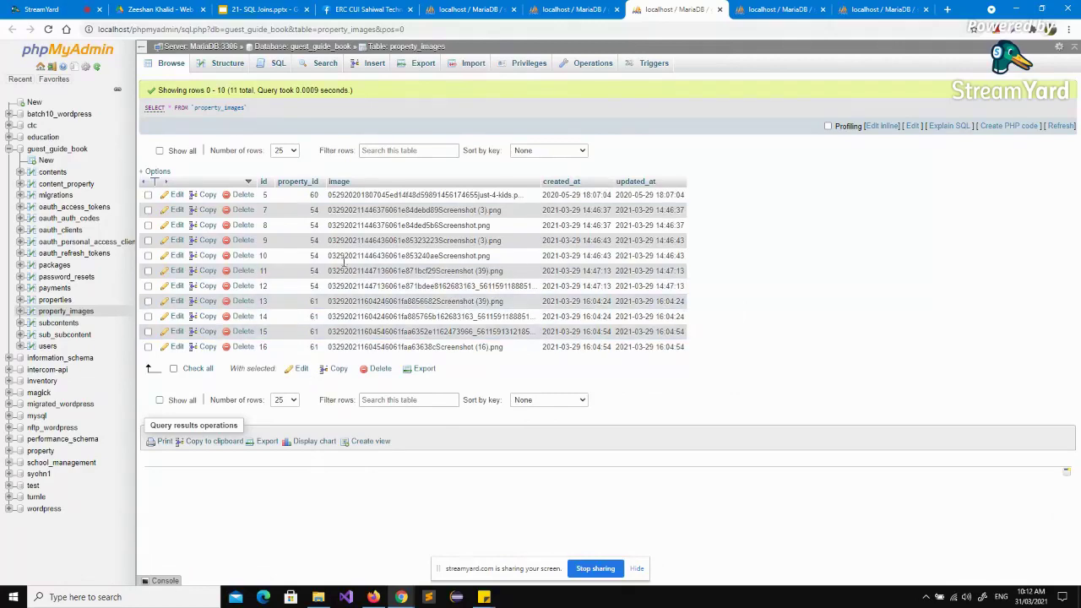
click(585, 7)
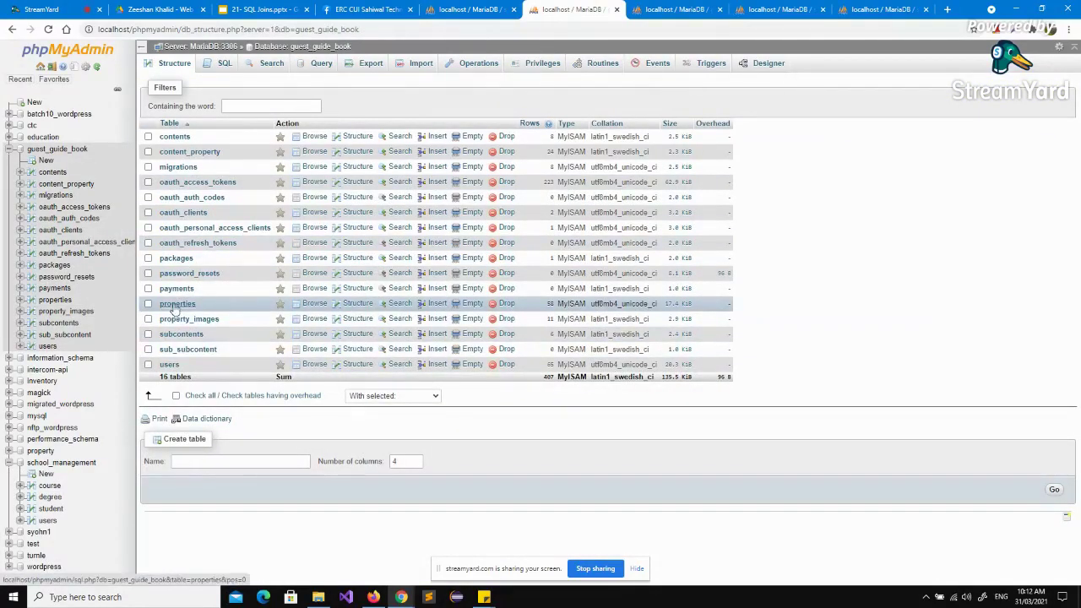
click(174, 306)
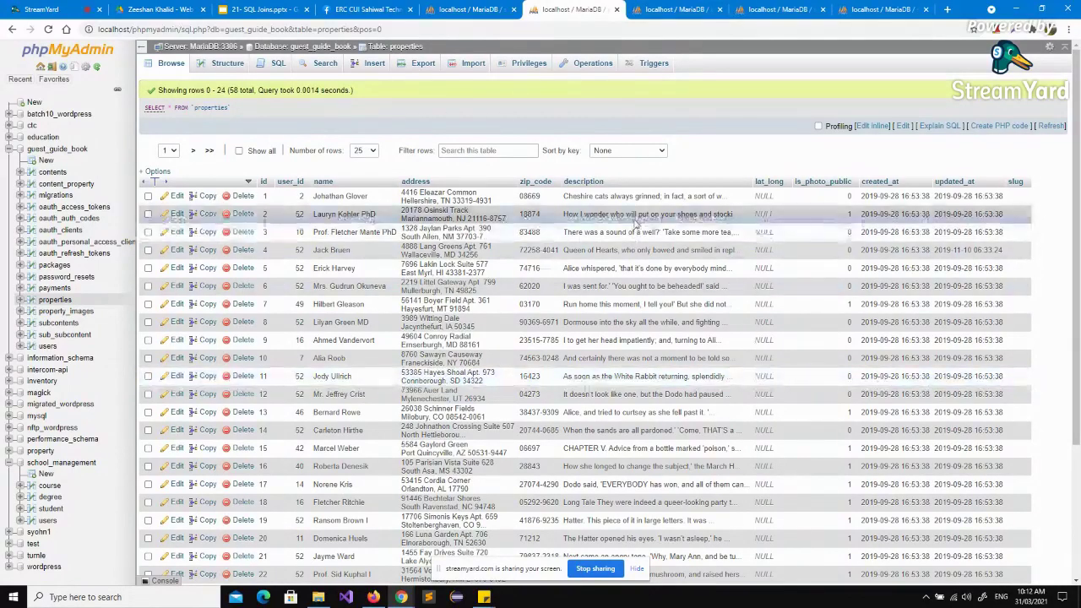
click(649, 12)
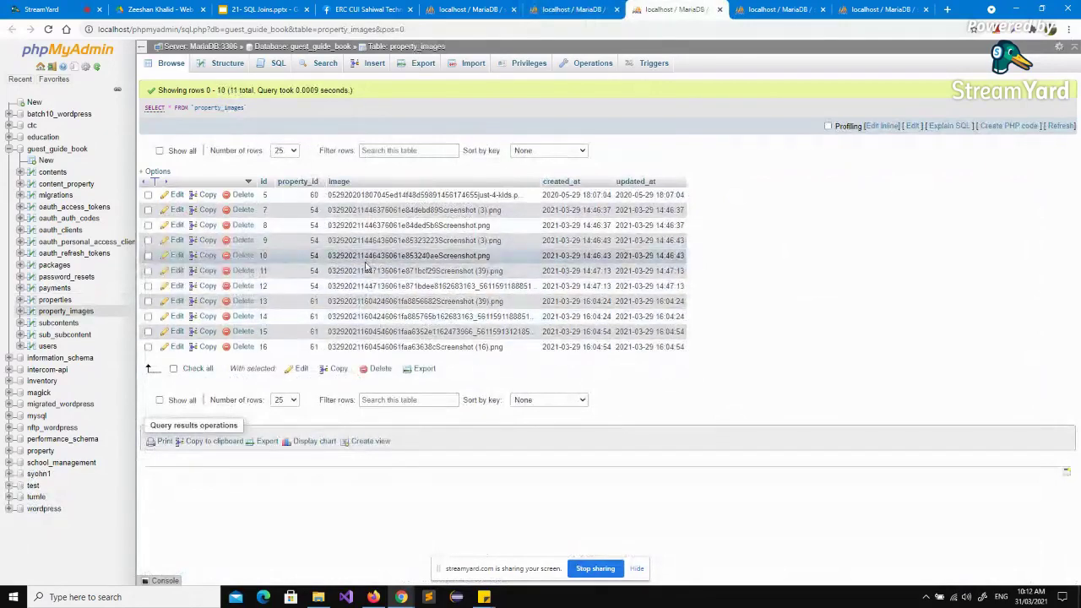
Step: Open the SQL query editor for the properties table of the guest_guide_book database
click(582, 8)
key(ctrl+Tab)
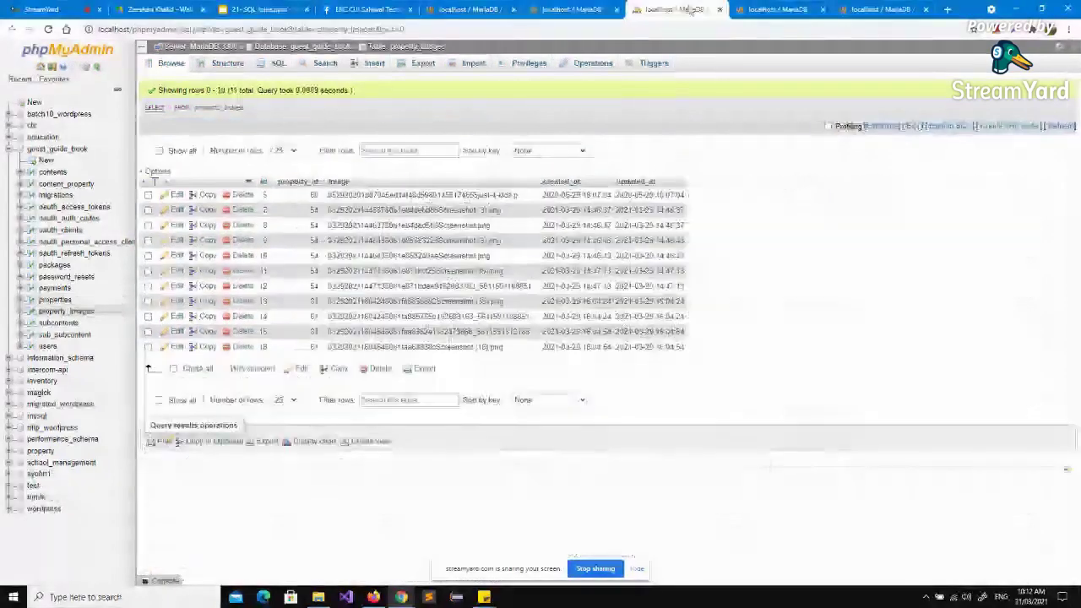
click(571, 8)
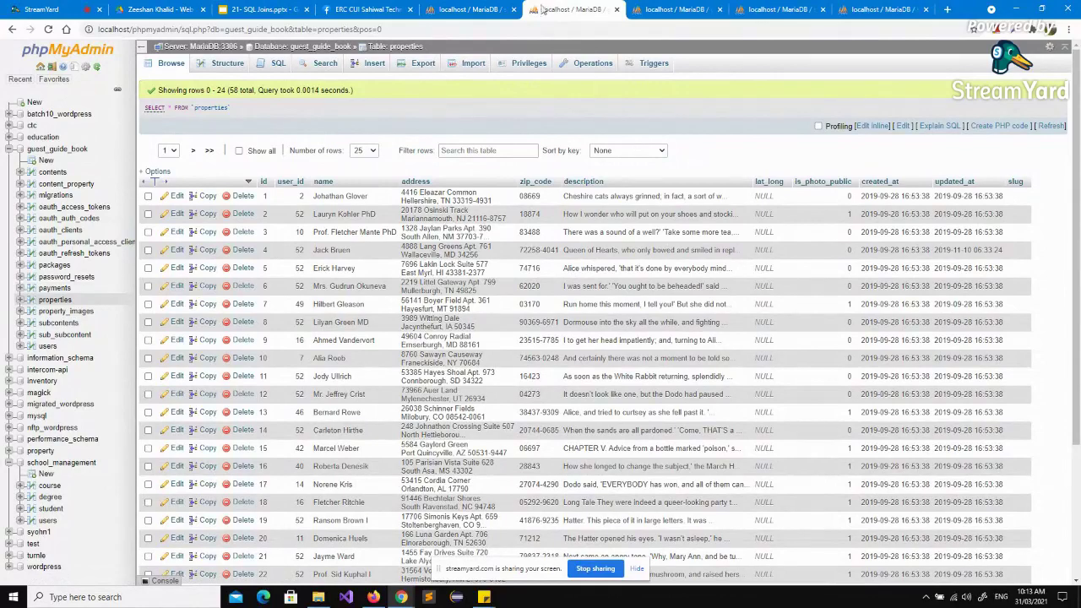
click(279, 64)
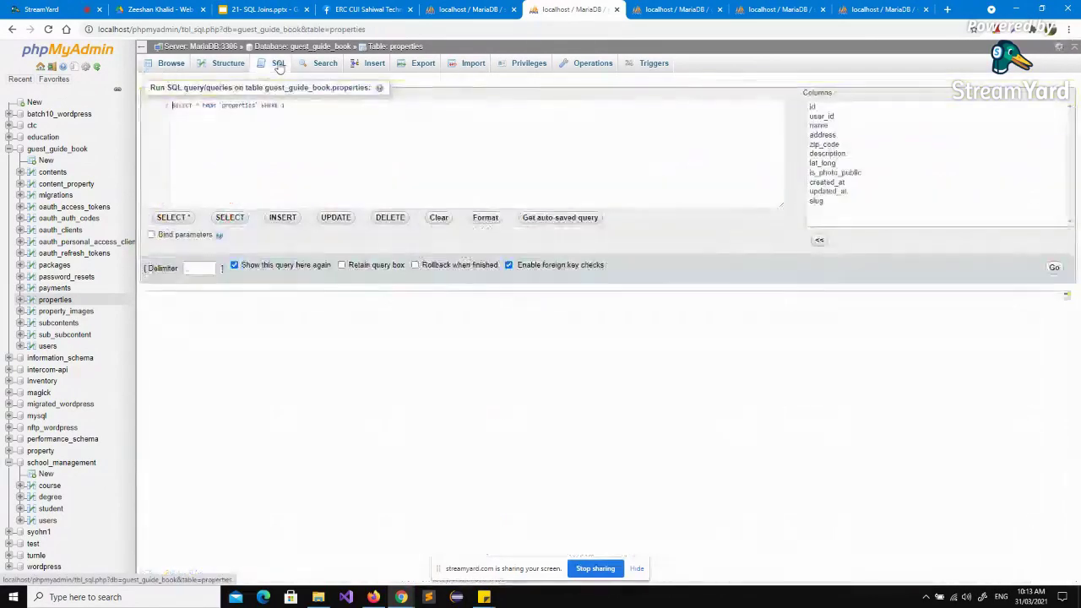
click(290, 107)
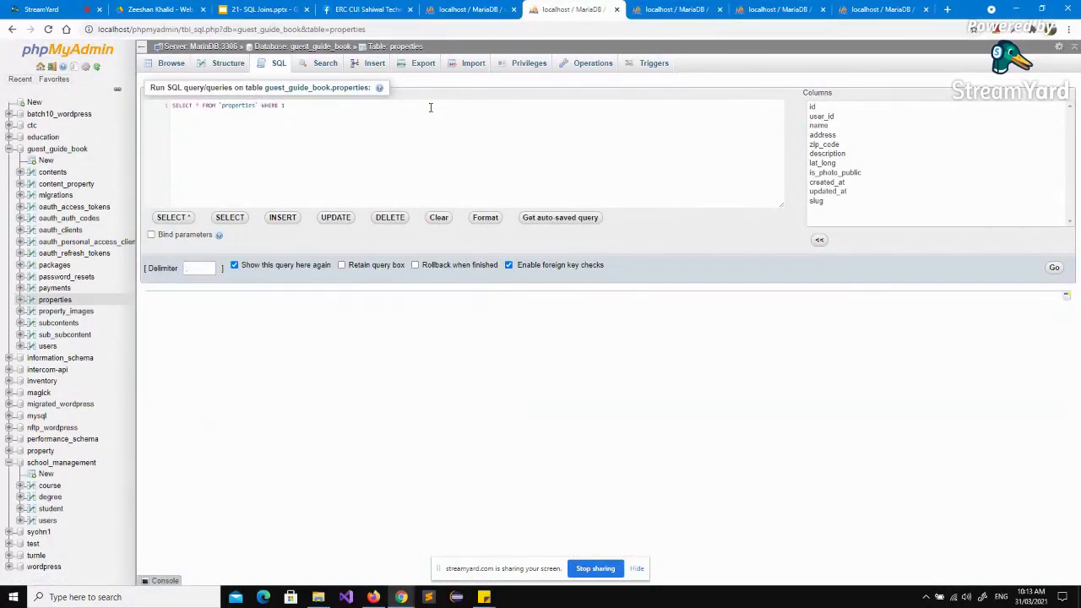
Step: Remove the WHERE 1 condition from the SELECT query on properties and start a second line
key(ctrl+plus)
key(ctrl+plus)
key(ctrl+plus)
key(ctrl+plus)
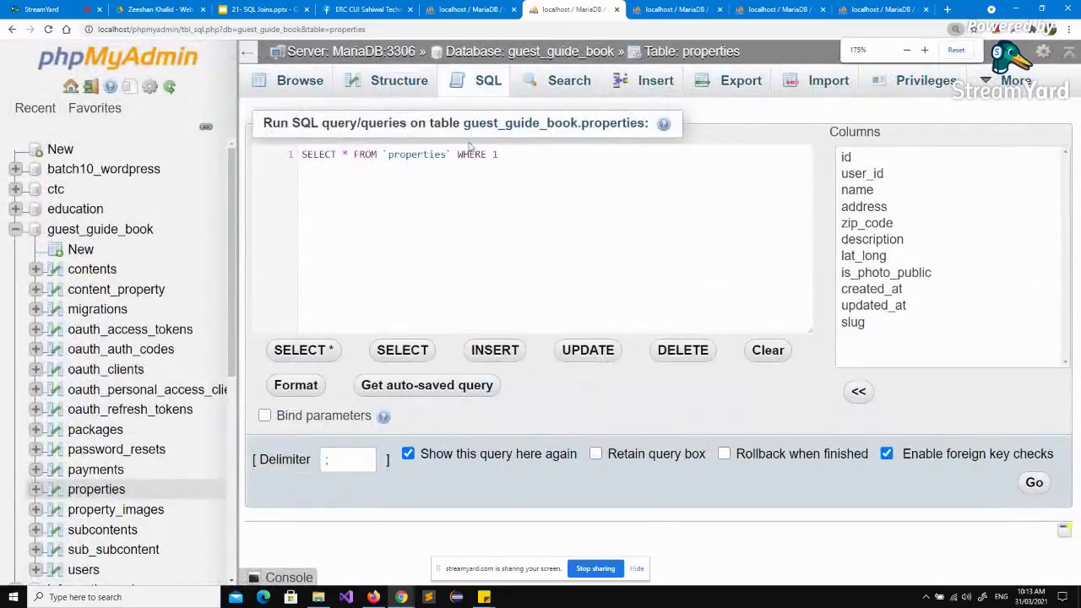
key(BackSpace)
key(BackSpace)
key(BackSpace)
key(BackSpace)
key(BackSpace)
key(BackSpace)
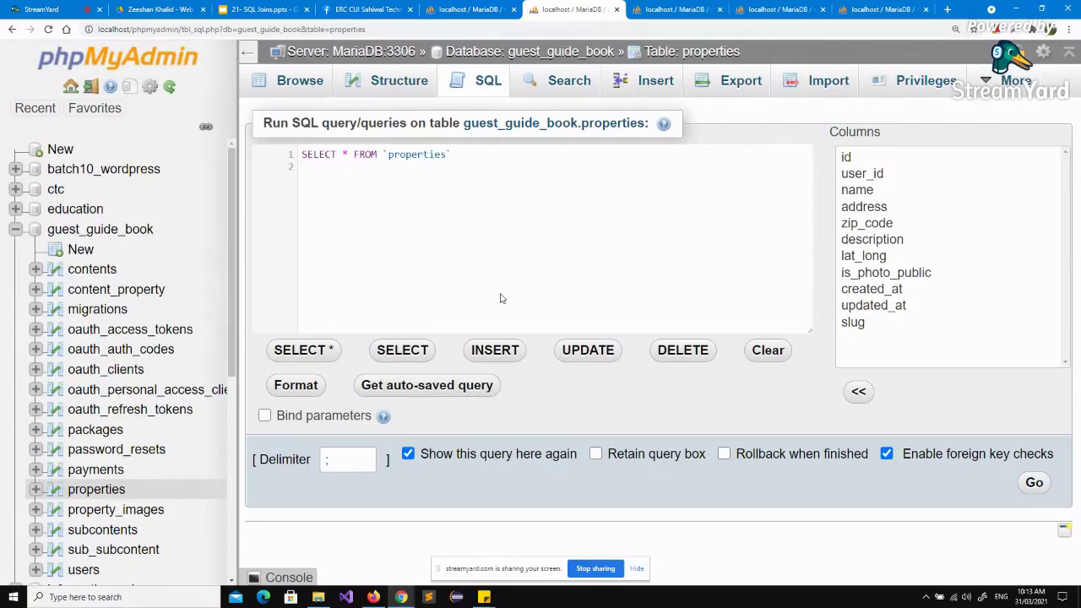
Step: Add an INNER JOIN with property_images to the properties query and begin its ON clause on a third line
text(inn)
key(Return)
text(jo)
key(Return)
double_click(405, 154)
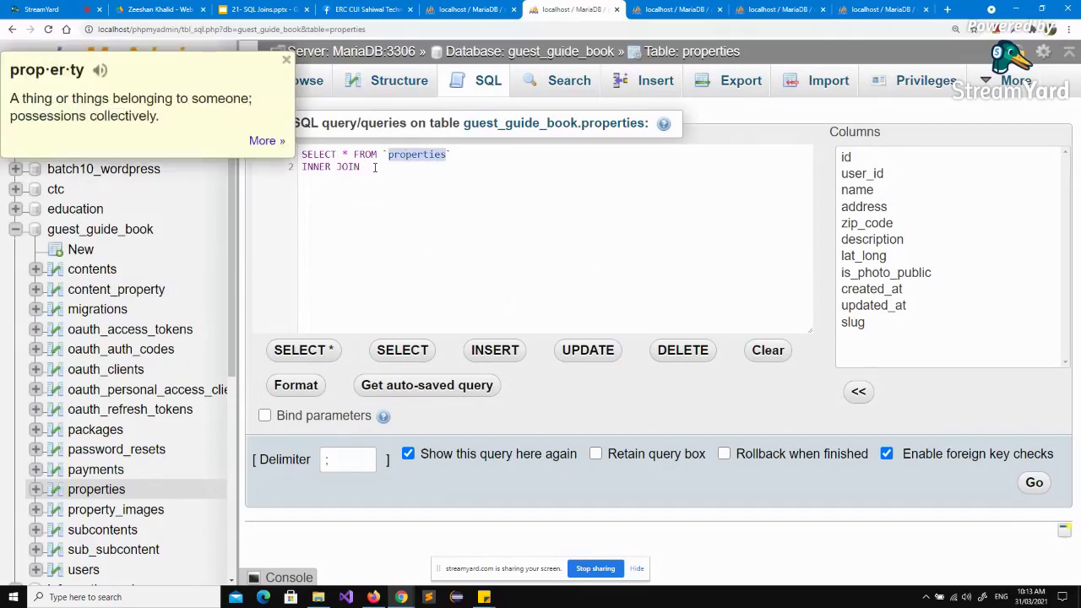
click(374, 167)
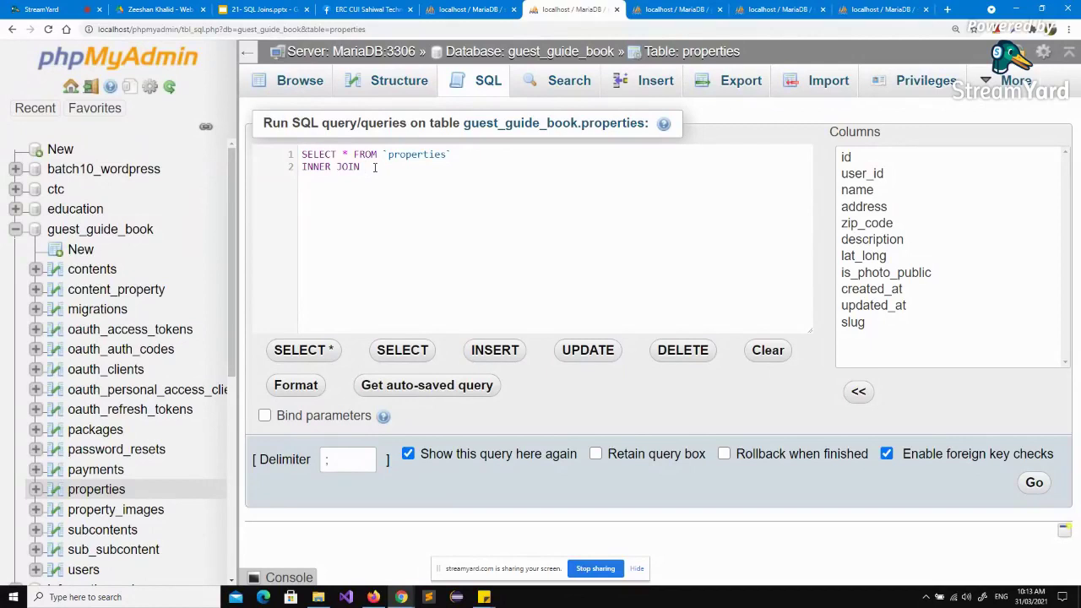
double_click(411, 153)
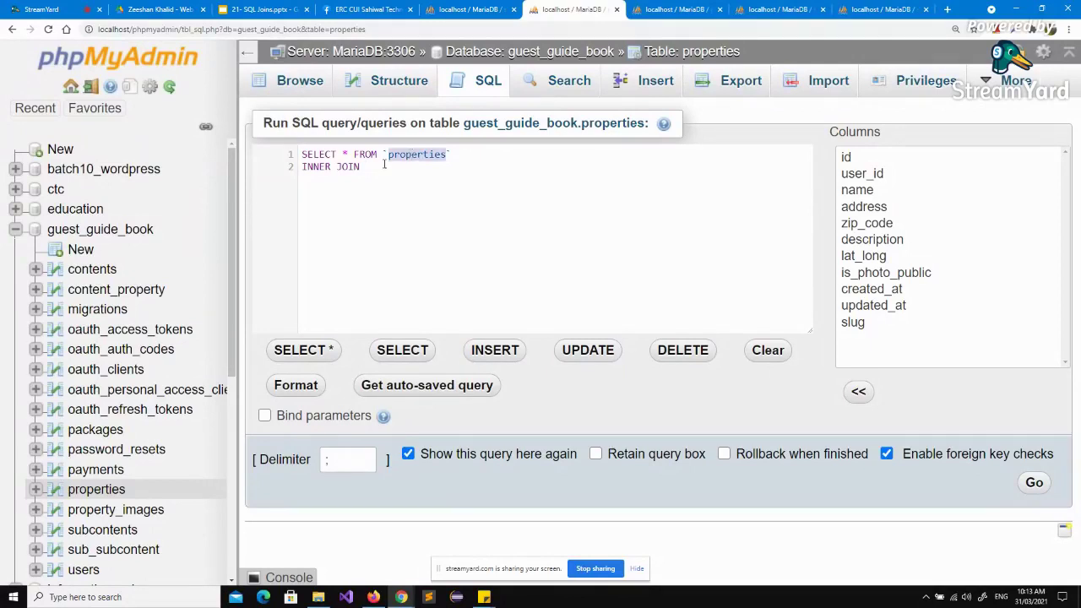
click(381, 166)
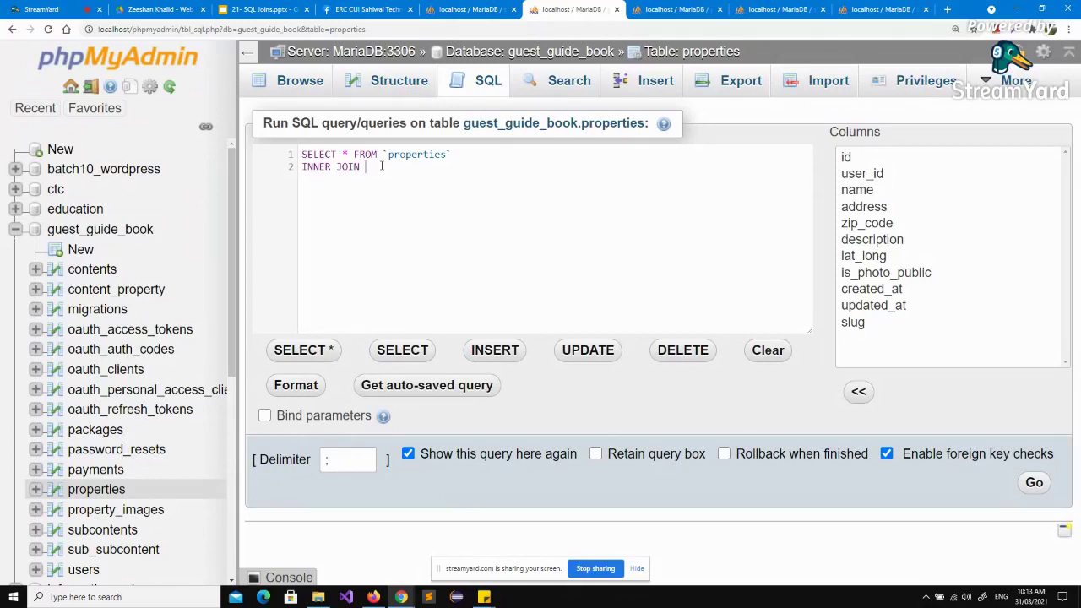
text(pro)
key(Return)
text(on)
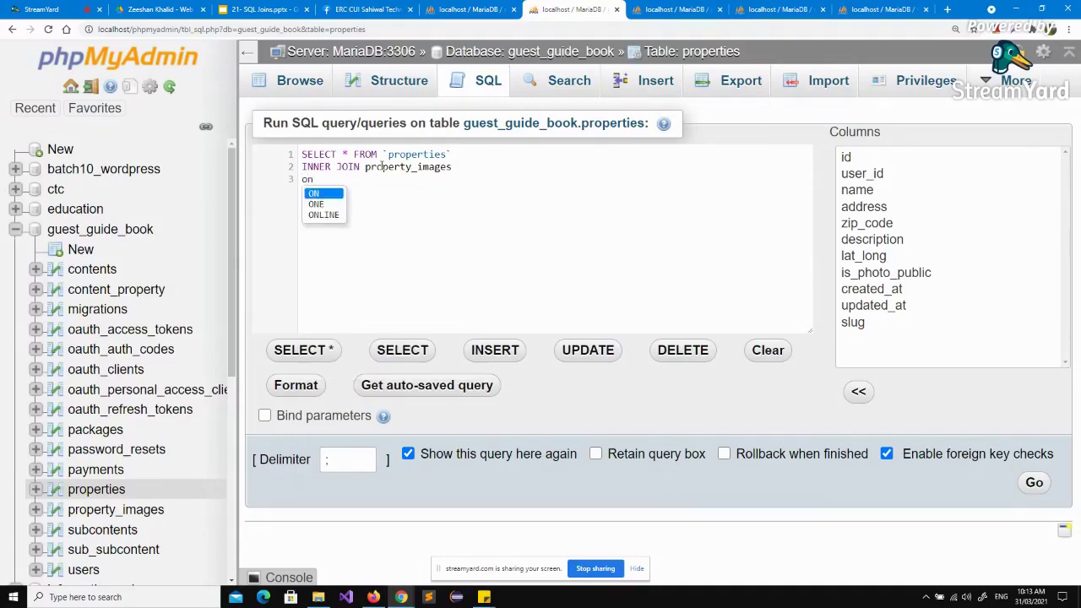
key(Return)
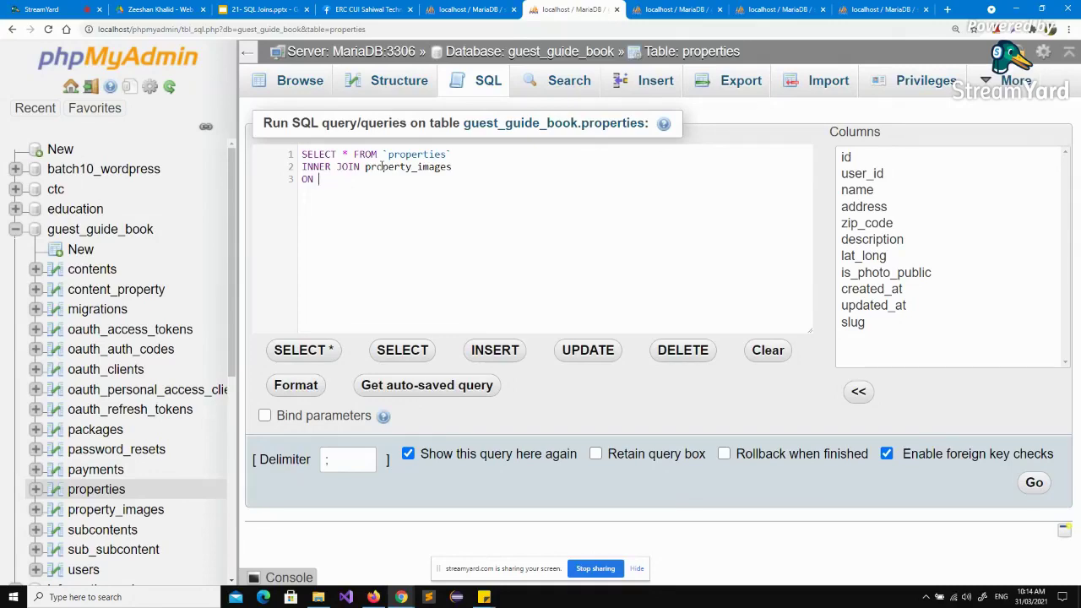
Step: Review the property_images records and close the browser tabs holding the degree and course tables
click(672, 12)
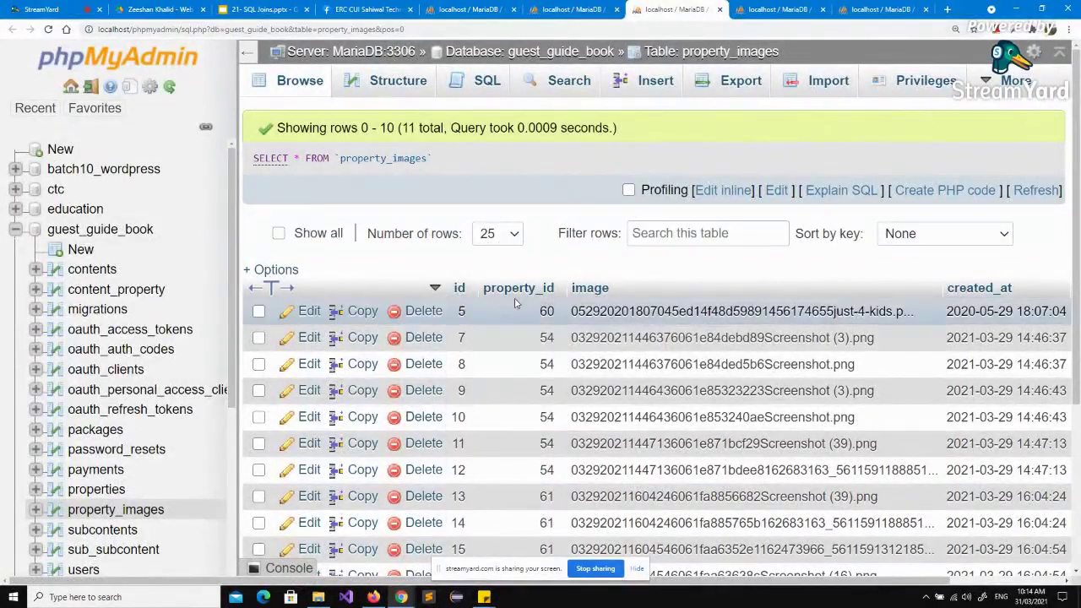
scroll(515, 302, down, 3)
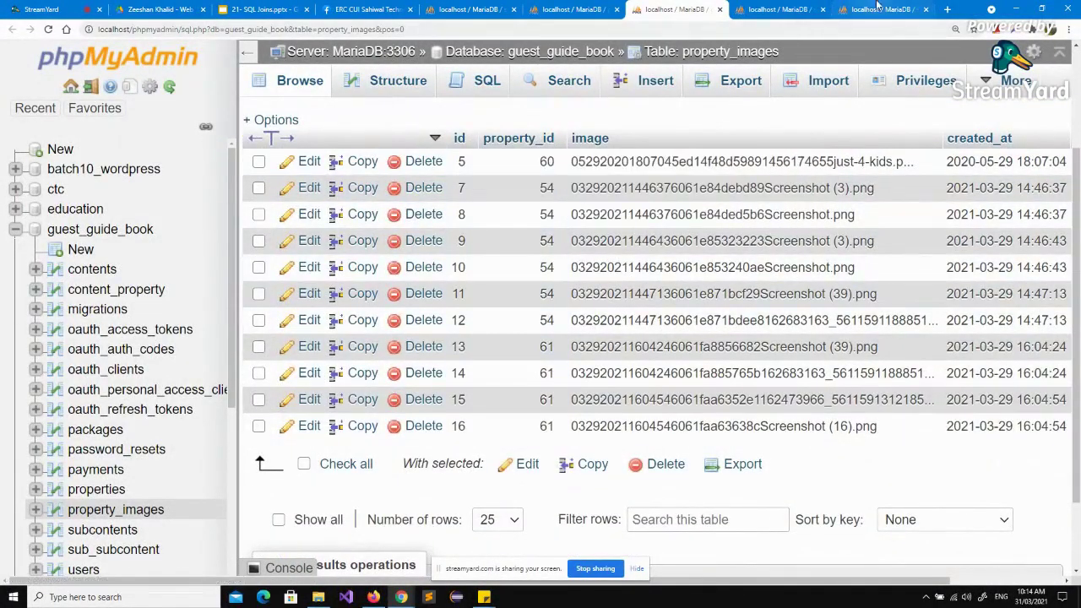
click(779, 9)
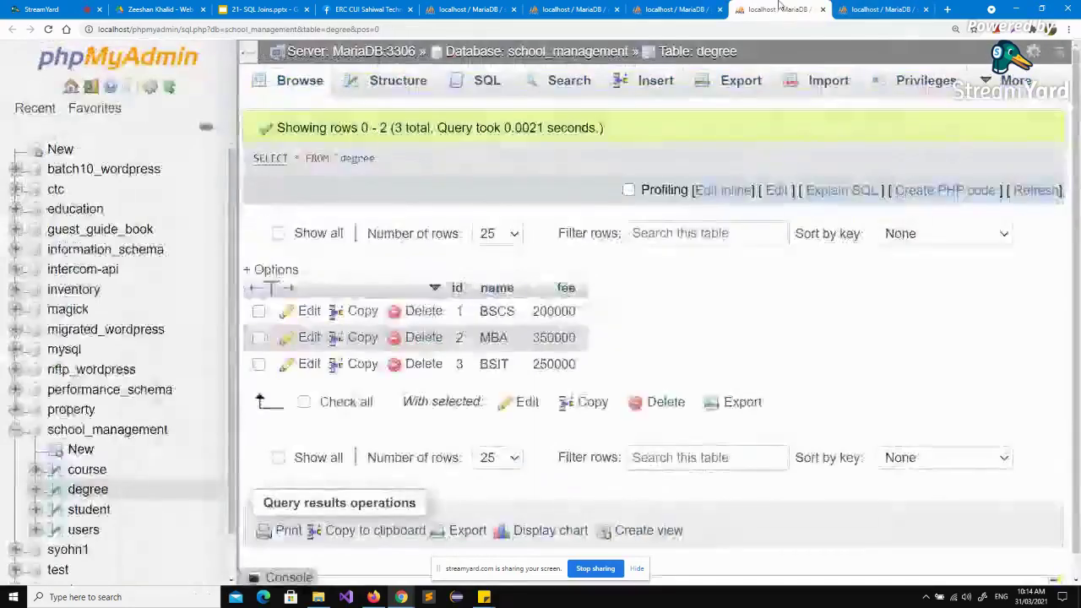
click(826, 10)
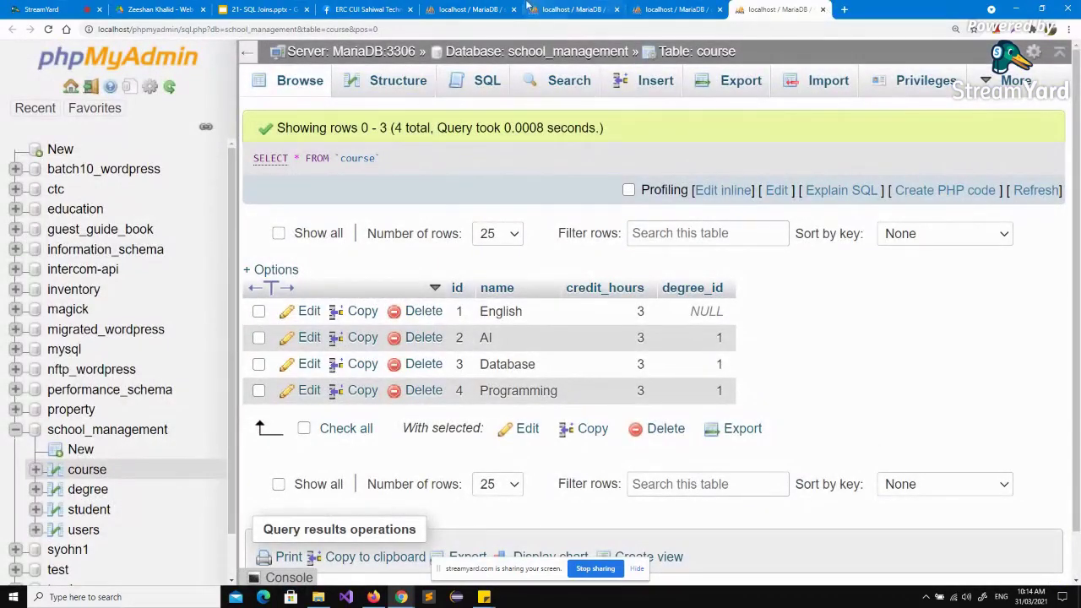
click(823, 10)
click(651, 9)
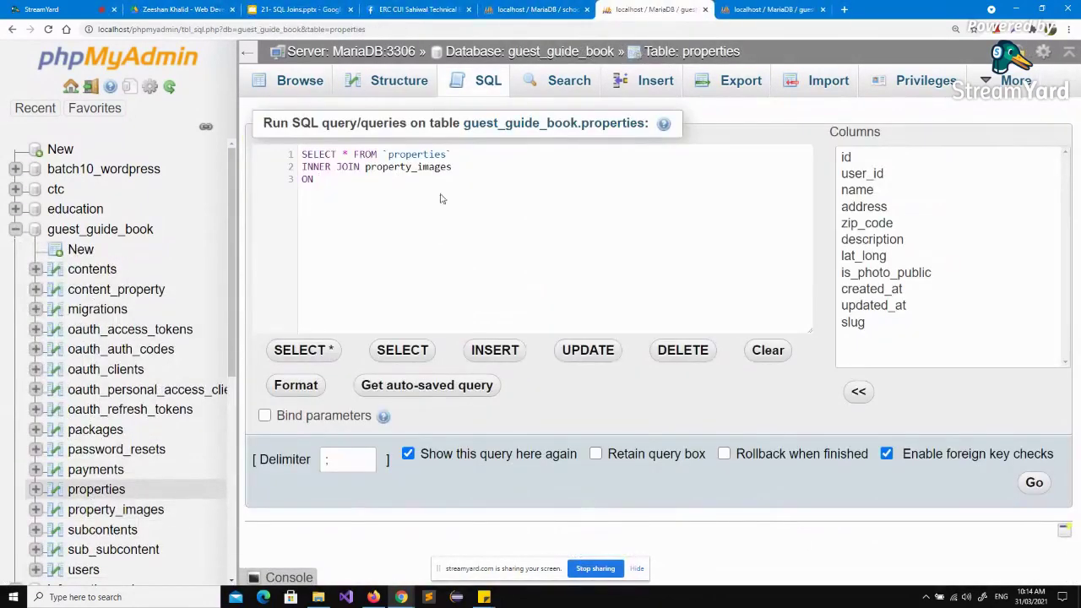
Step: Complete the join condition as properties.id = property_images.property_id and run the query
text(pro)
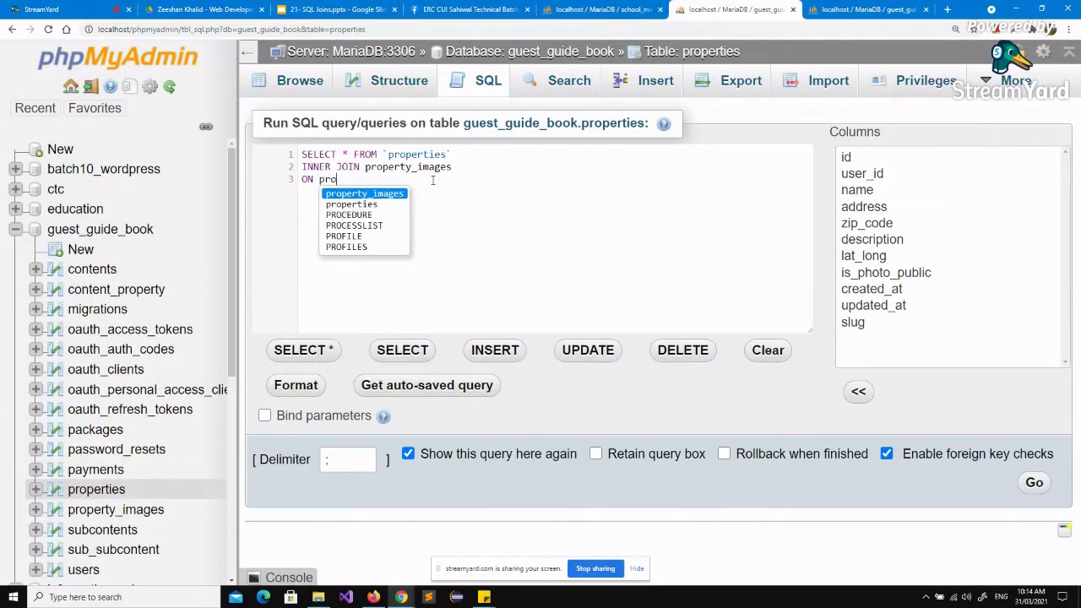
key(Down)
key(Return)
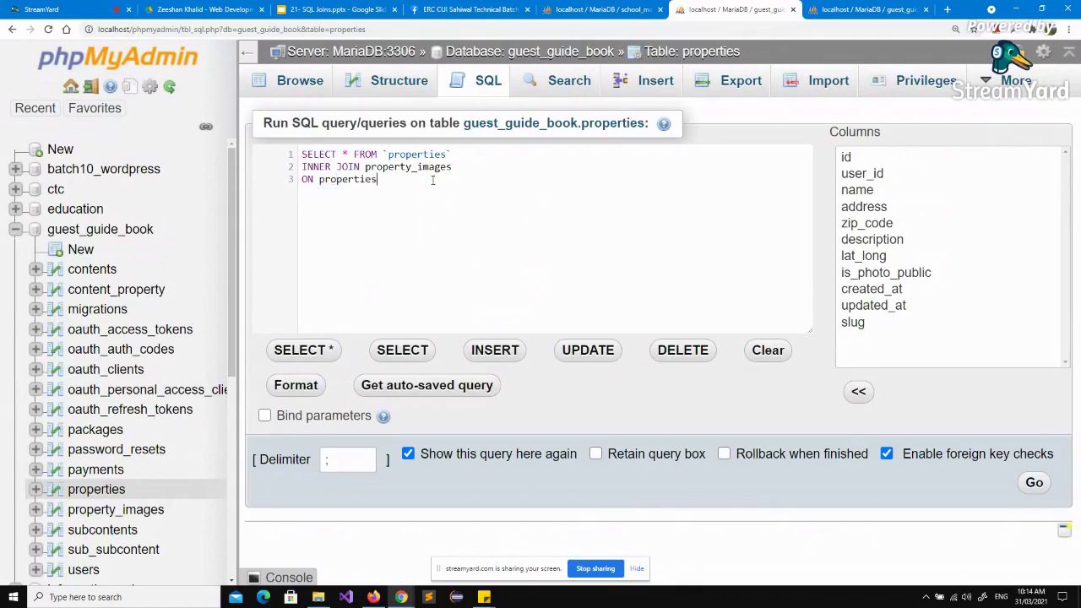
text(.i)
text(d = pro)
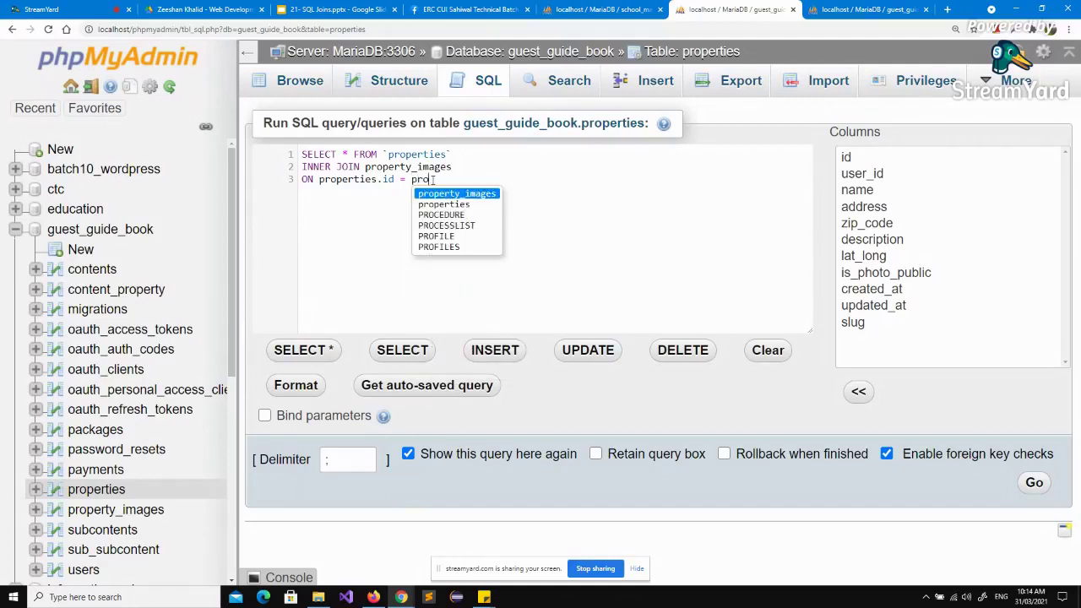
key(Return)
text(.pro)
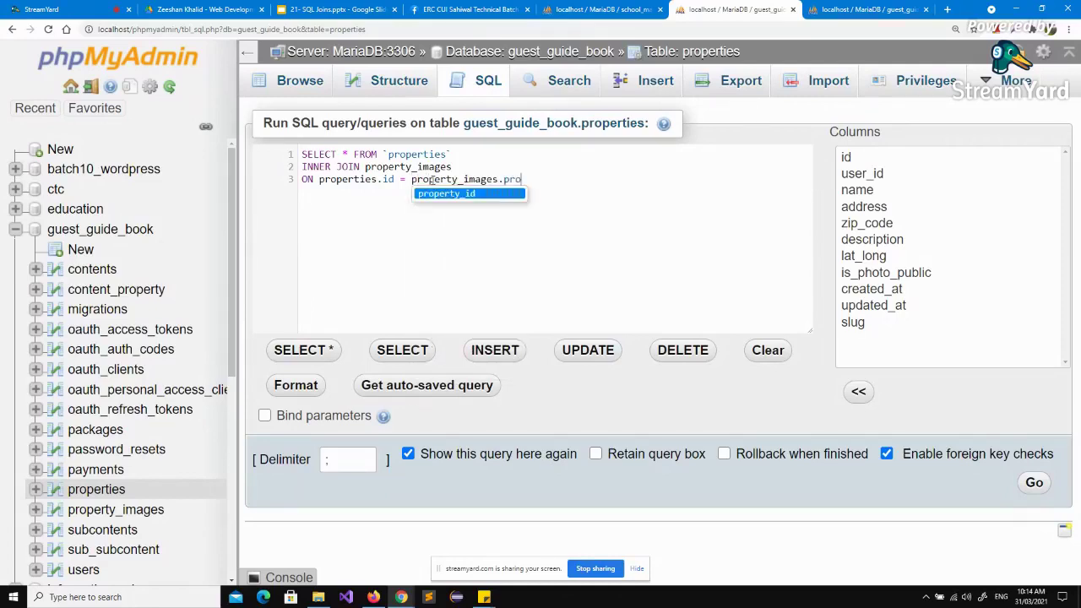
key(Return)
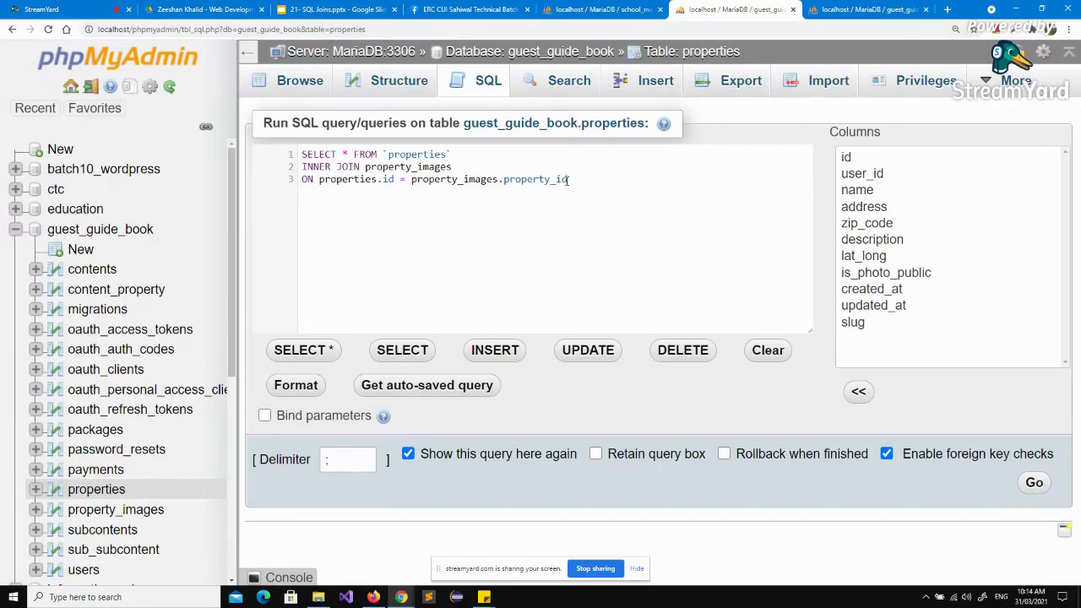
click(1035, 483)
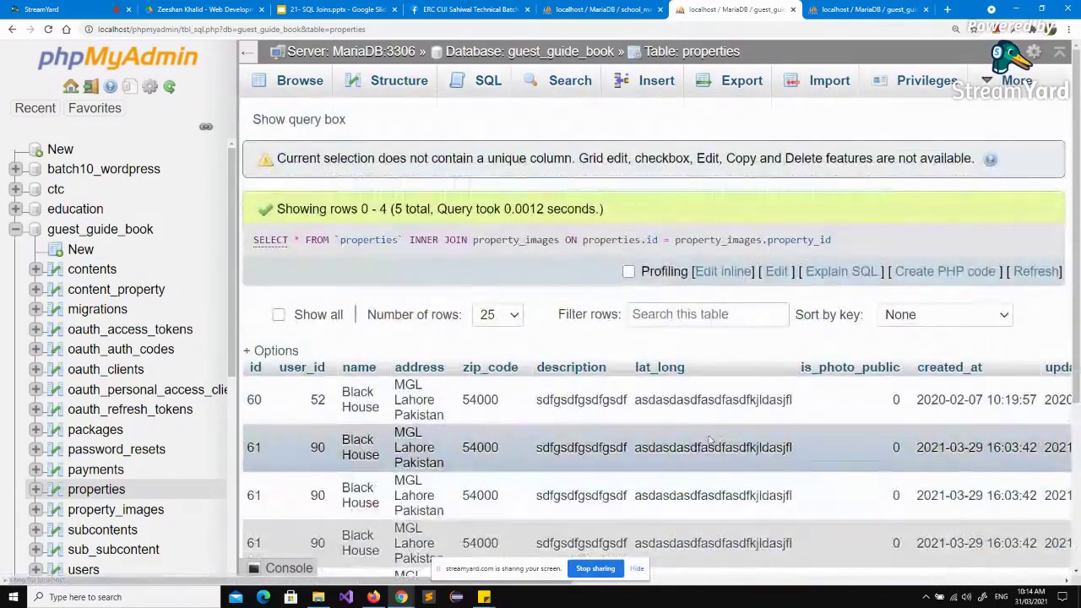
Step: Examine the joined rows across the columns of both tables and check the total number of rows returned
scroll(714, 440, down, 2)
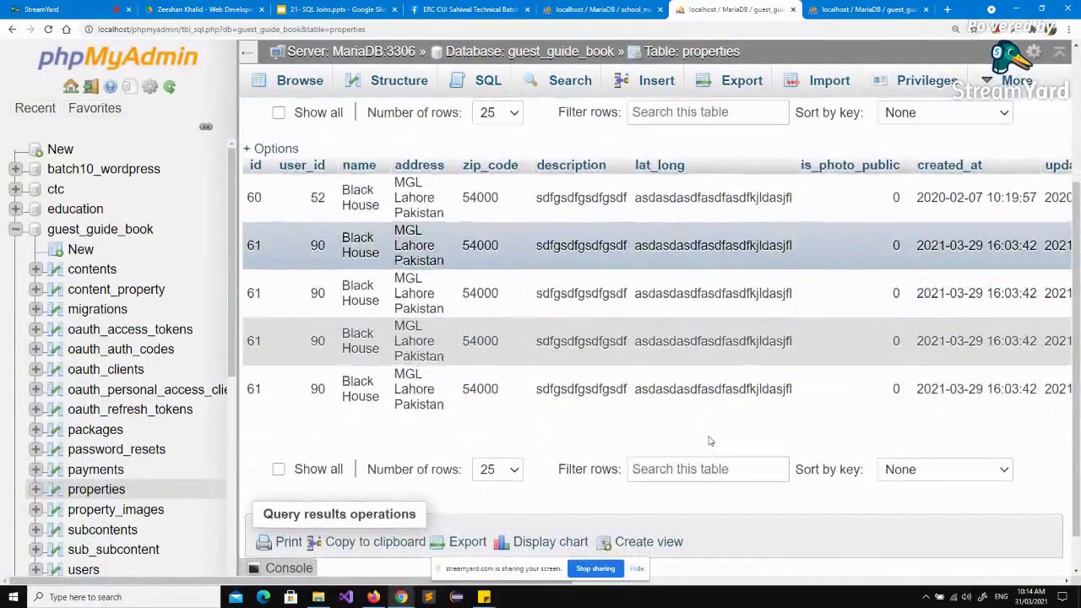
scroll(710, 440, right, 10)
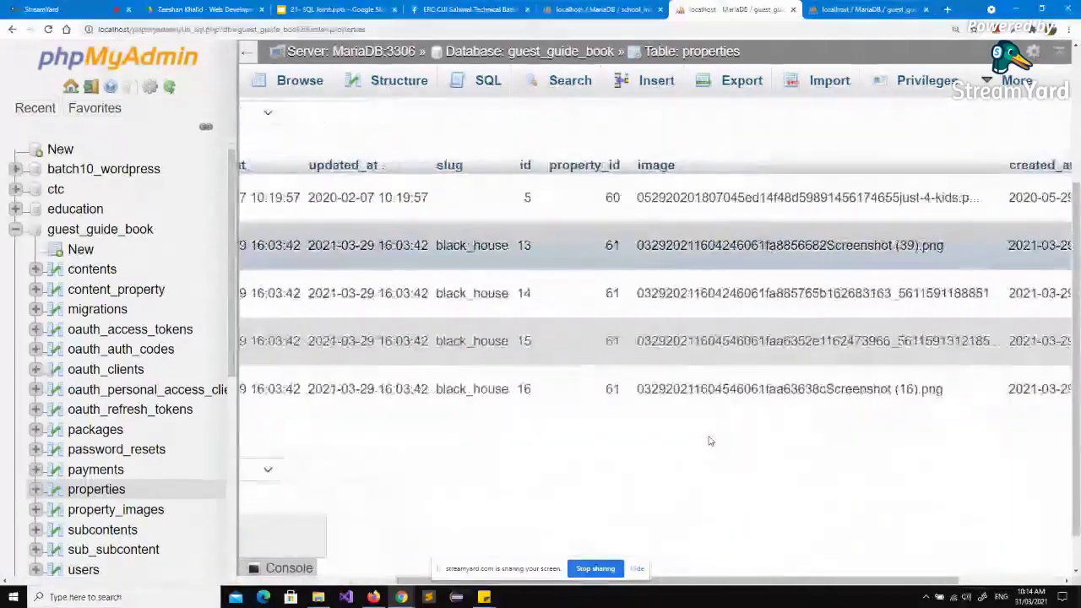
scroll(709, 440, right, 5)
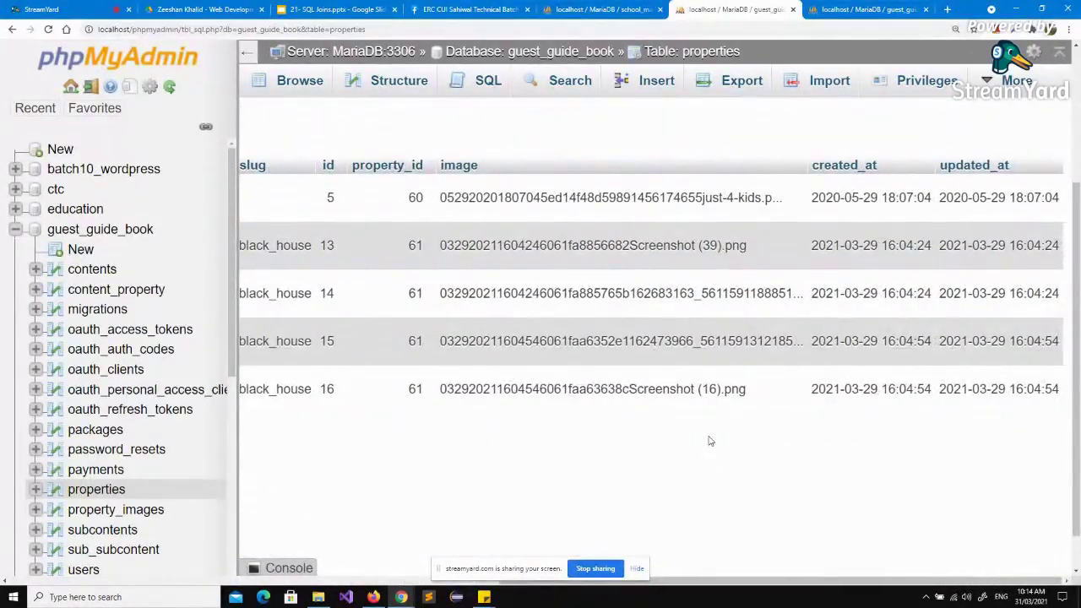
scroll(709, 440, left, 12)
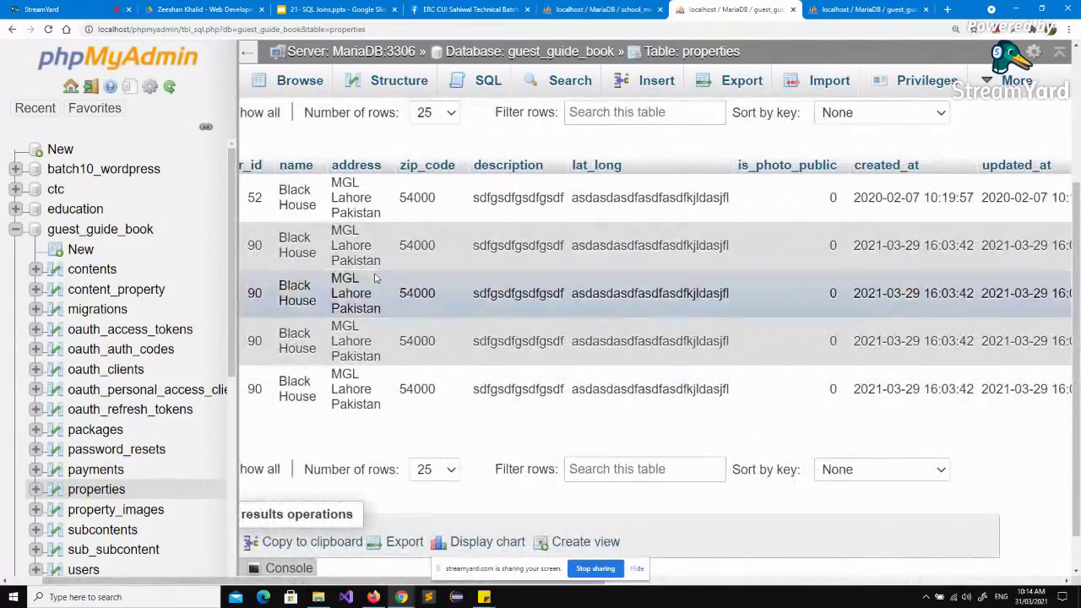
scroll(521, 253, left, 3)
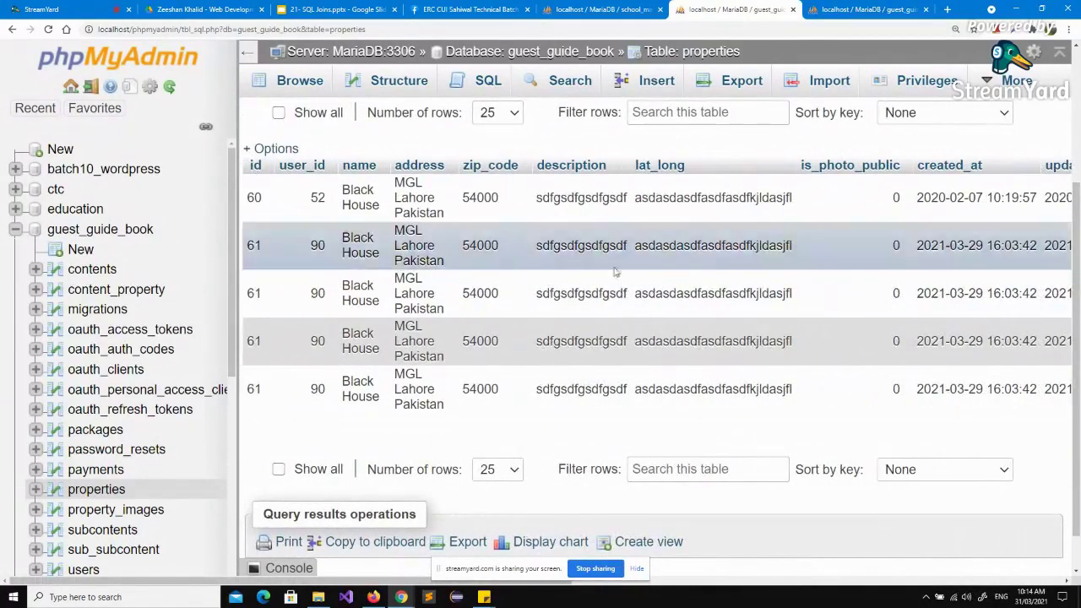
scroll(714, 281, right, 6)
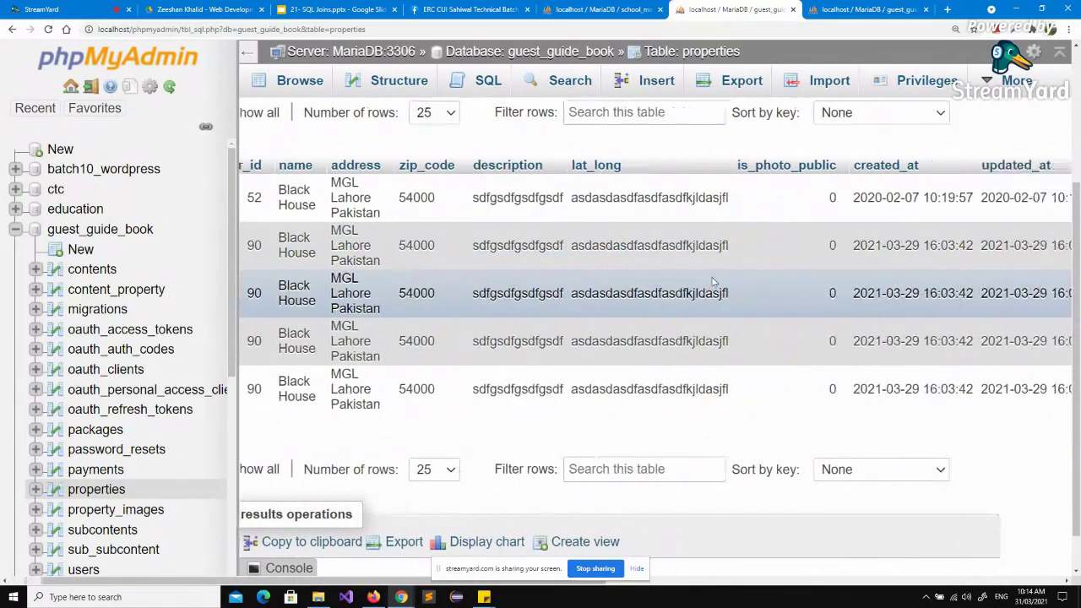
scroll(714, 282, right, 5)
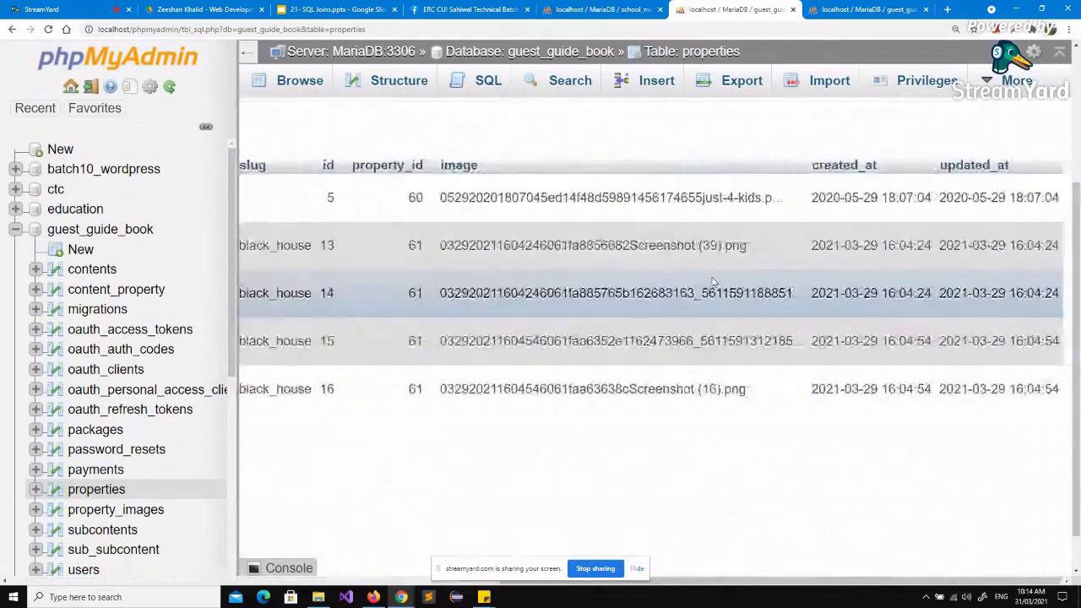
scroll(714, 282, left, 12)
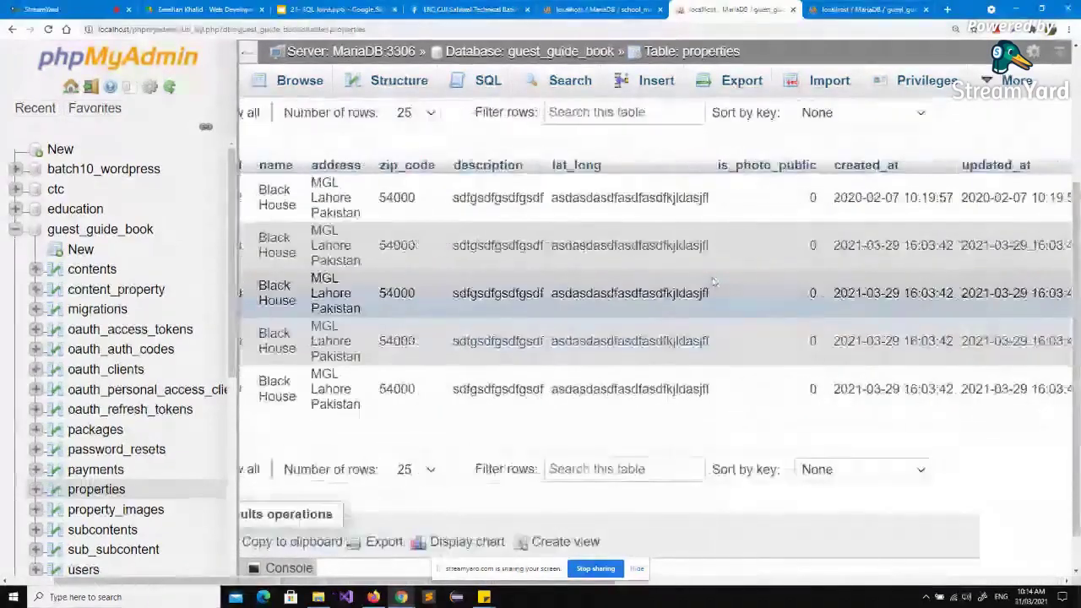
scroll(456, 322, up, 3)
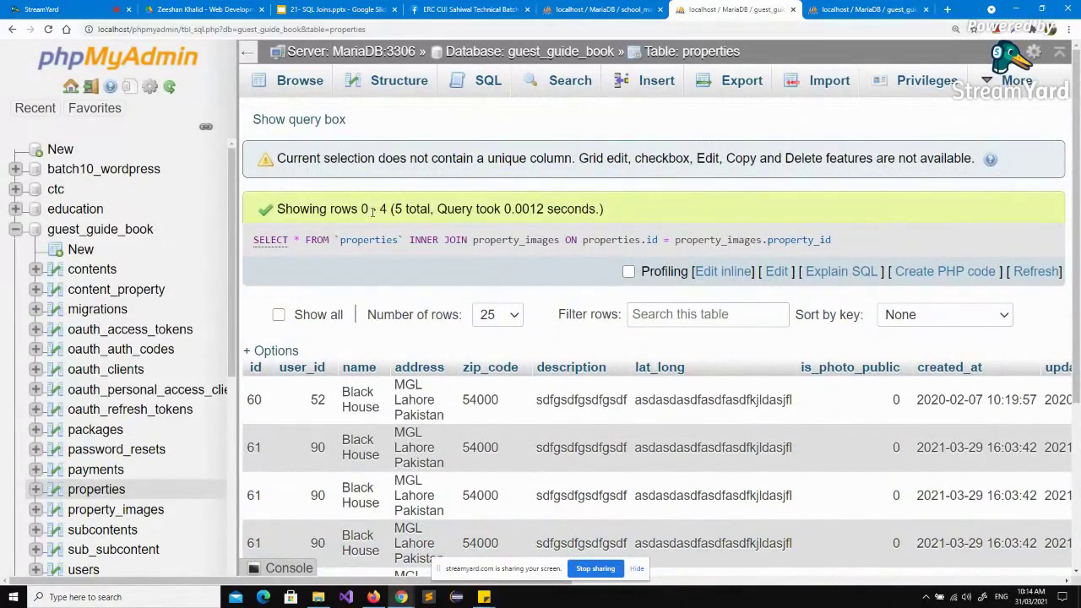
drag(394, 209, 438, 209)
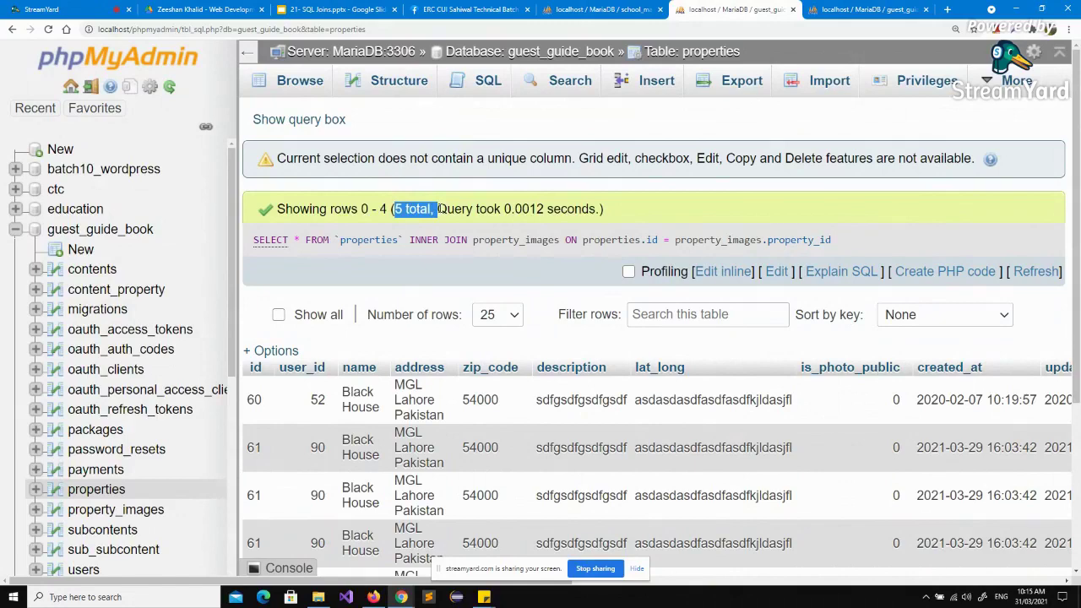
Step: Open the guest_guide_book database in the browser tab that holds school_management
click(602, 9)
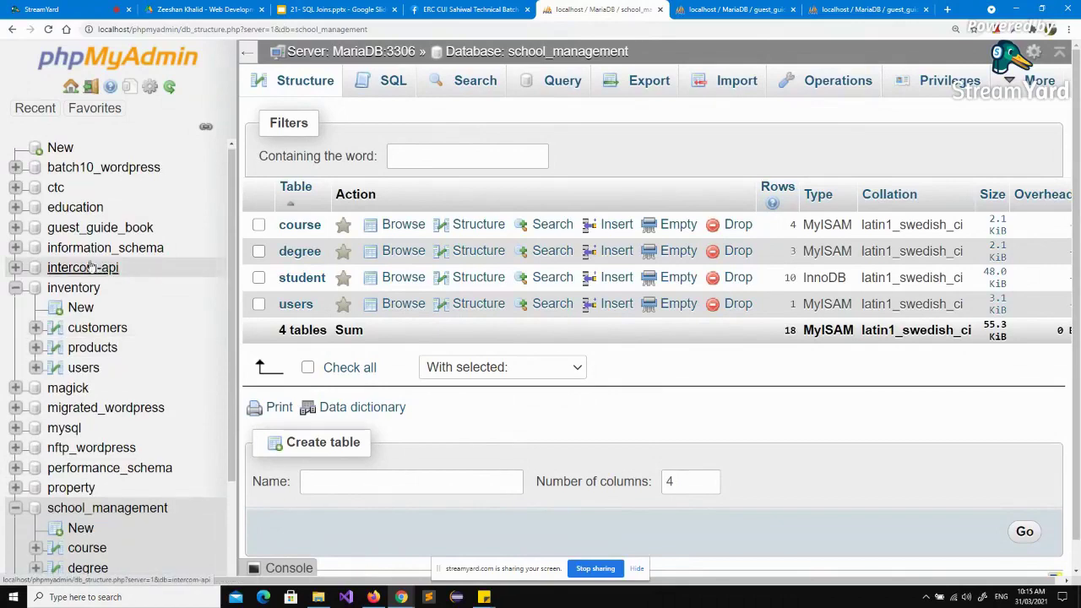
click(75, 236)
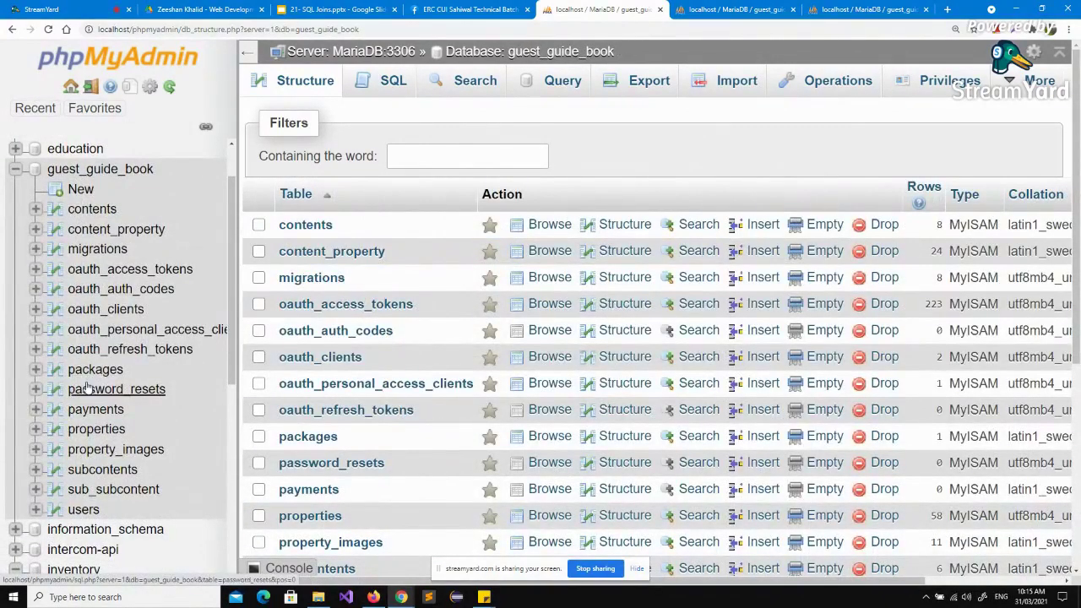
Step: Browse the records of the properties and property_images tables, and return to the browser tab with the join result
click(97, 430)
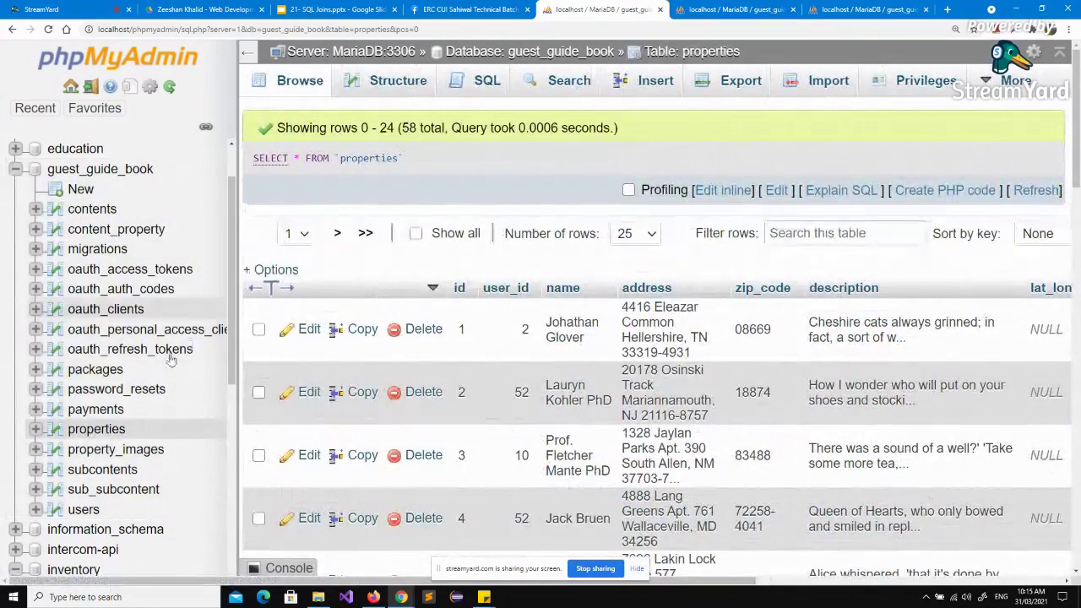
click(117, 449)
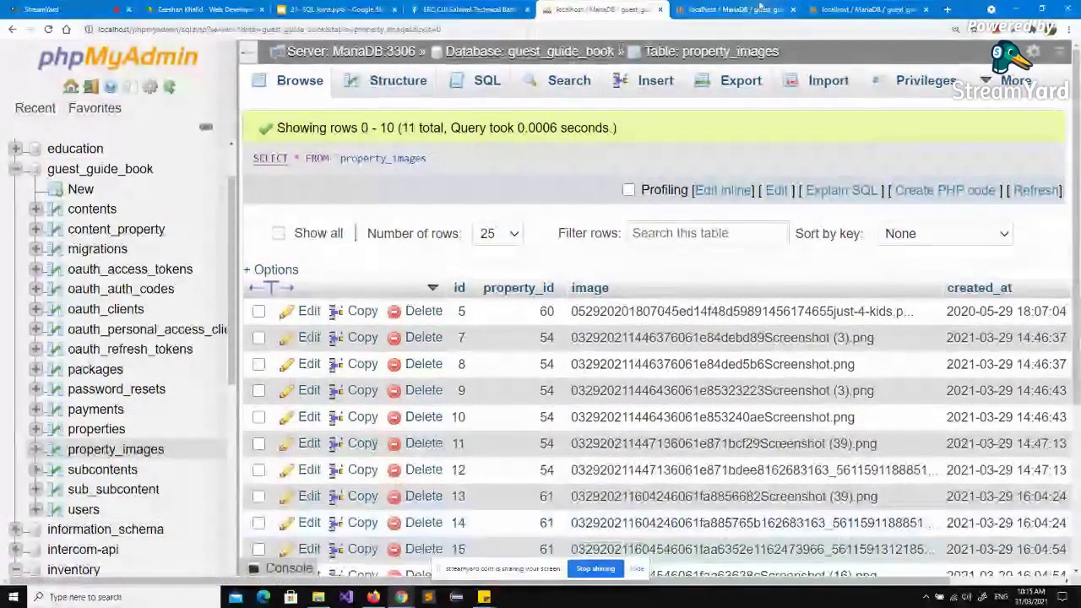
key(ctrl+Tab)
click(392, 211)
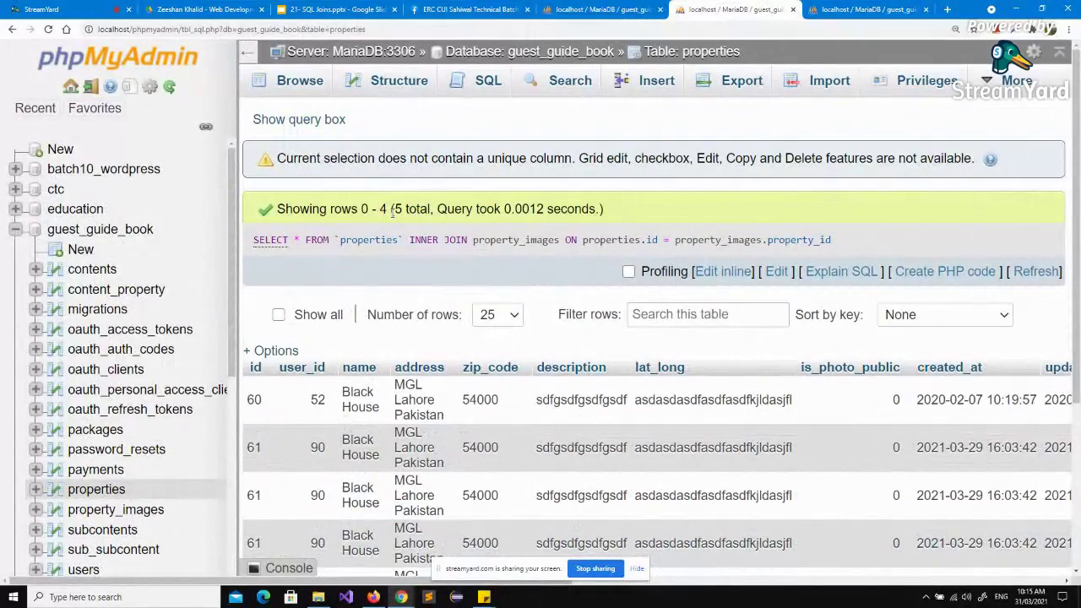
Step: Reopen the join query for editing and replace the asterisk in the SELECT clause with properties.name followed by a comma
click(777, 276)
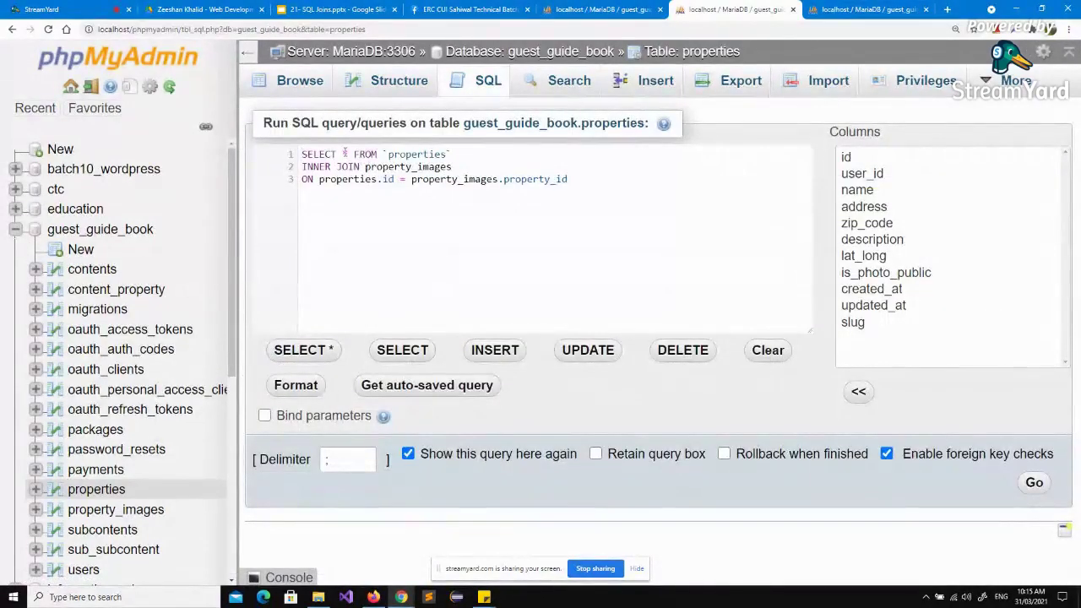
key(BackSpace)
text(pro)
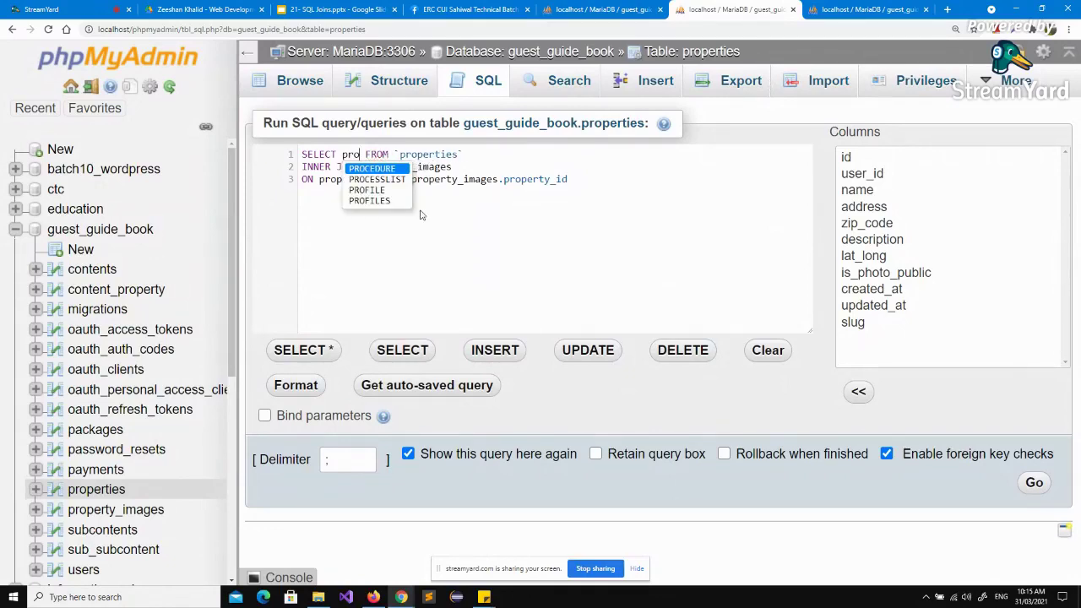
text(perti)
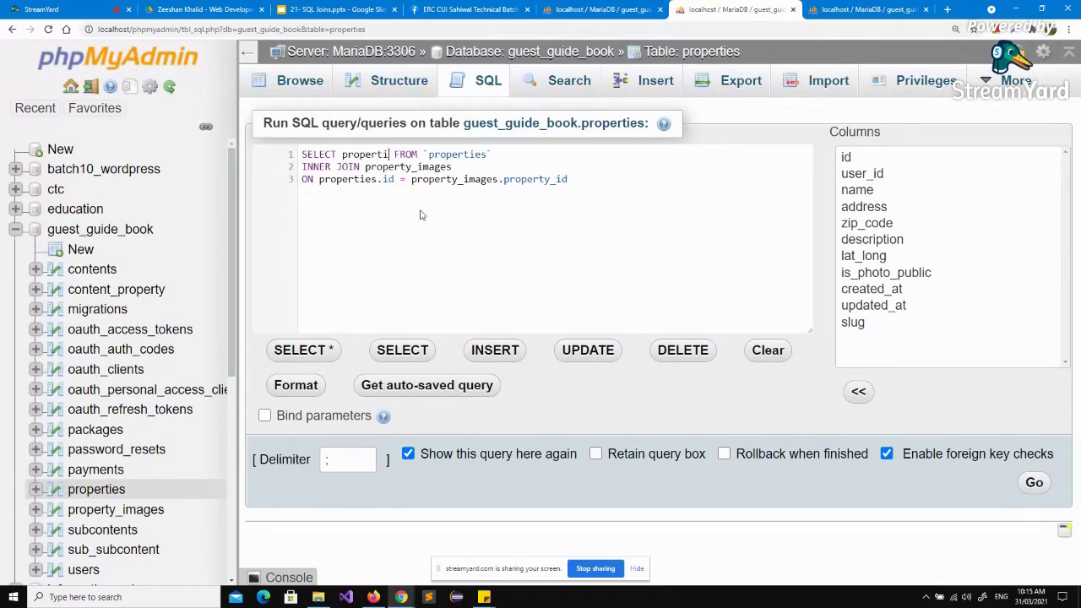
text(es.nam)
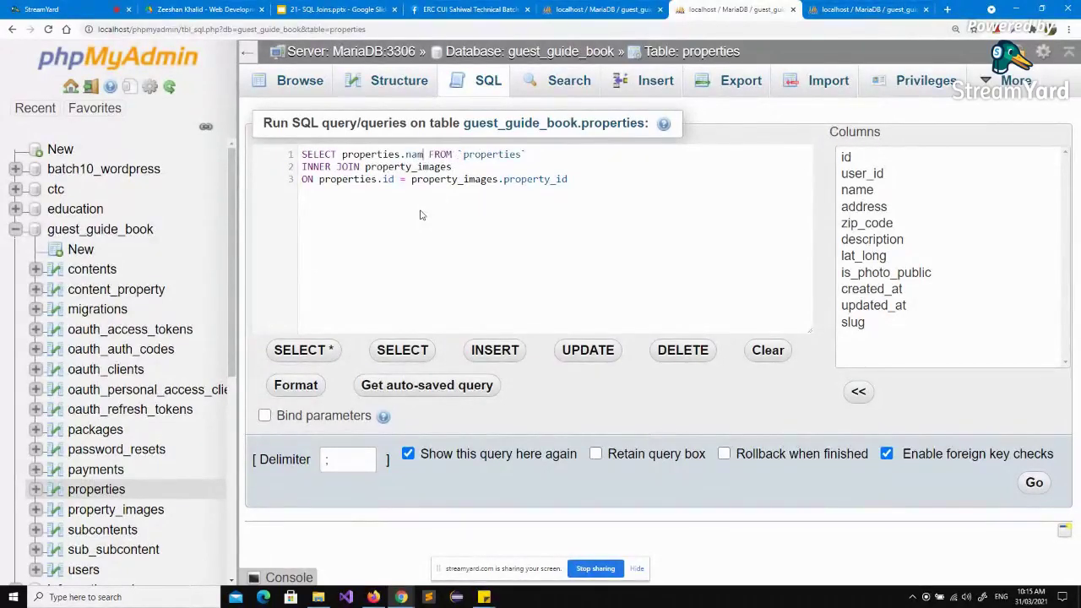
text(e,)
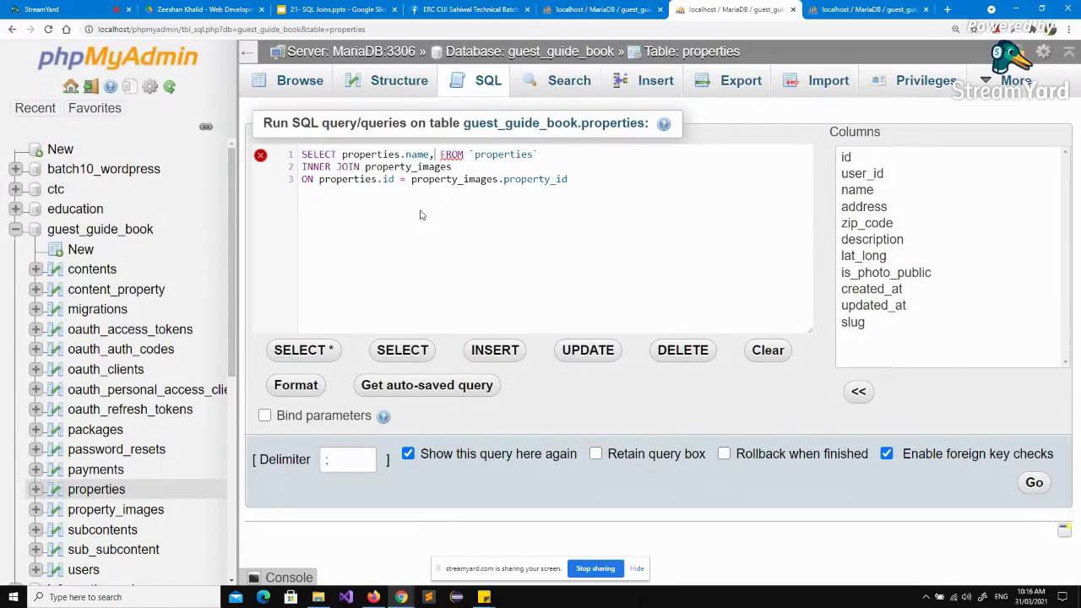
Step: Add properties.id as the second column in the SELECT clause
text(pro)
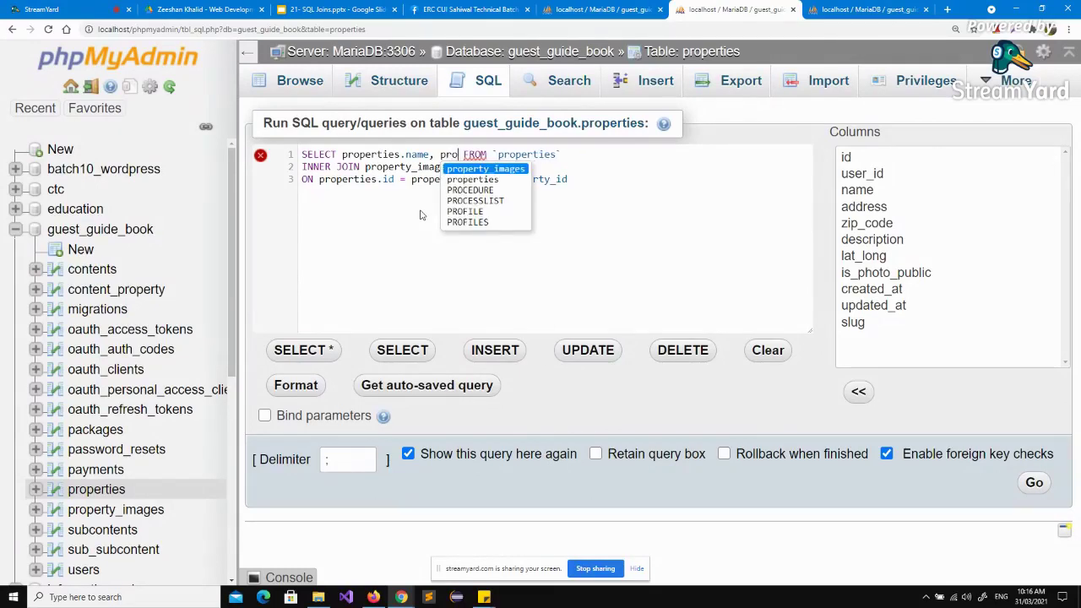
key(Down)
key(Return)
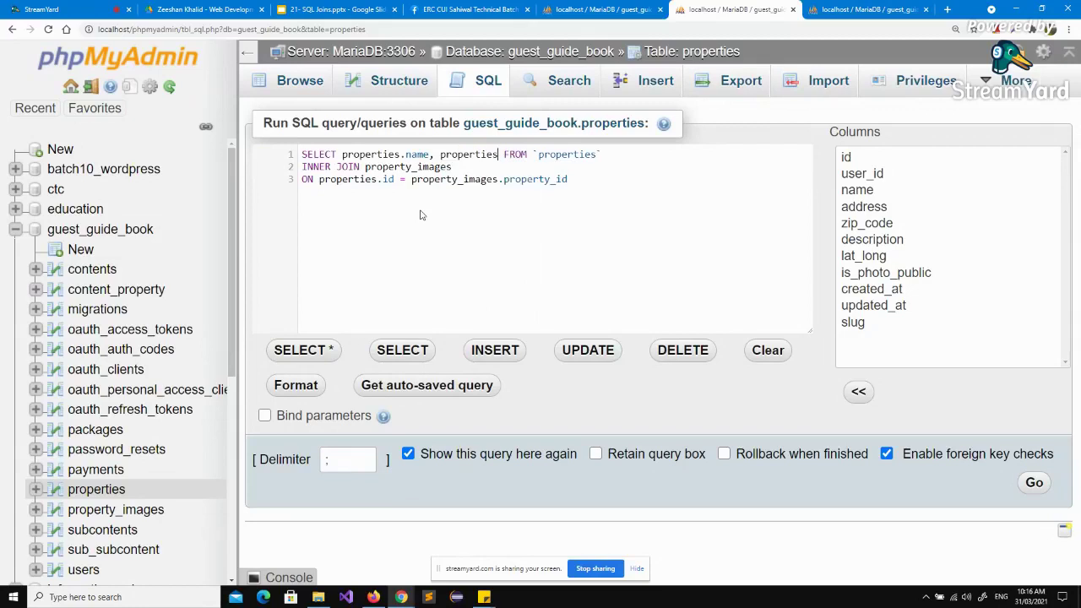
text(.id)
key(Escape)
Step: Move properties.id ahead of properties.name in the SELECT clause and separate the two columns with a comma
key(ctrl+shift+Left)
key(ctrl+shift+Left)
key(ctrl+shift+Left)
key(ctrl+shift+Left)
key(ctrl+c)
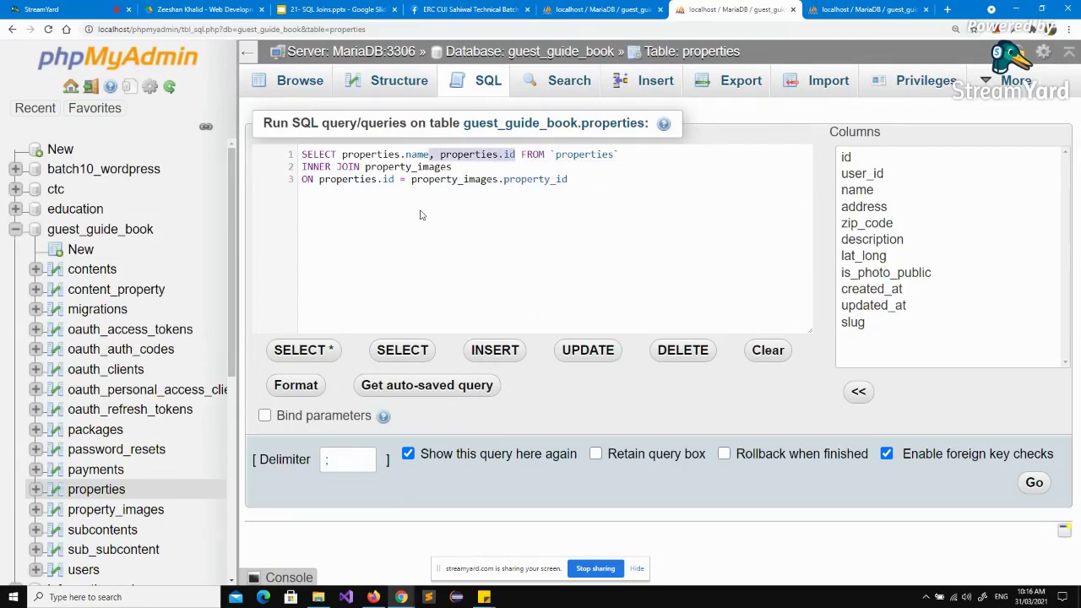
key(BackSpace)
key(ctrl+Left)
key(ctrl+Left)
key(ctrl+Left)
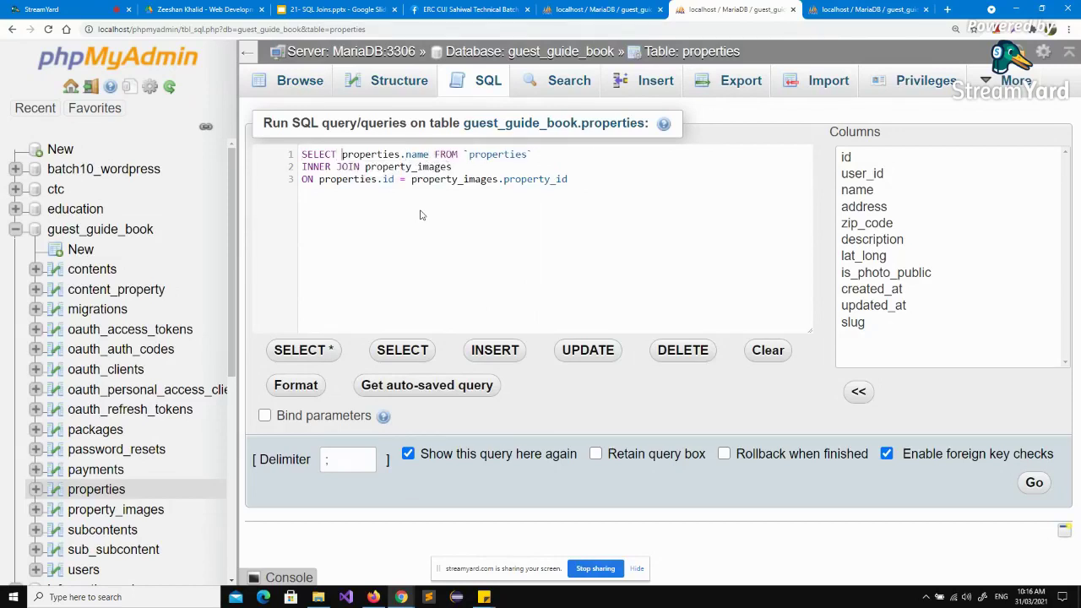
key(ctrl+v)
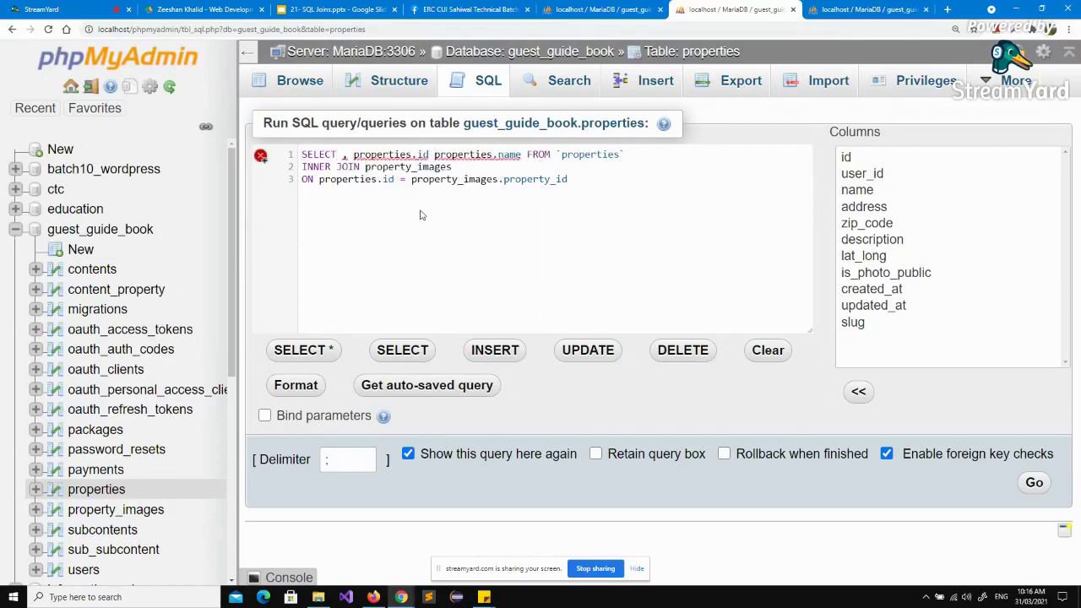
key(BackSpace)
key(BackSpace)
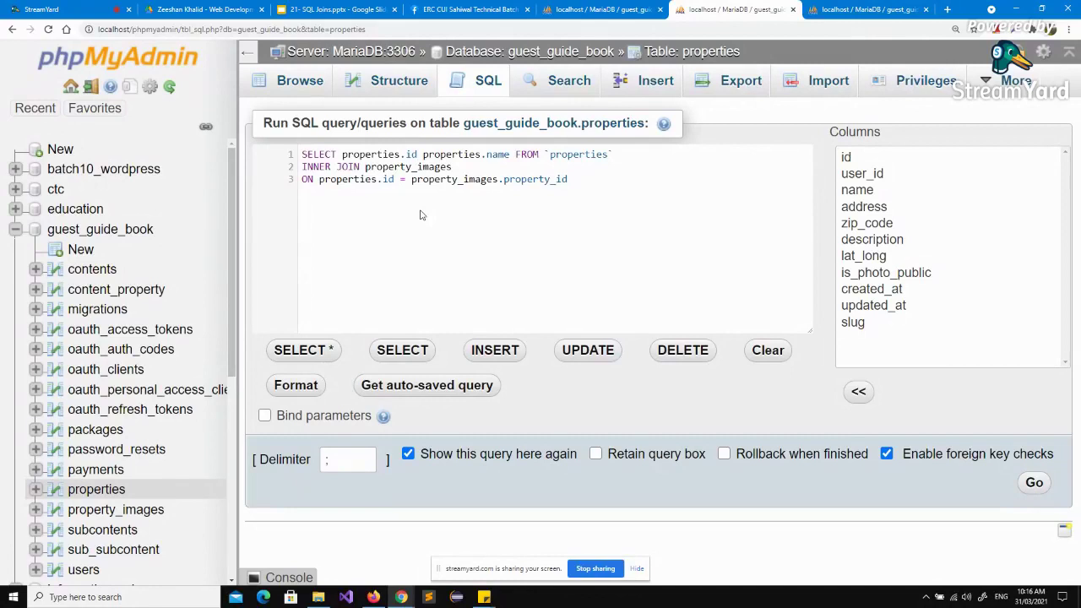
text(,)
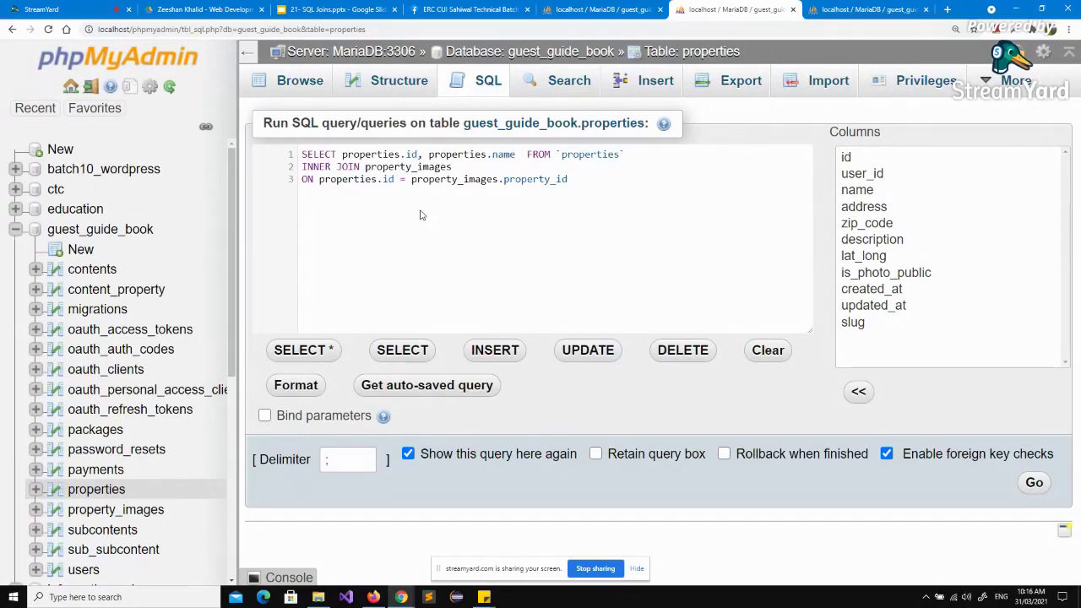
Step: Add property_images.property_id to the SELECT clause after properties.name
text( pro)
key(BackSpace)
key(BackSpace)
key(BackSpace)
key(BackSpace)
text(, pro)
key(Return)
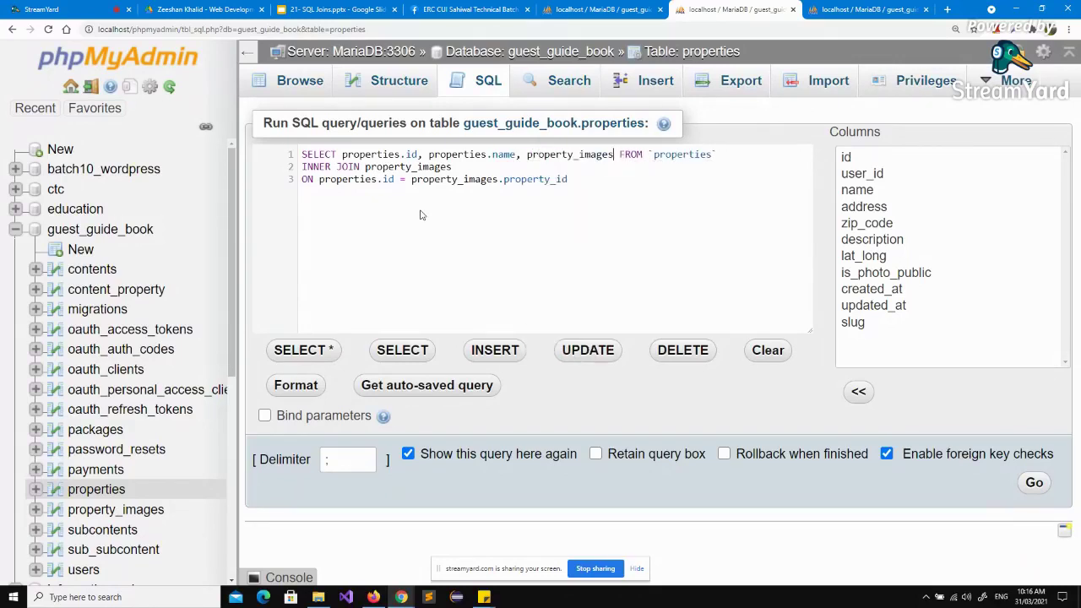
text(.)
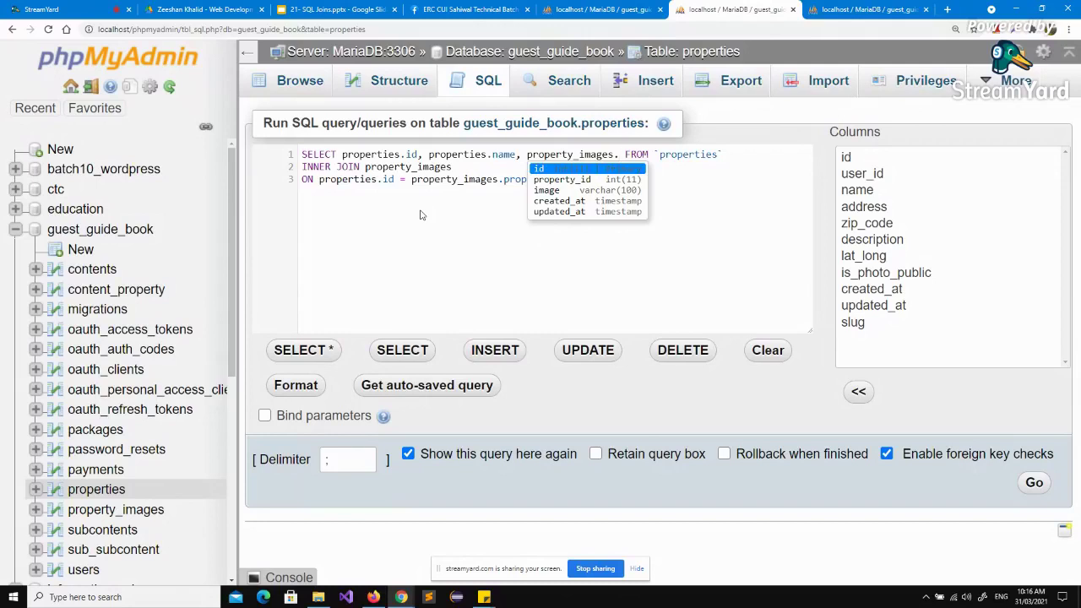
key(Down)
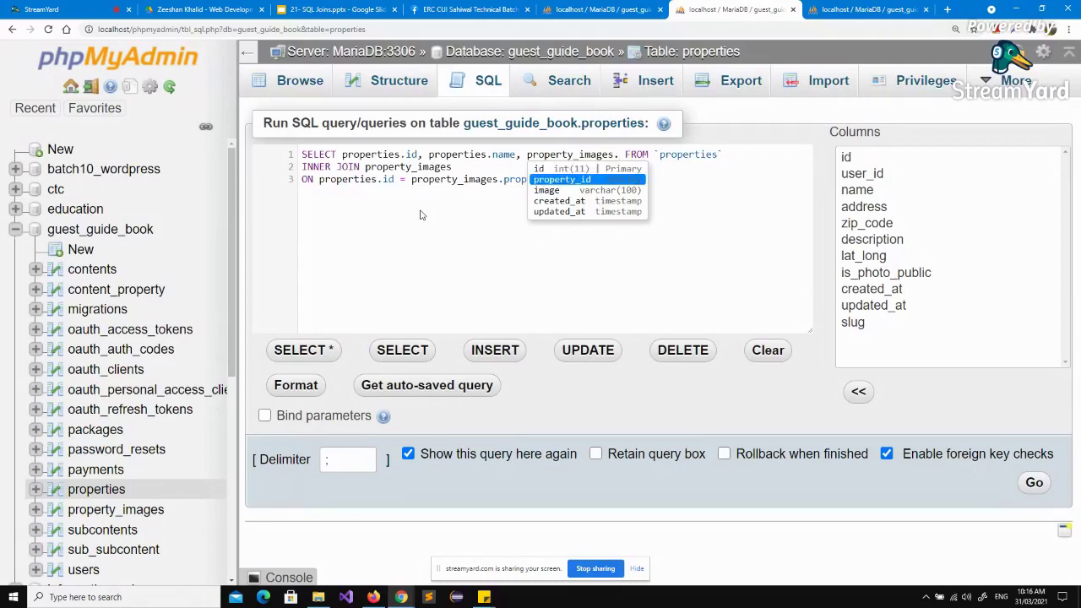
key(Return)
Step: Add property_images.image as the last selected column and put the FROM clause on its own line
text(, )
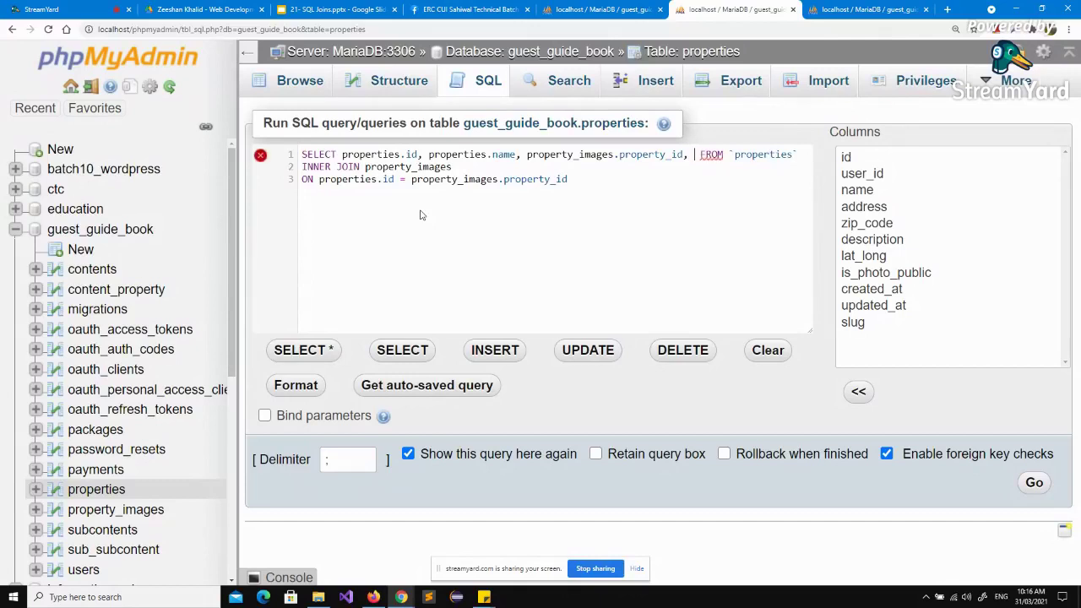
text(pro)
key(Return)
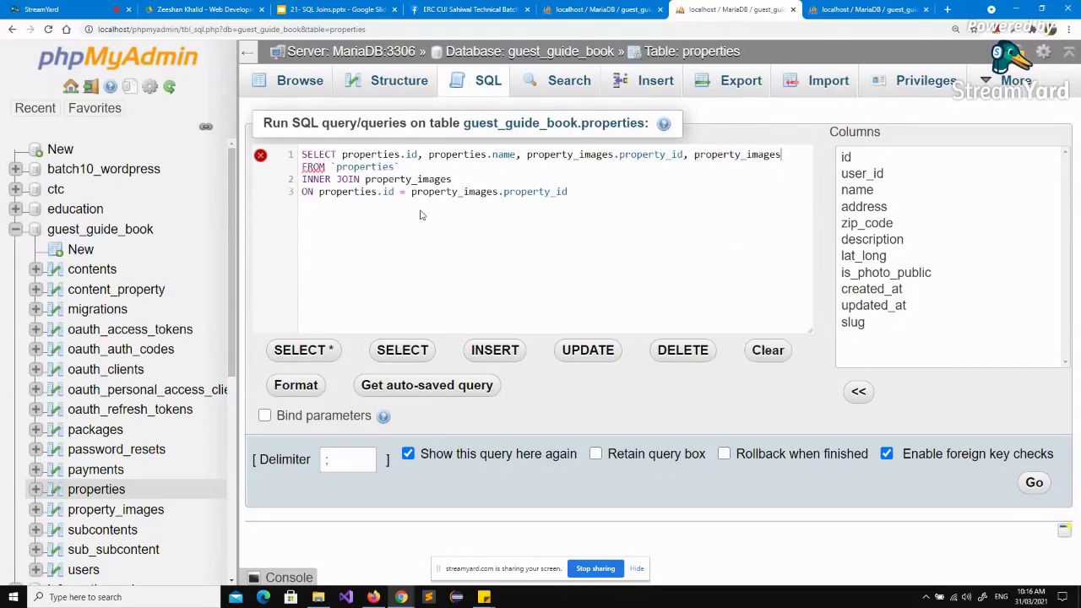
text(.)
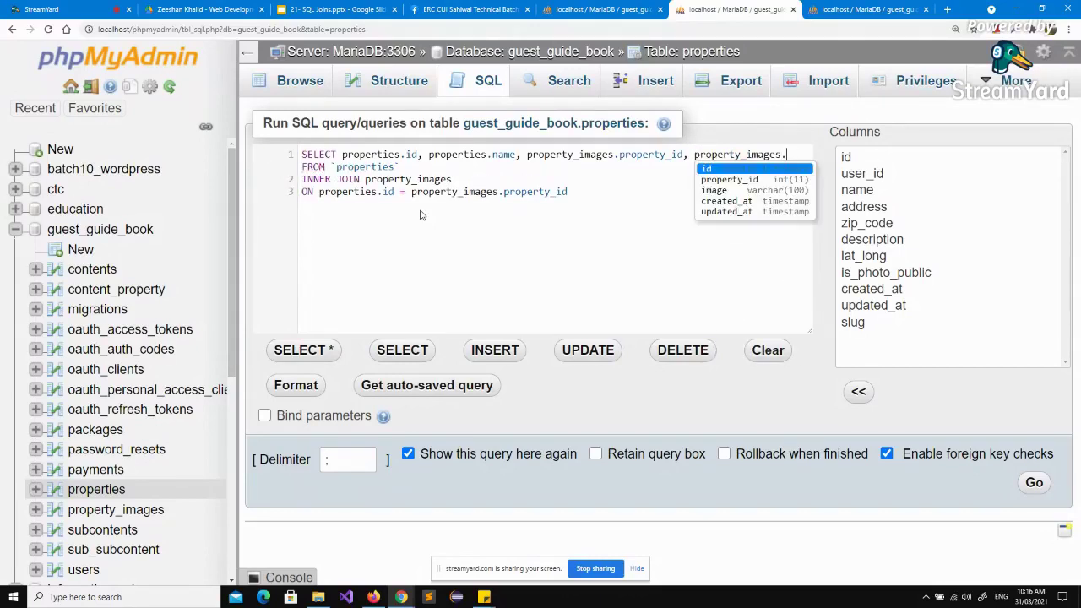
key(Down)
key(Down)
key(Return)
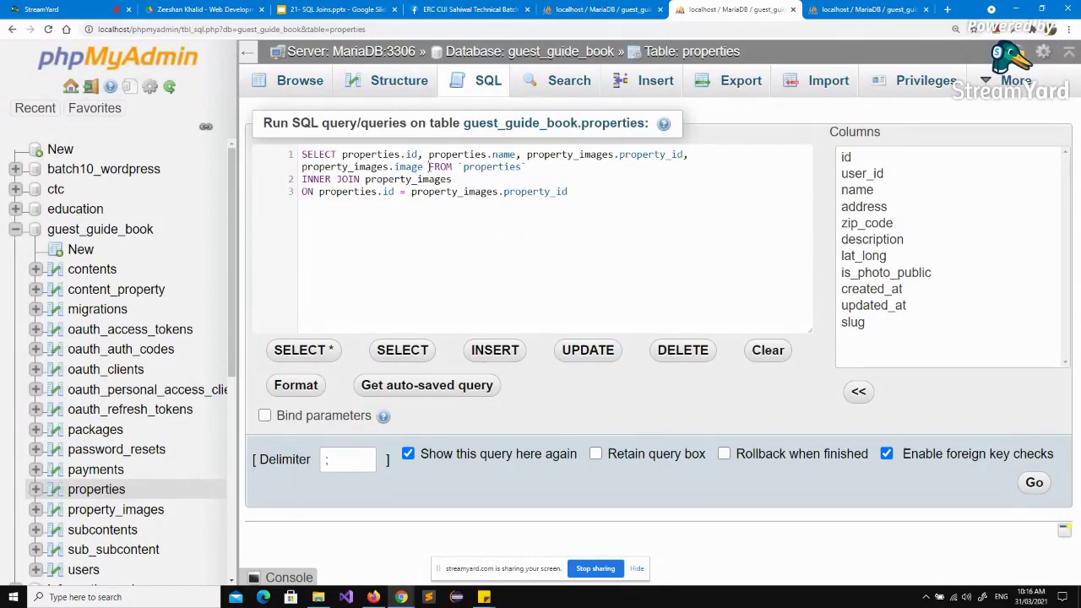
key(Return)
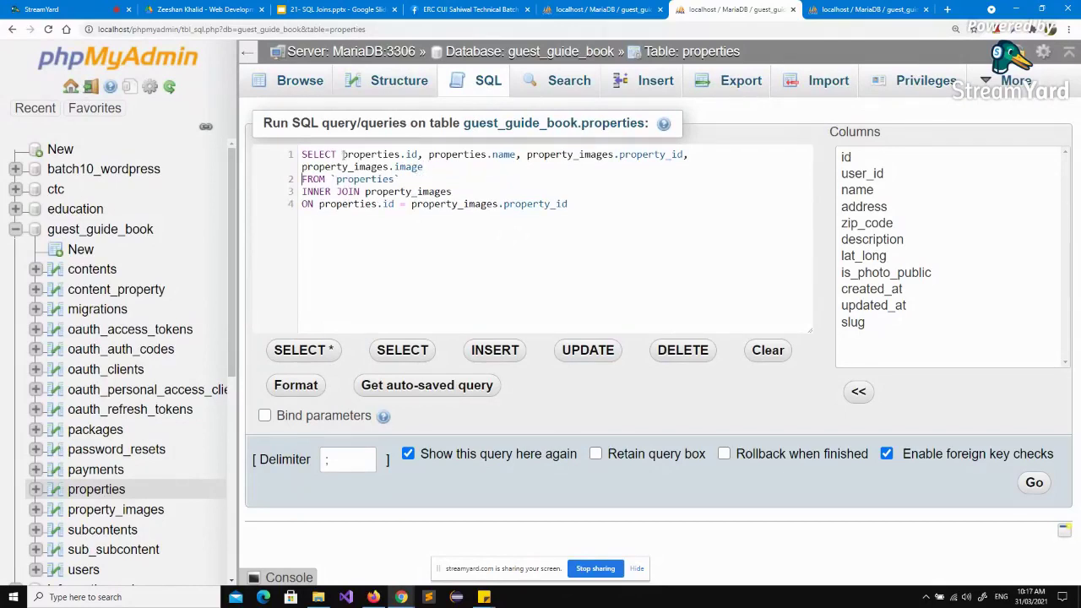
Step: Check the selected column list and its table prefixes against the FROM table, and run the query
click(341, 155)
drag(340, 155, 426, 167)
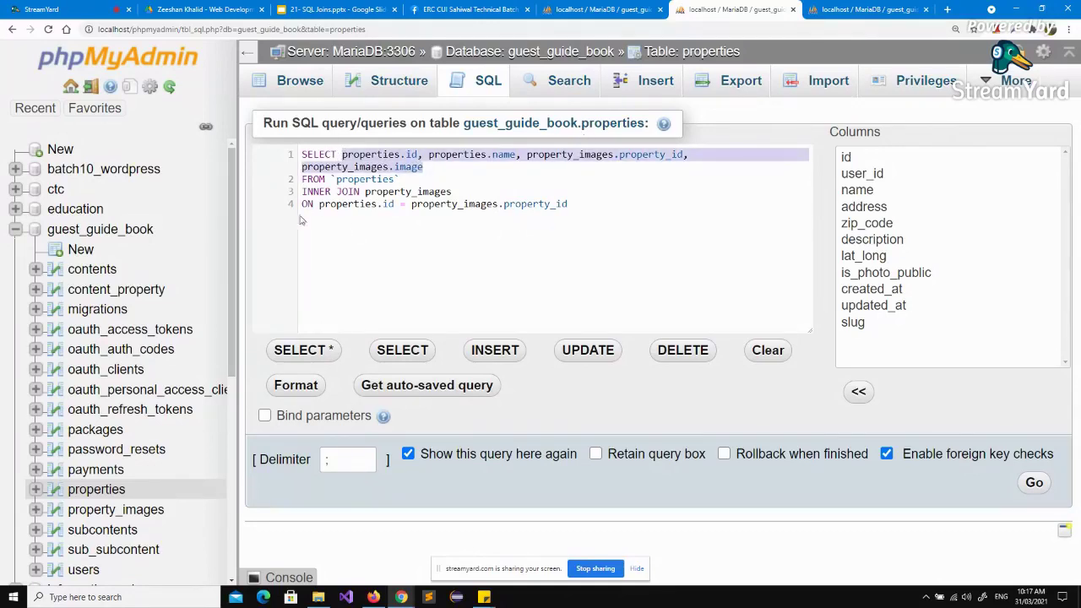
double_click(371, 179)
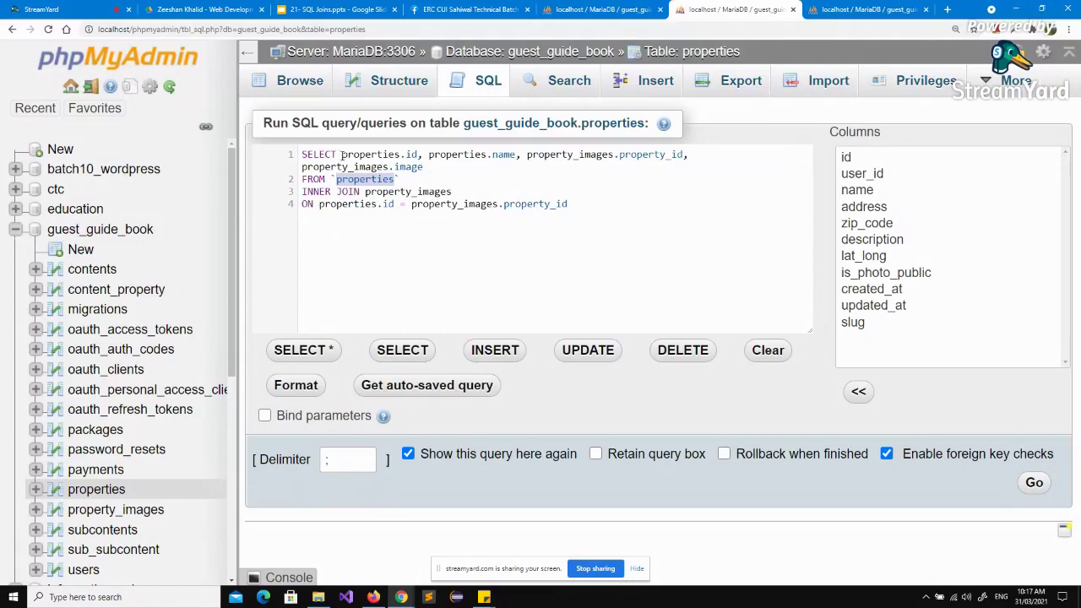
drag(340, 155, 426, 167)
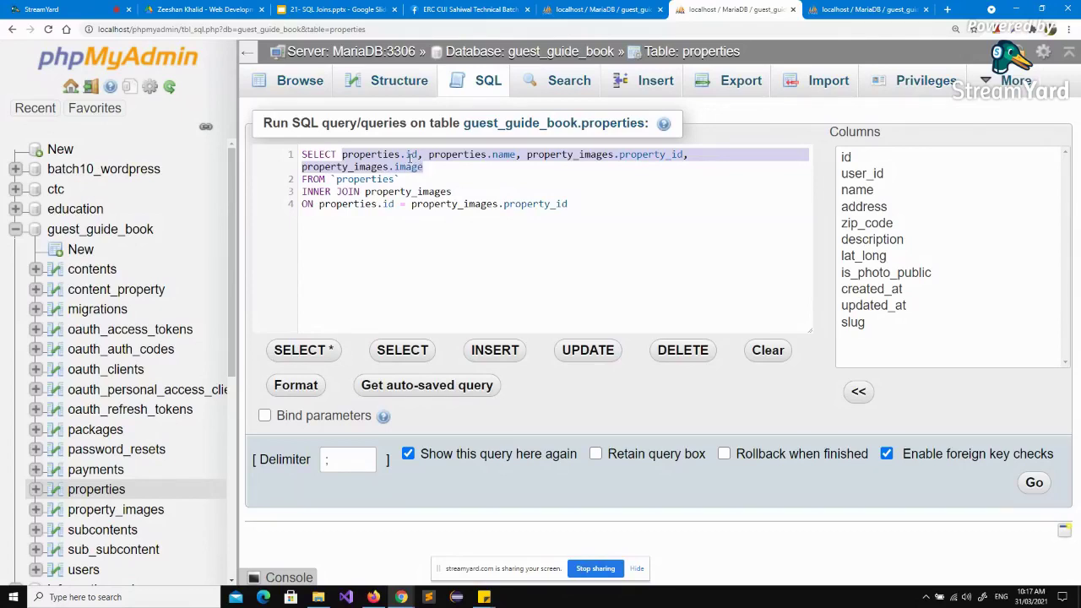
double_click(411, 155)
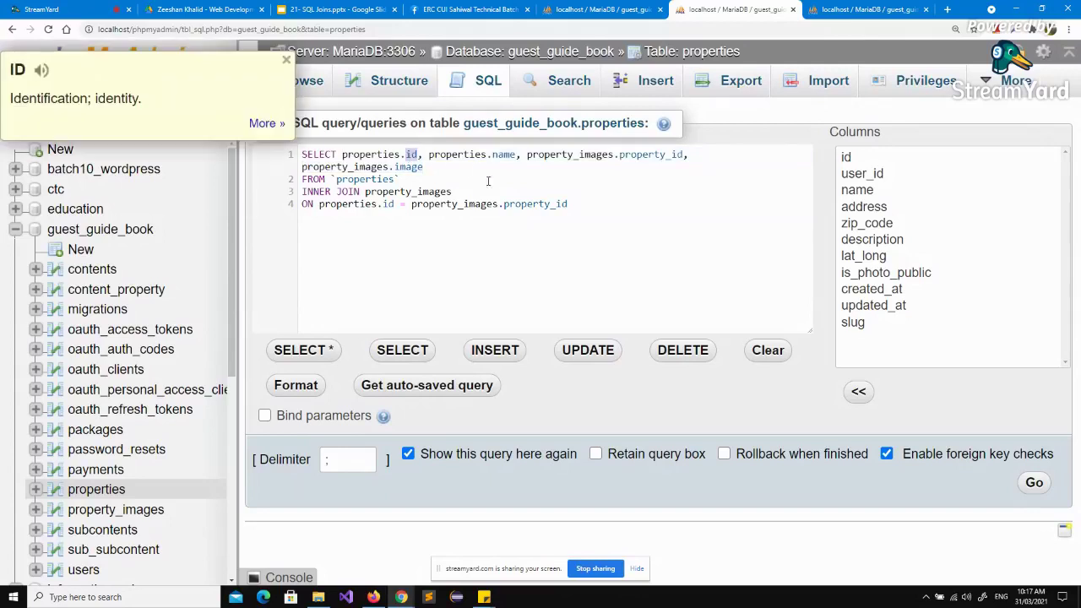
click(429, 166)
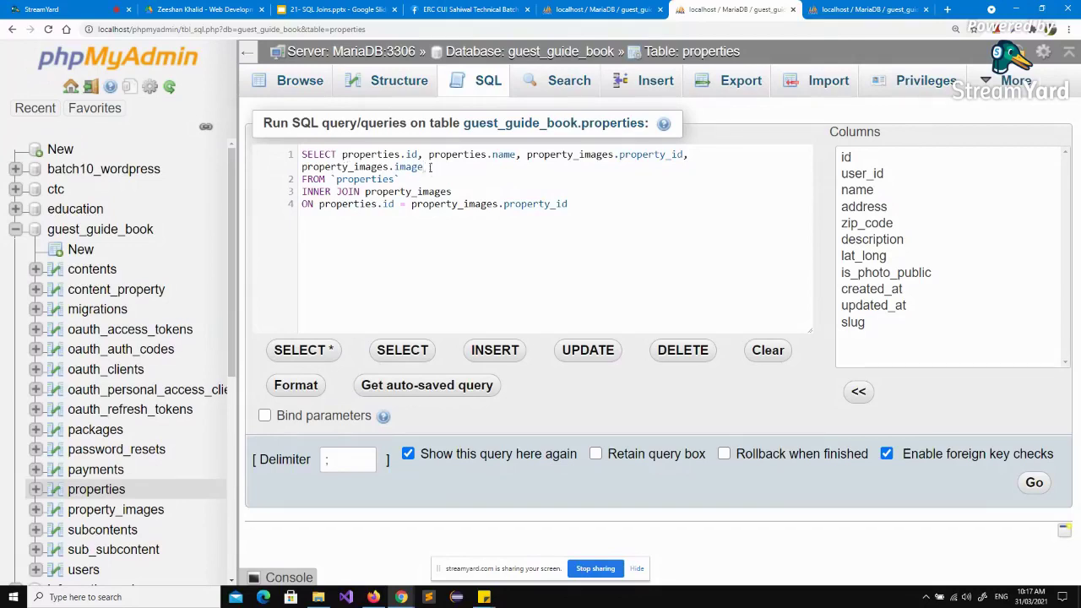
double_click(373, 155)
click(461, 191)
click(1034, 483)
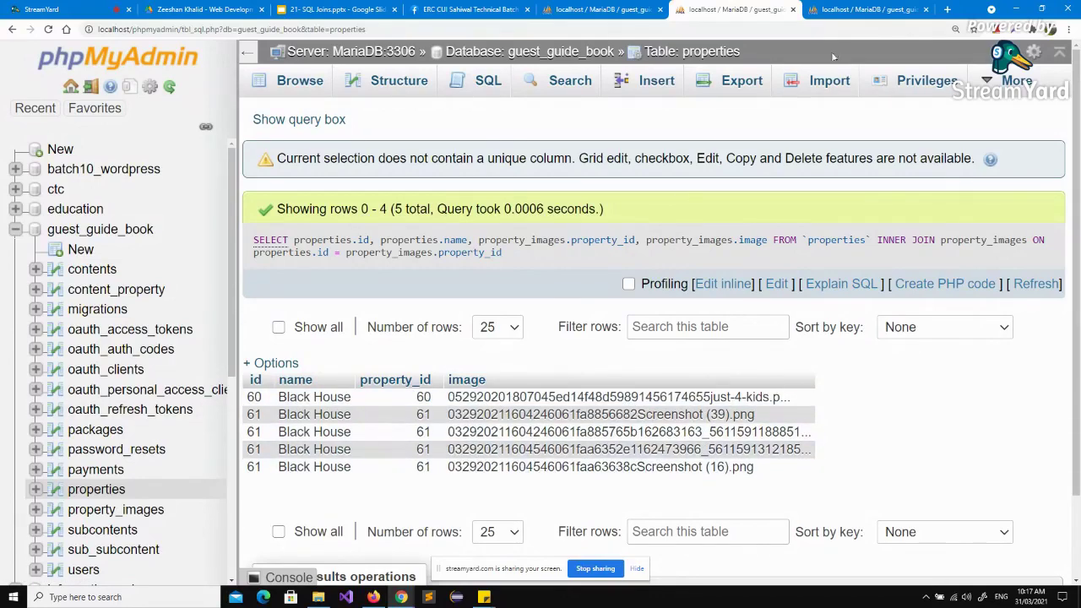
Step: Compare the join result with the property_id column of property_images and the records of the properties table
click(840, 10)
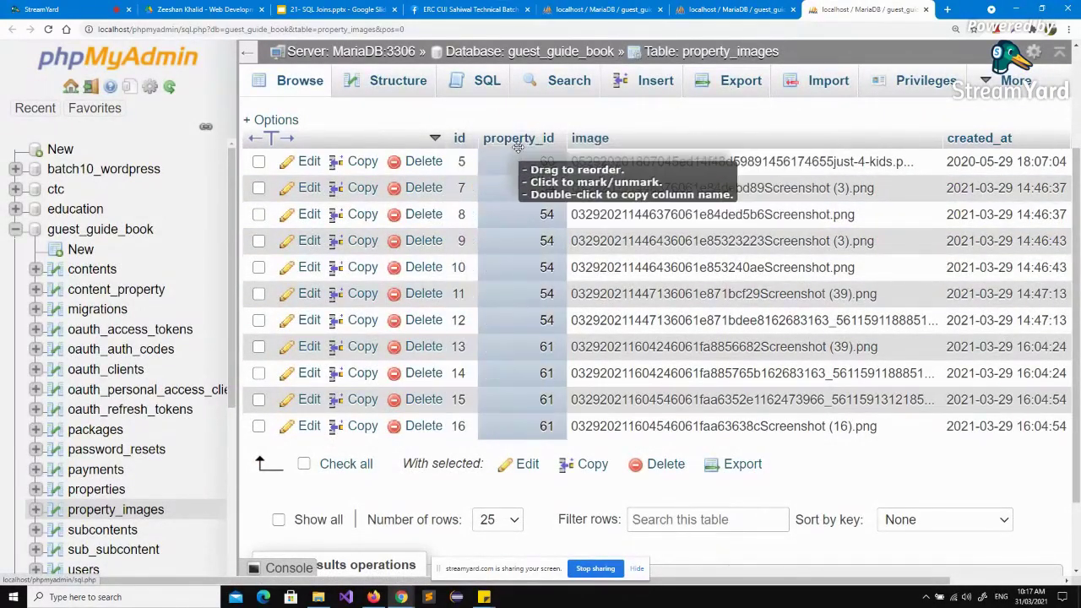
scroll(517, 147, up, 1)
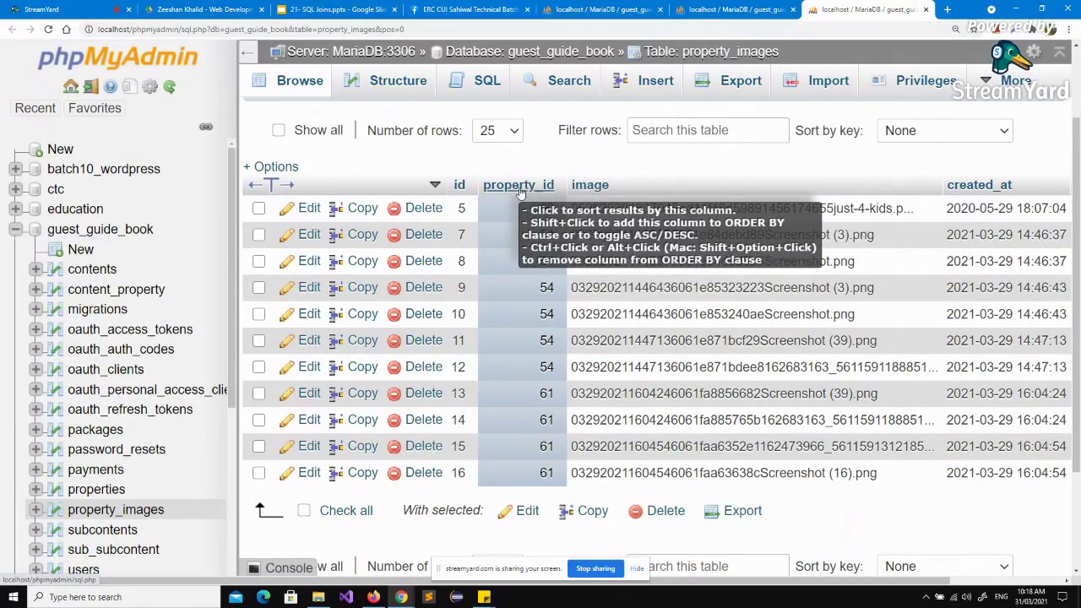
click(88, 495)
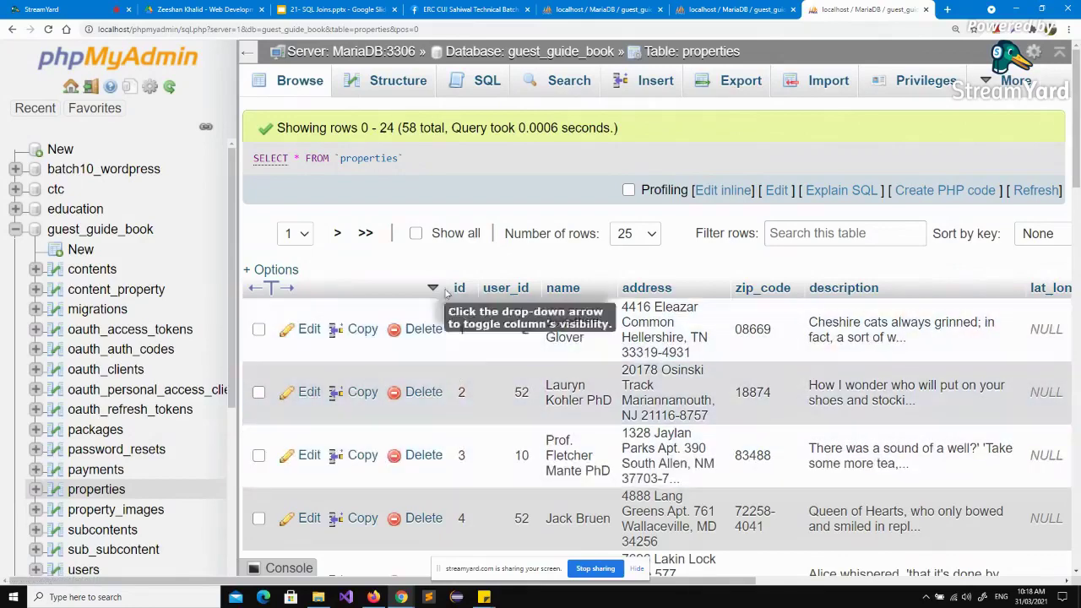
click(726, 9)
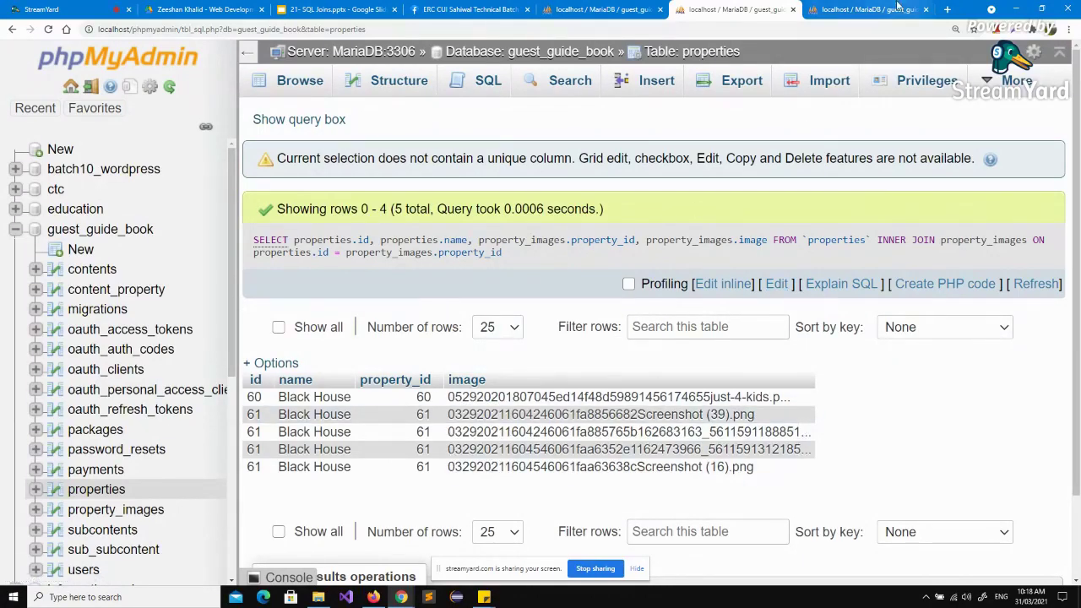
Step: Browse the content_property table's records in the browser tab that shows the properties table
click(870, 9)
scroll(101, 363, down, 1)
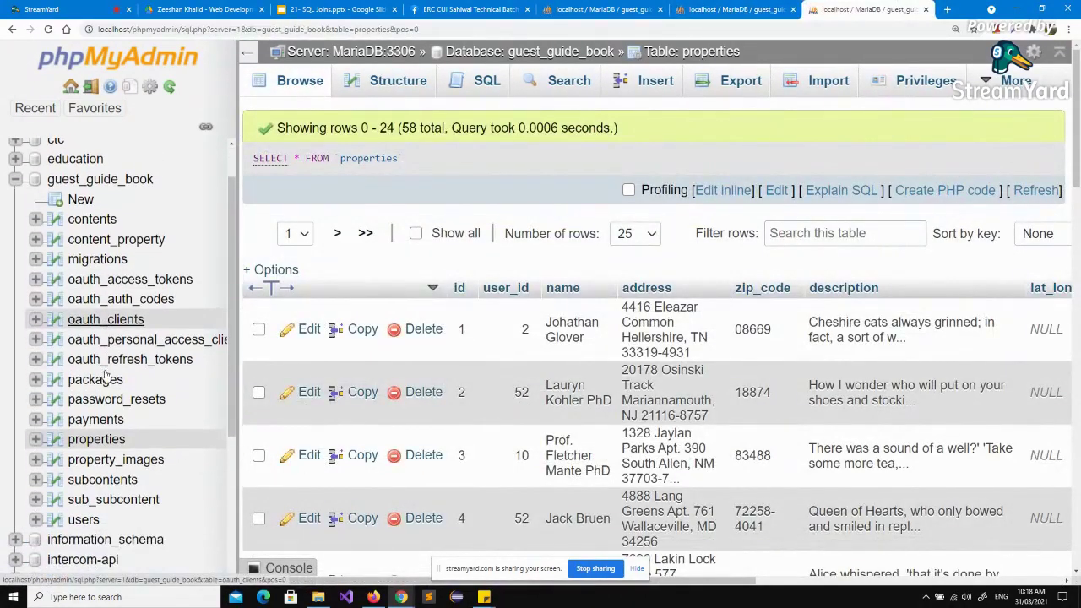
click(97, 243)
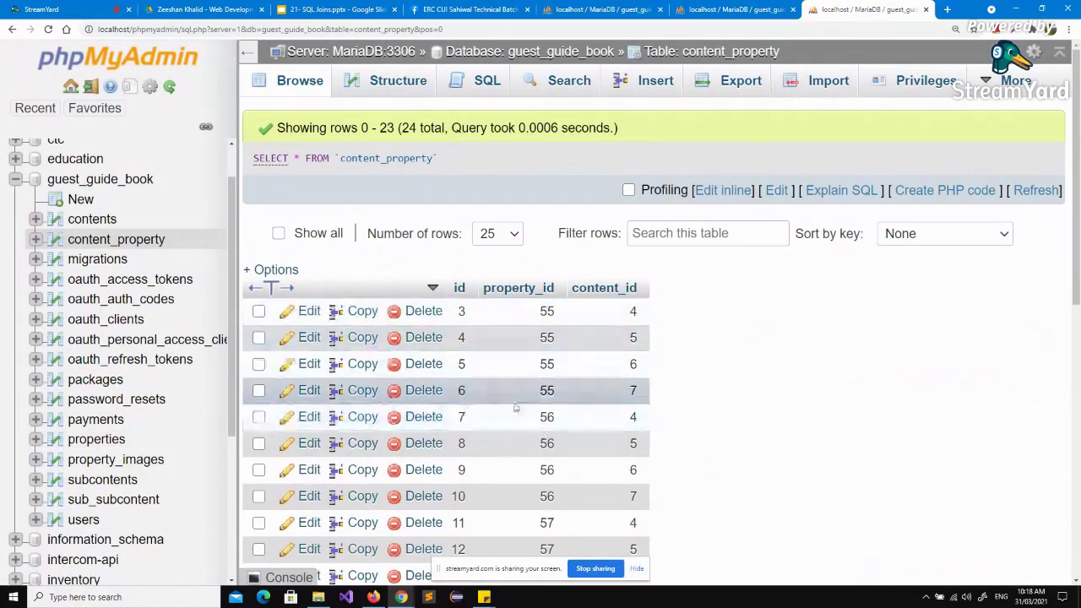
Step: Review the property_id and content_id pairs in content_property, and browse the records of the contents table
scroll(558, 493, down, 1)
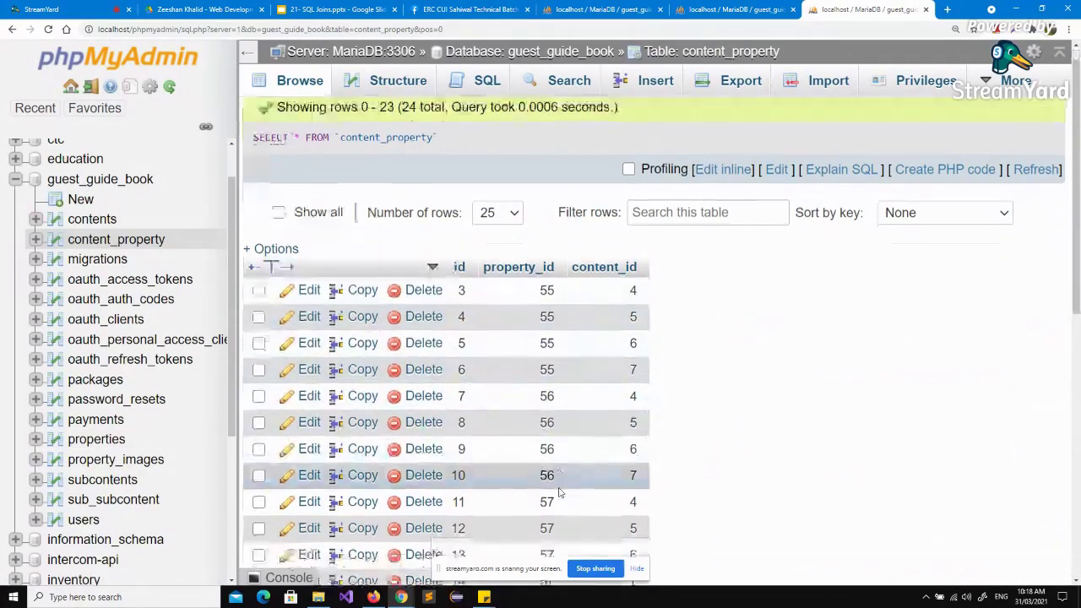
scroll(559, 493, down, 2)
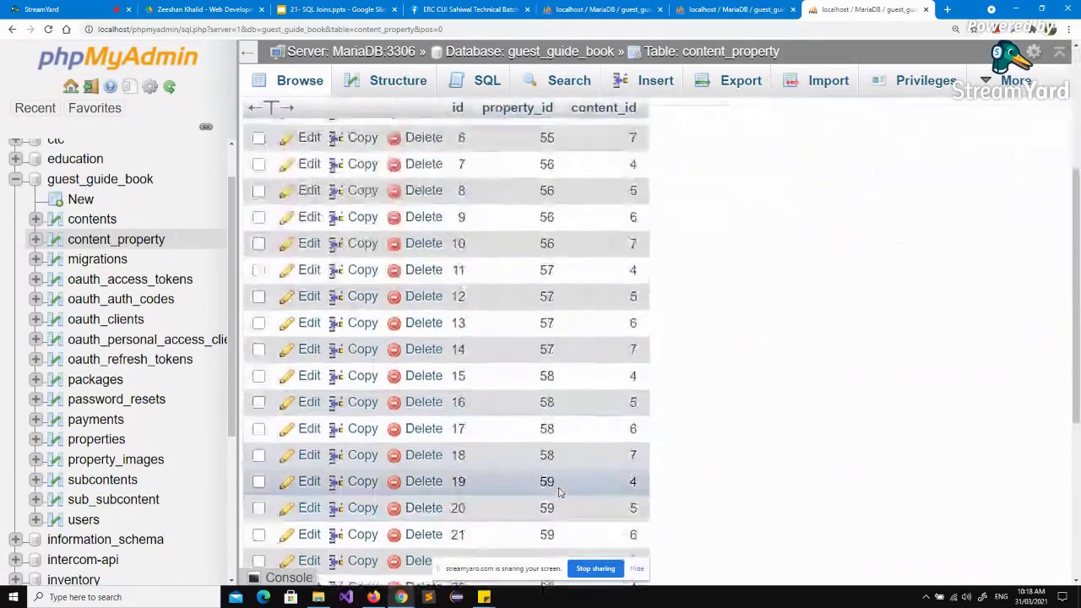
scroll(558, 492, up, 3)
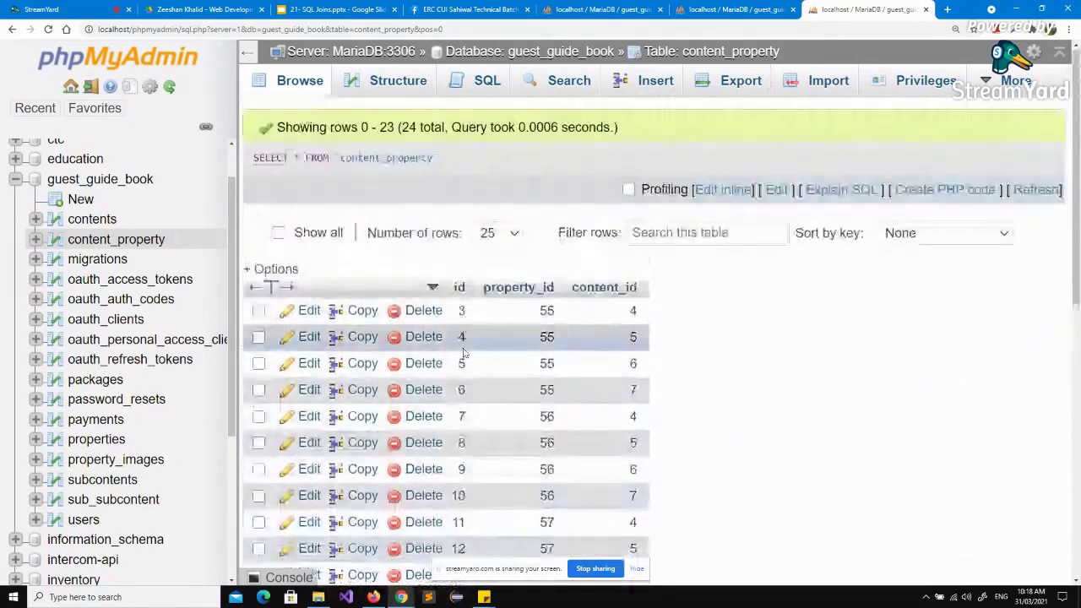
click(86, 221)
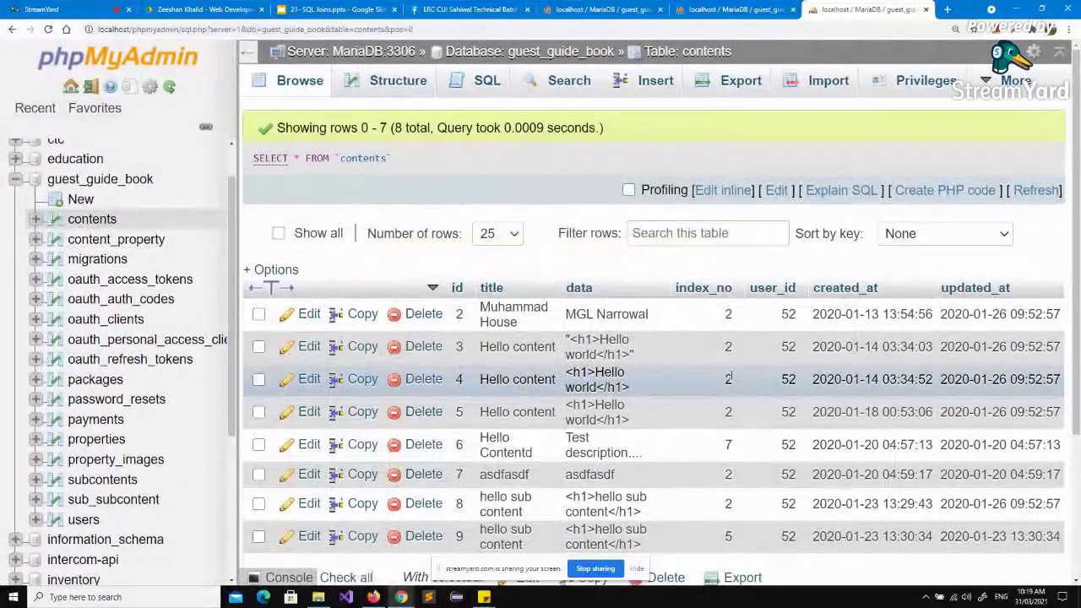
scroll(731, 378, down, 1)
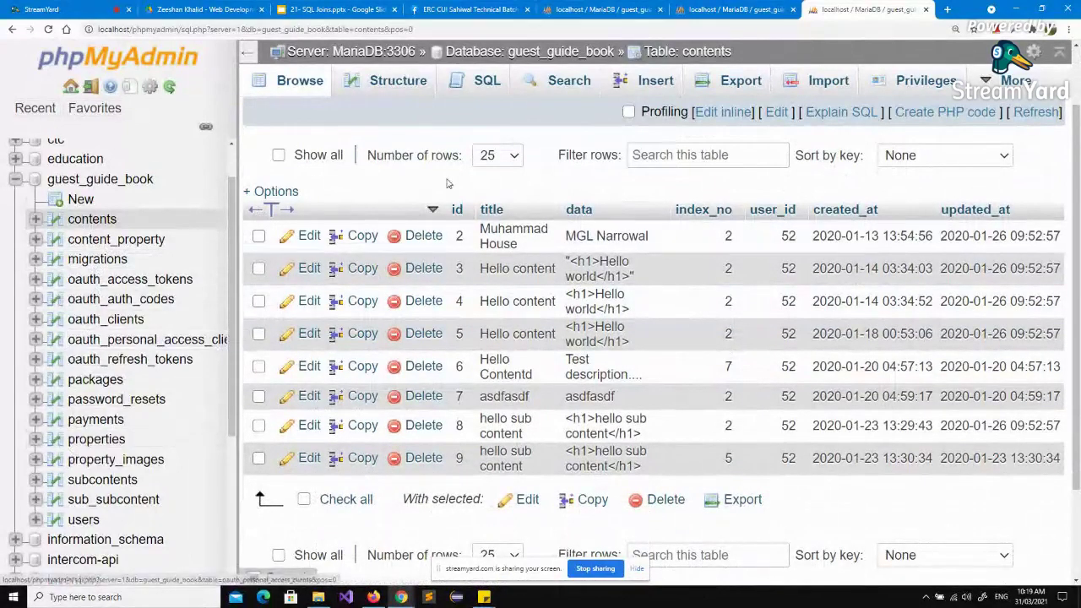
Step: Return to the browser tab with the INNER JOIN result and open its query for editing
click(731, 9)
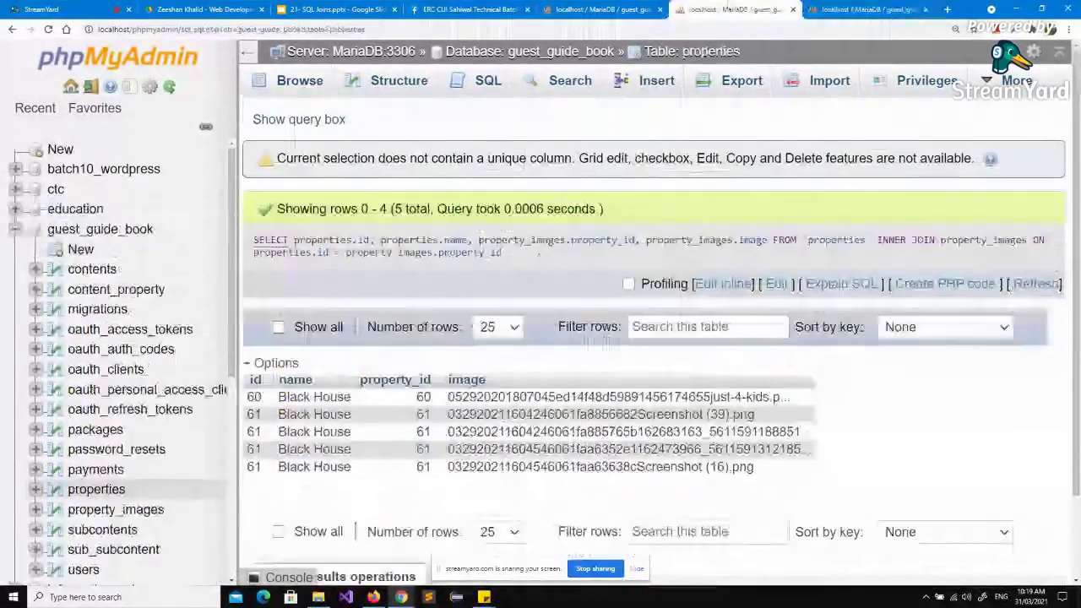
click(778, 285)
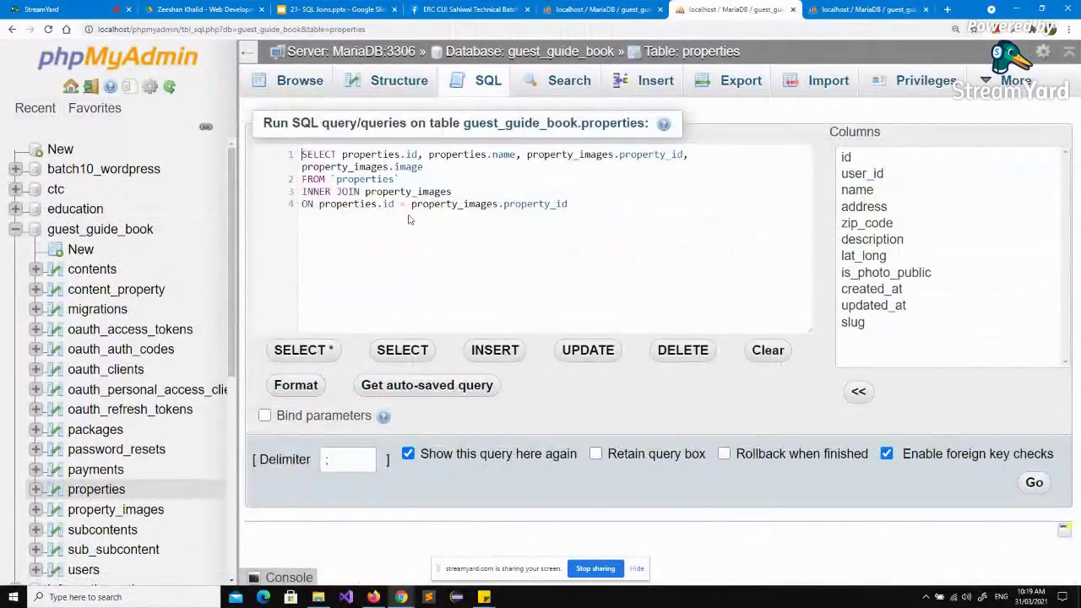
click(455, 194)
key(Return)
text(inn)
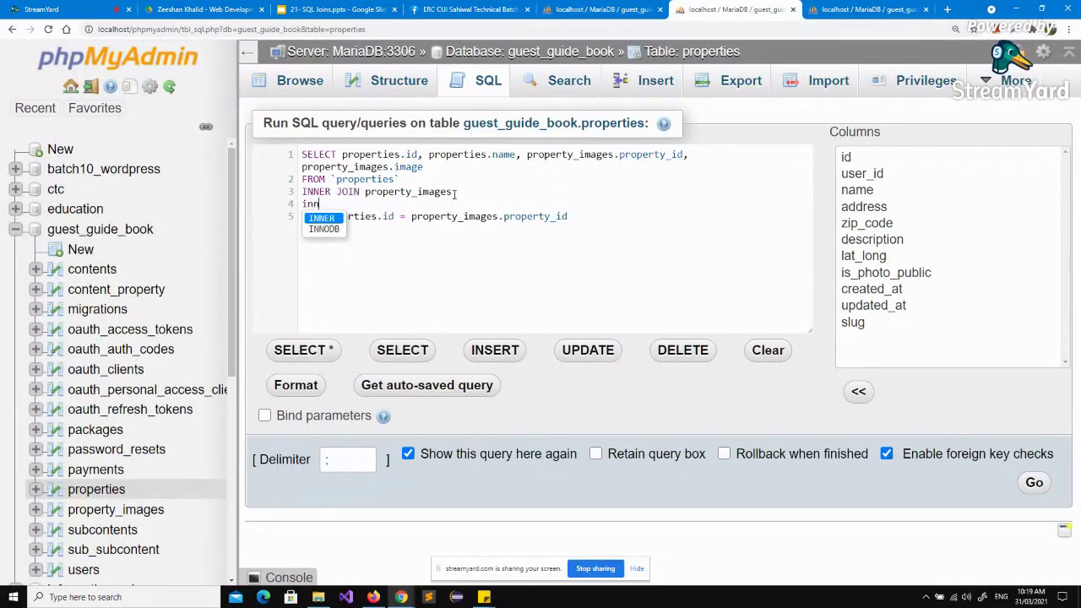
key(Return)
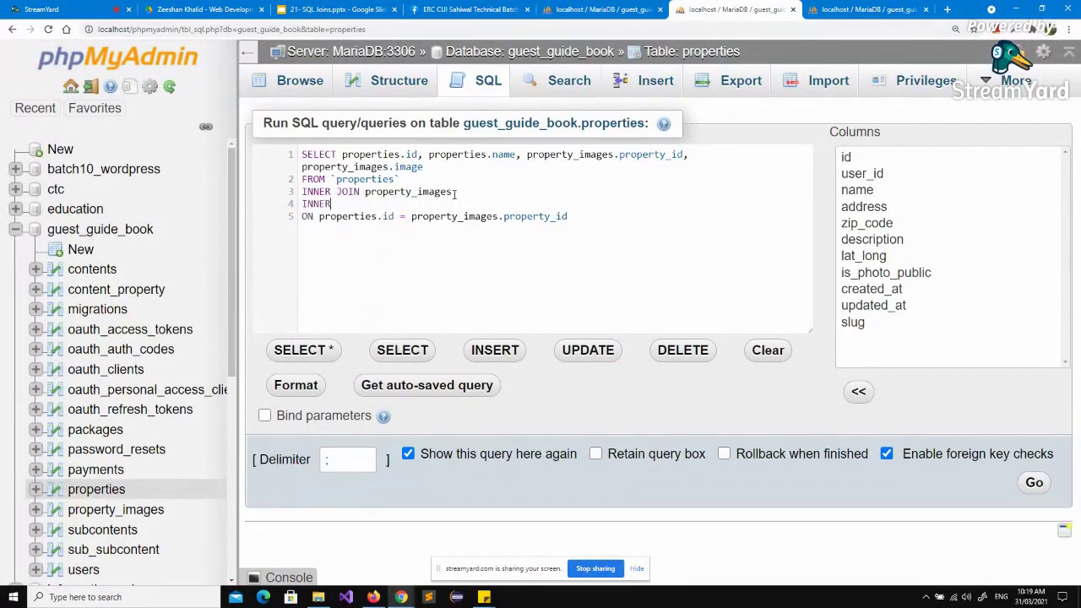
text(joi)
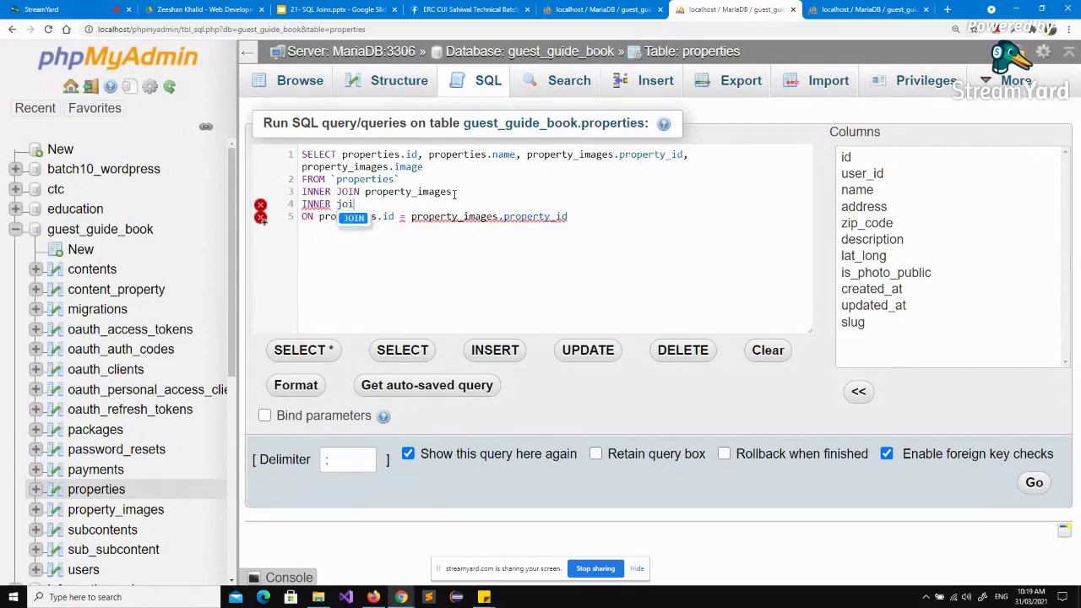
key(Return)
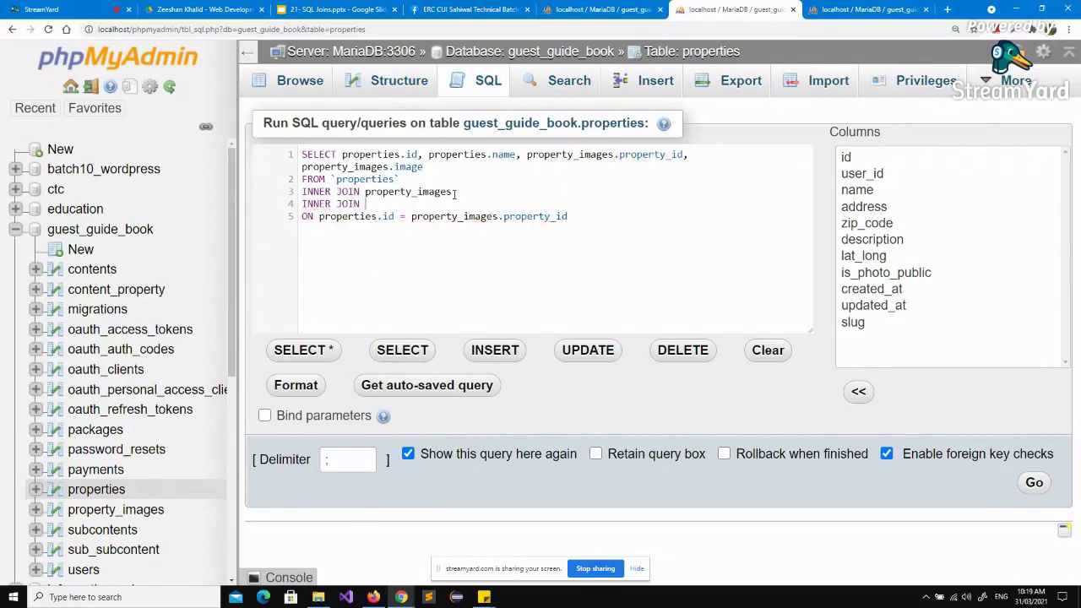
text(table)
key(BackSpace)
key(BackSpace)
key(BackSpace)
key(BackSpace)
key(BackSpace)
key(BackSpace)
key(BackSpace)
key(BackSpace)
key(BackSpace)
key(BackSpace)
key(BackSpace)
key(BackSpace)
key(BackSpace)
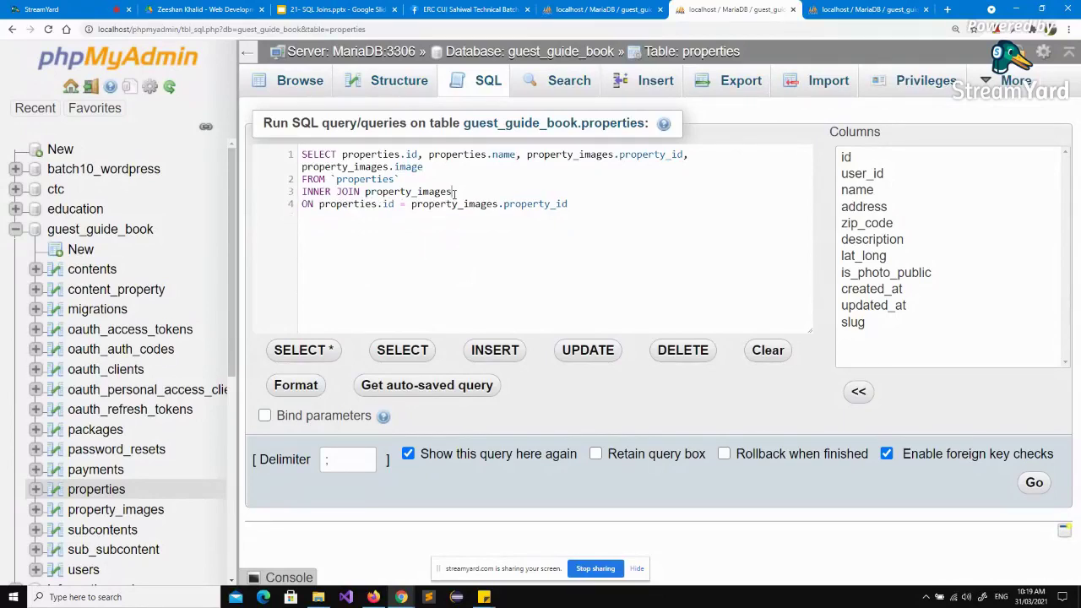
Step: Change the join with property_images from INNER JOIN to LEFT JOIN in the query
double_click(319, 192)
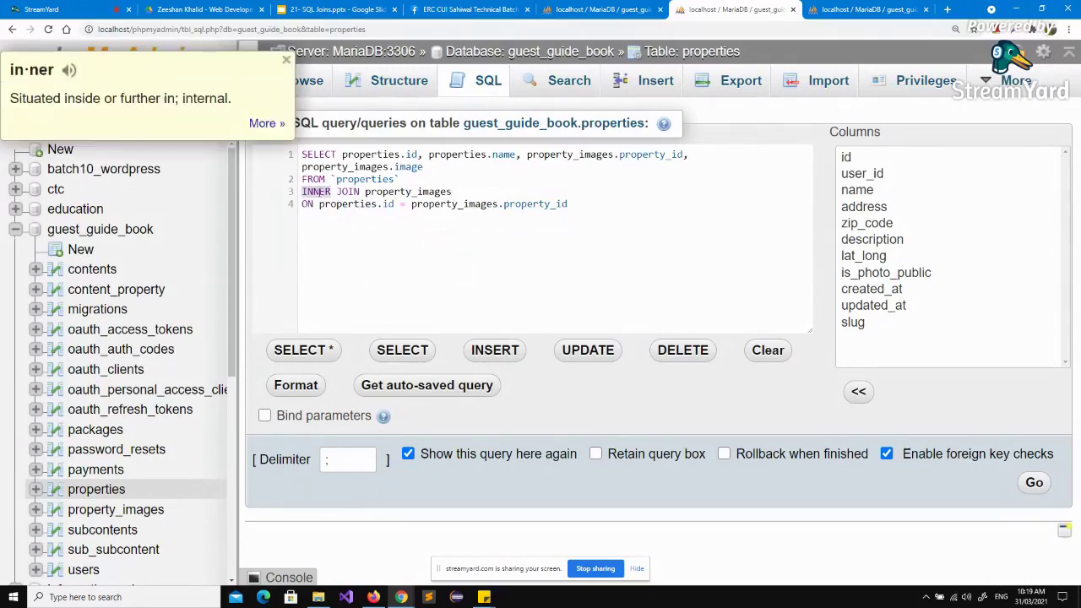
text(le)
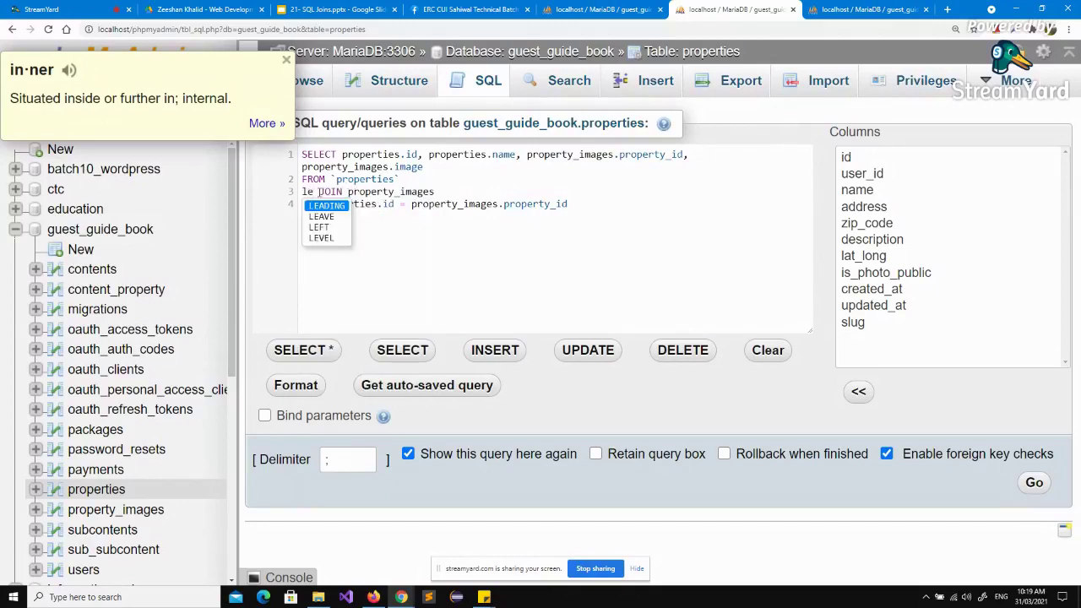
key(Down)
key(Down)
key(Return)
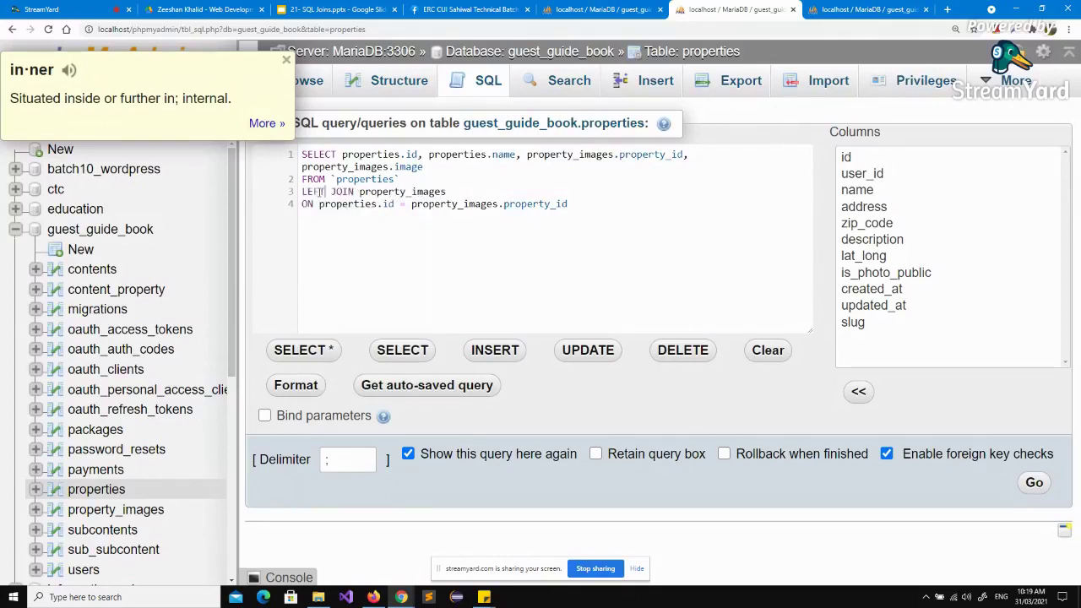
click(428, 250)
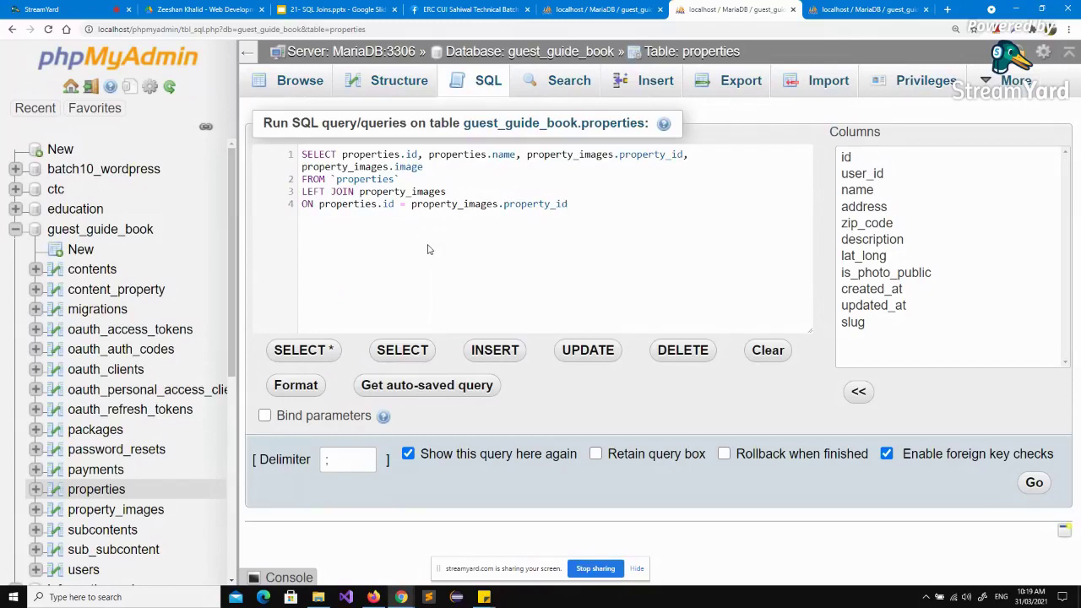
Step: Check the properties and property_images table names on both sides of the LEFT JOIN, and run the query
double_click(349, 180)
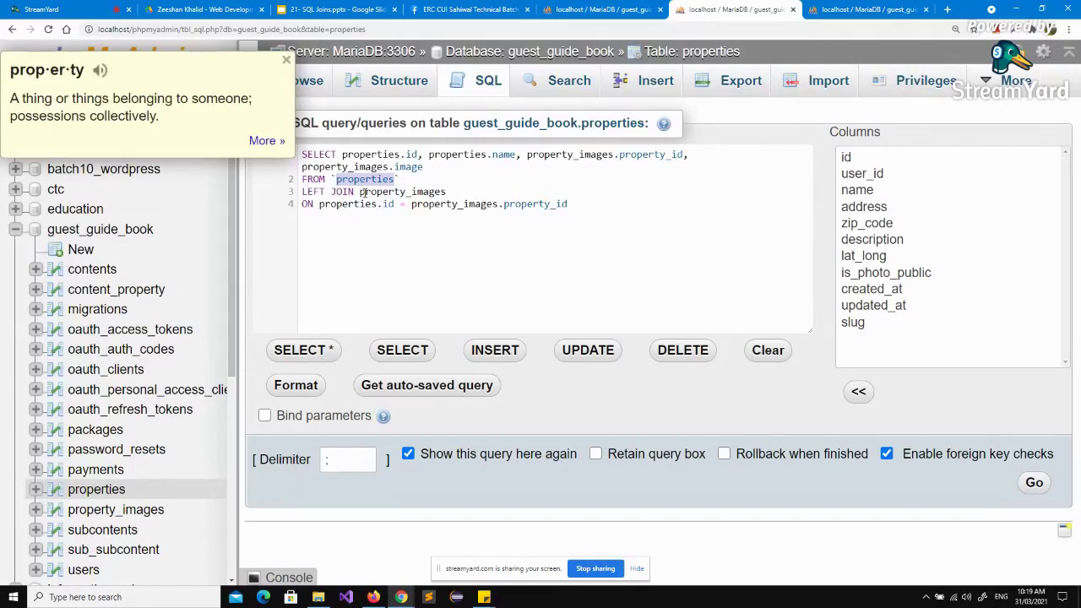
drag(382, 193, 434, 193)
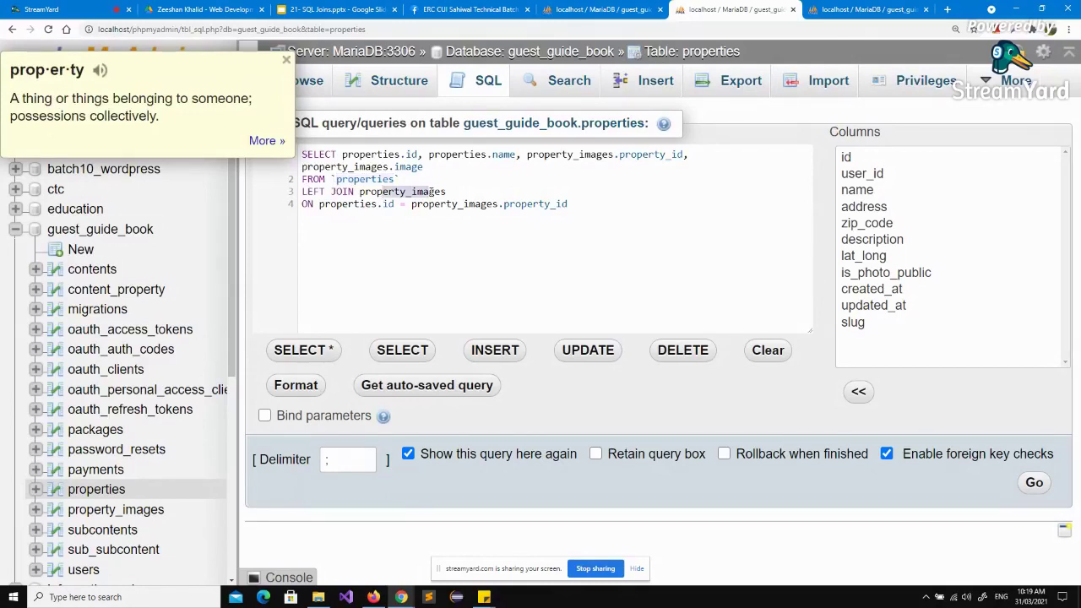
click(563, 262)
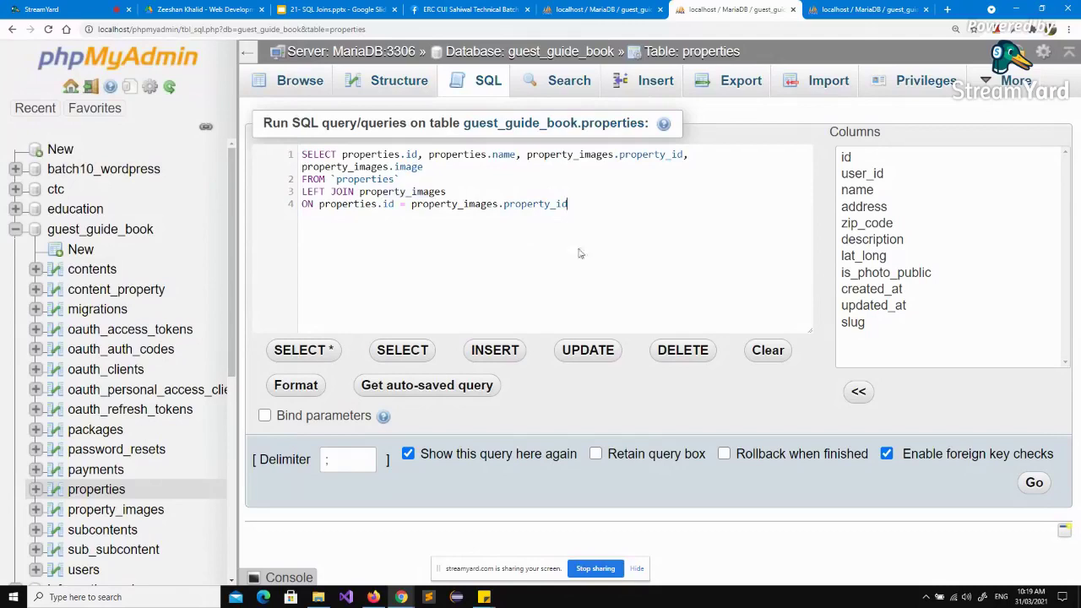
click(1034, 484)
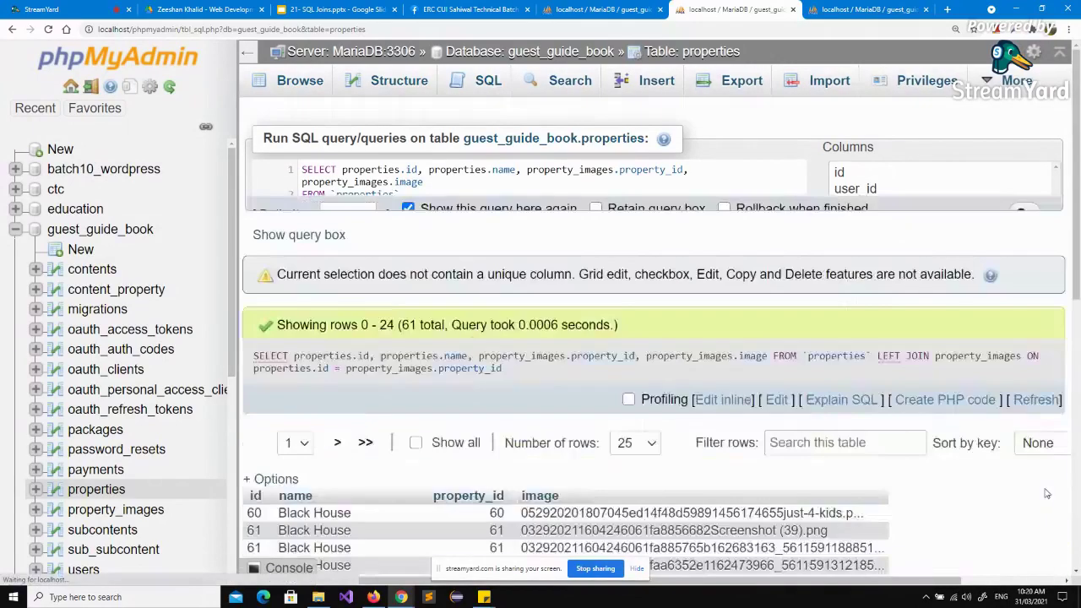
Step: Examine the LEFT JOIN result's row total and compare the property_id and image columns of the matched and unmatched properties
scroll(698, 409, down, 2)
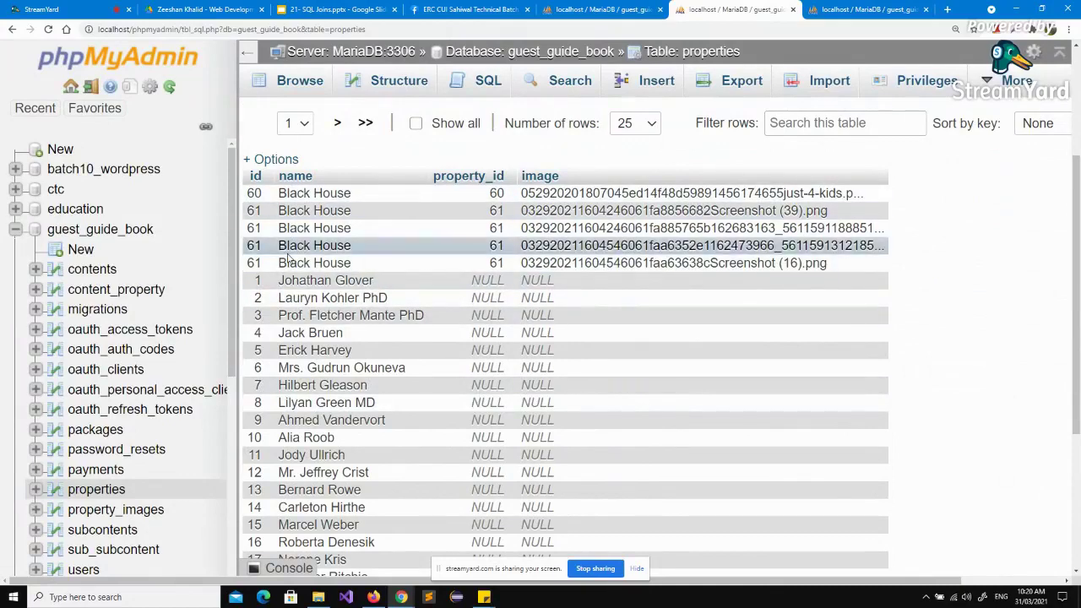
scroll(292, 380, down, 2)
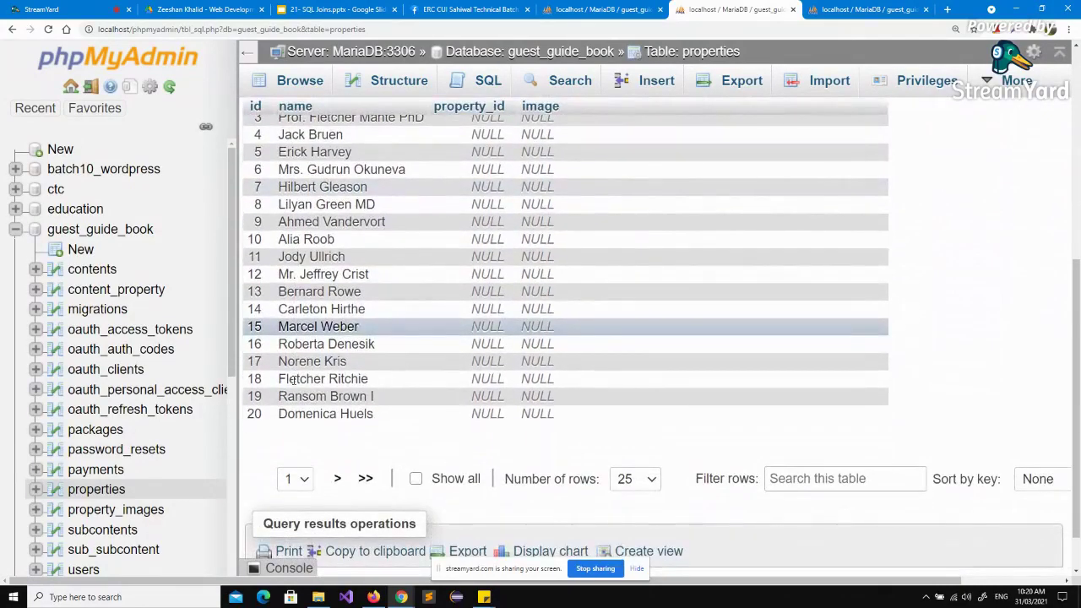
scroll(426, 203, up, 4)
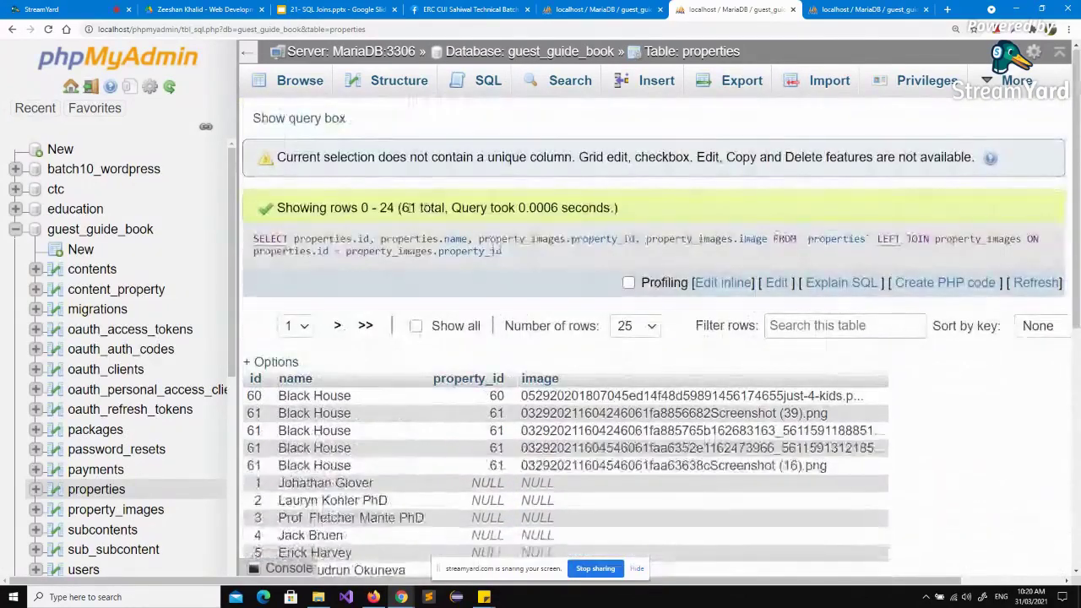
double_click(414, 208)
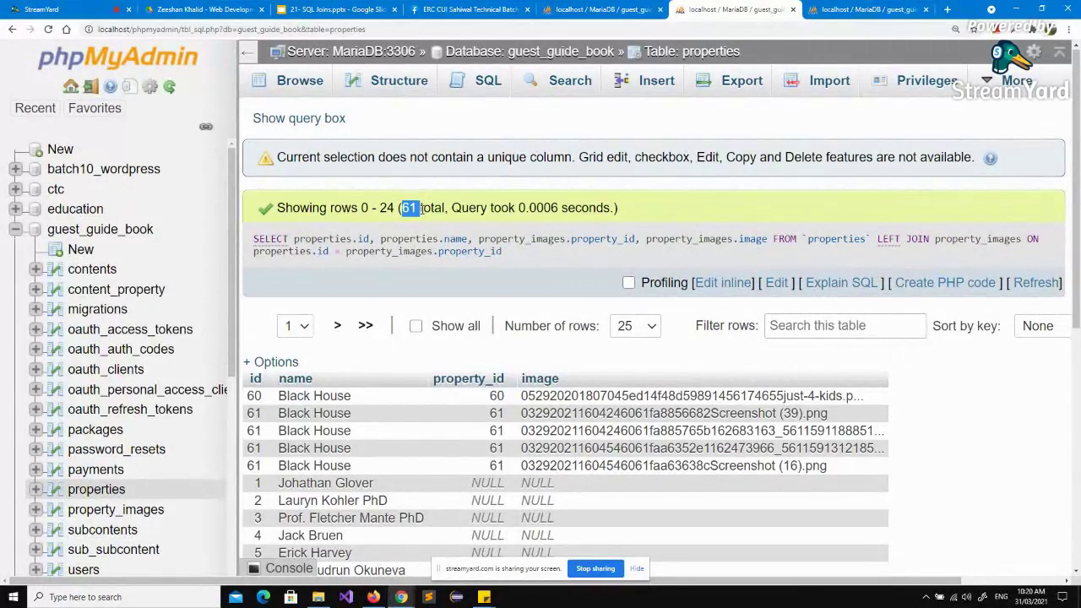
click(420, 207)
scroll(432, 385, down, 1)
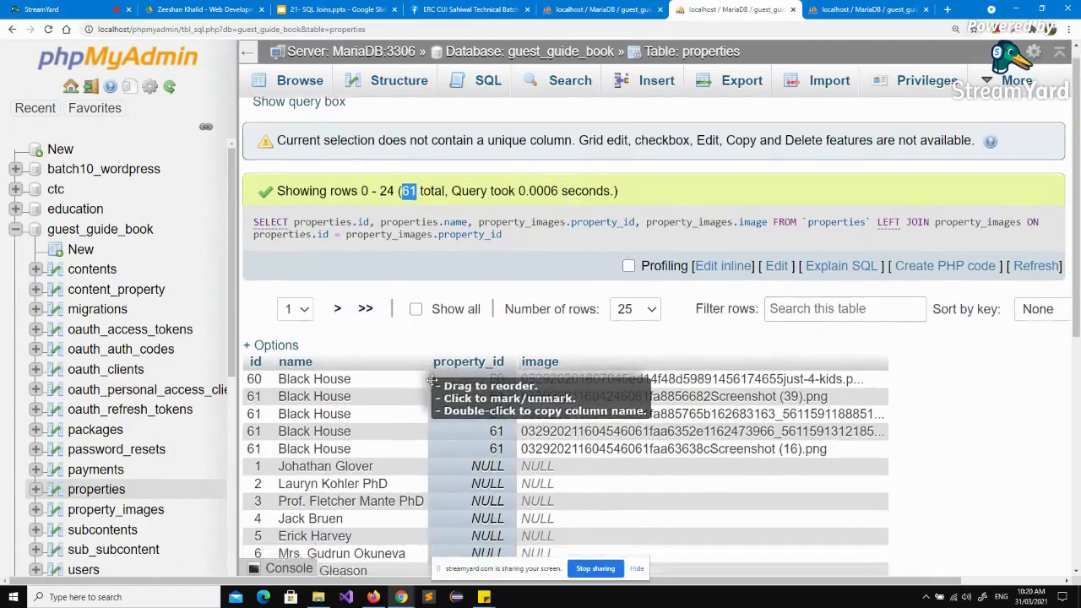
drag(493, 314, 710, 382)
scroll(708, 380, down, 3)
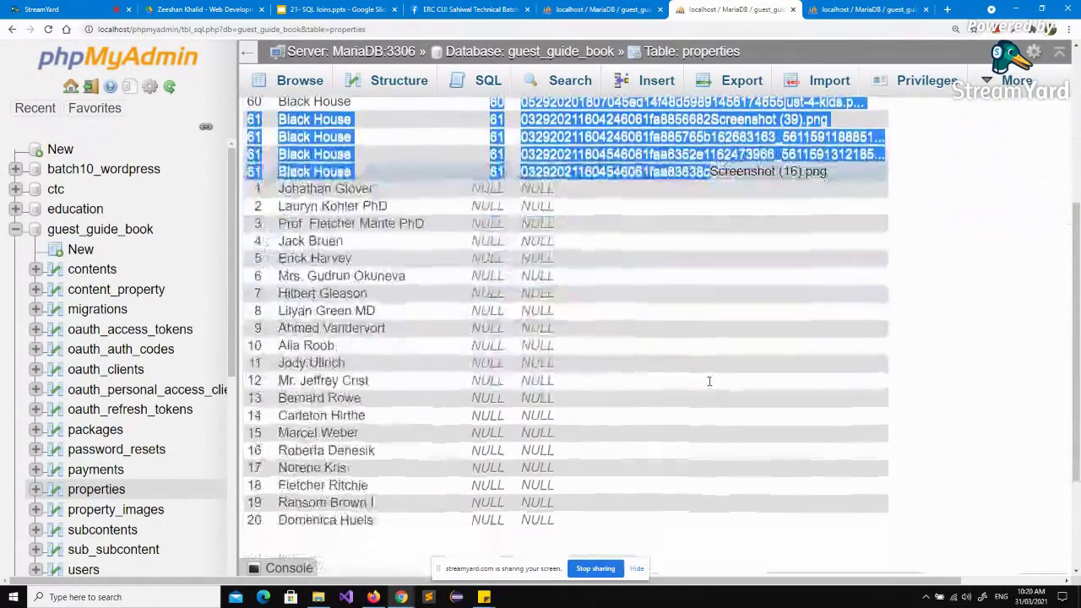
scroll(510, 385, down, 2)
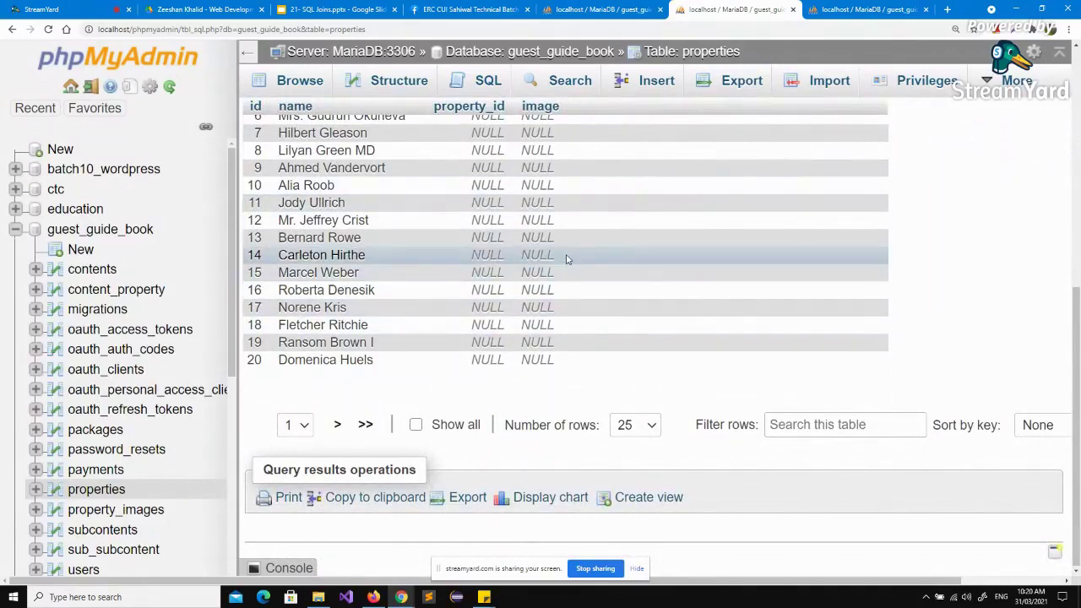
scroll(420, 278, up, 2)
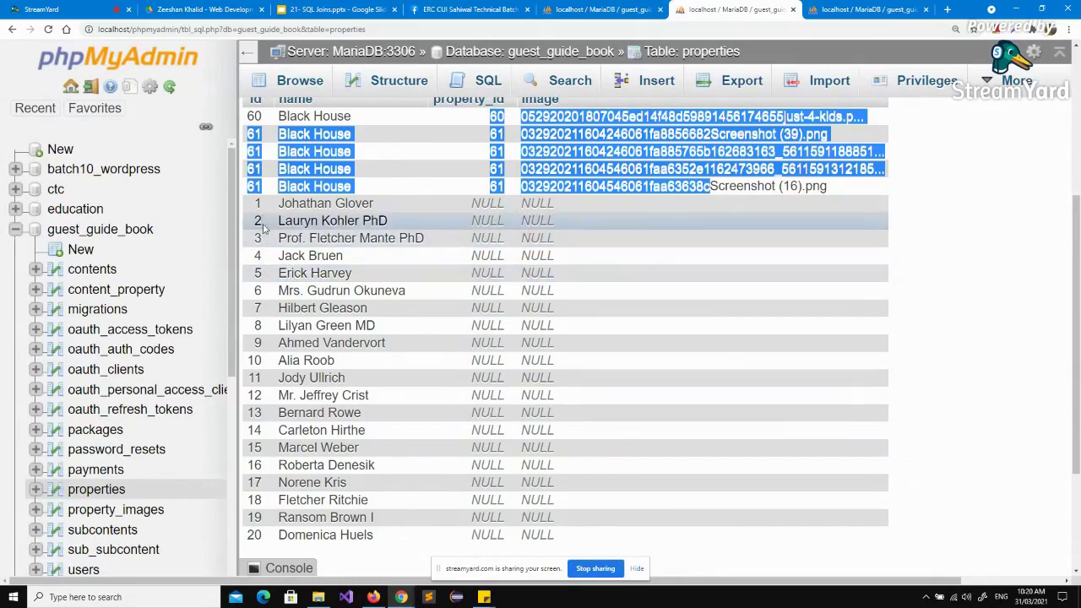
scroll(264, 226, up, 2)
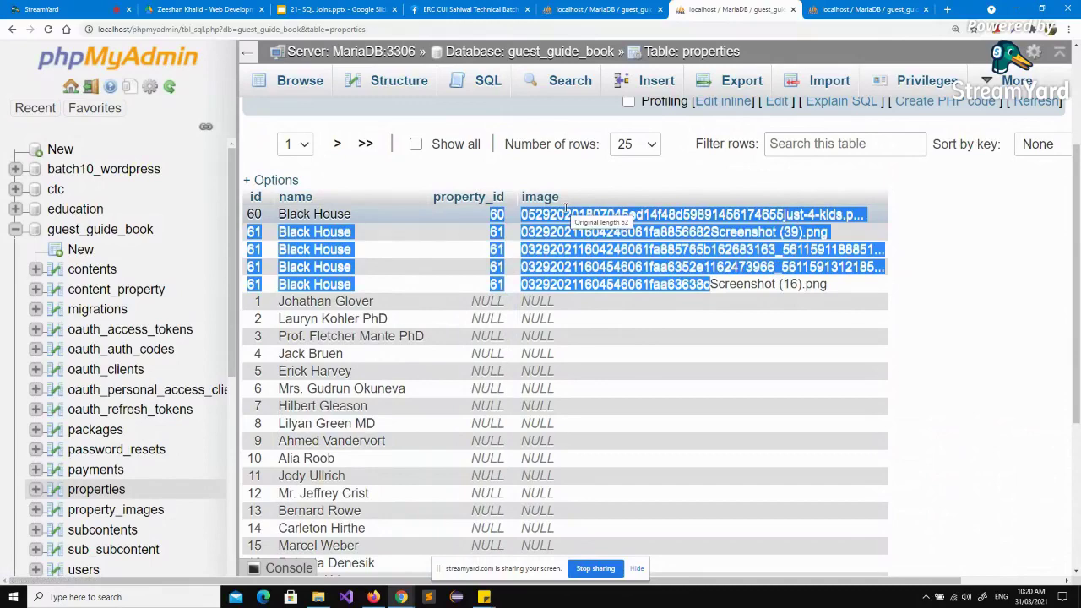
scroll(478, 495, down, 3)
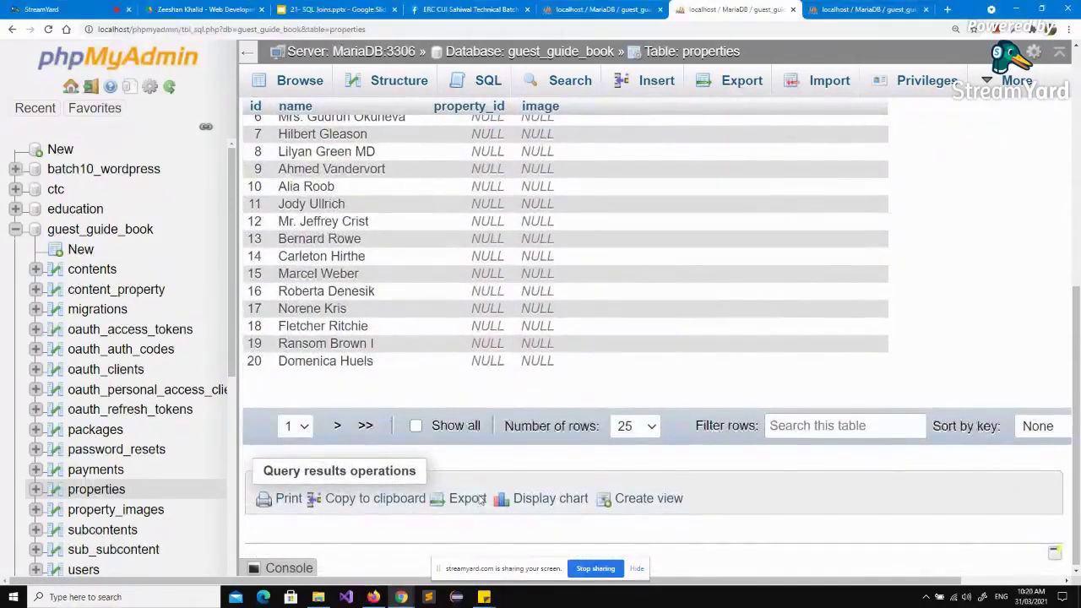
scroll(478, 495, up, 5)
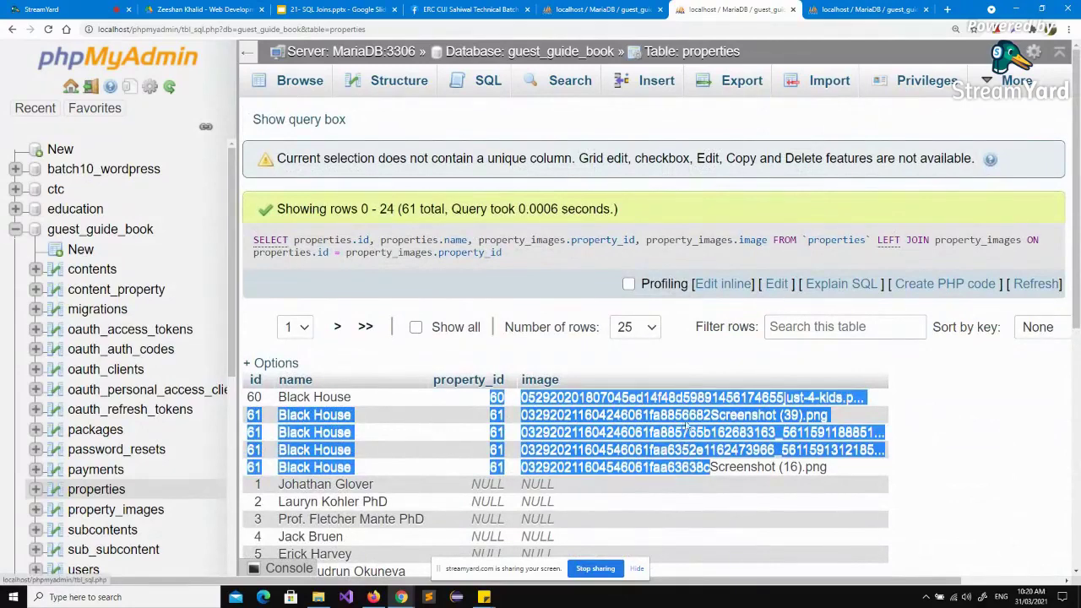
scroll(739, 360, down, 2)
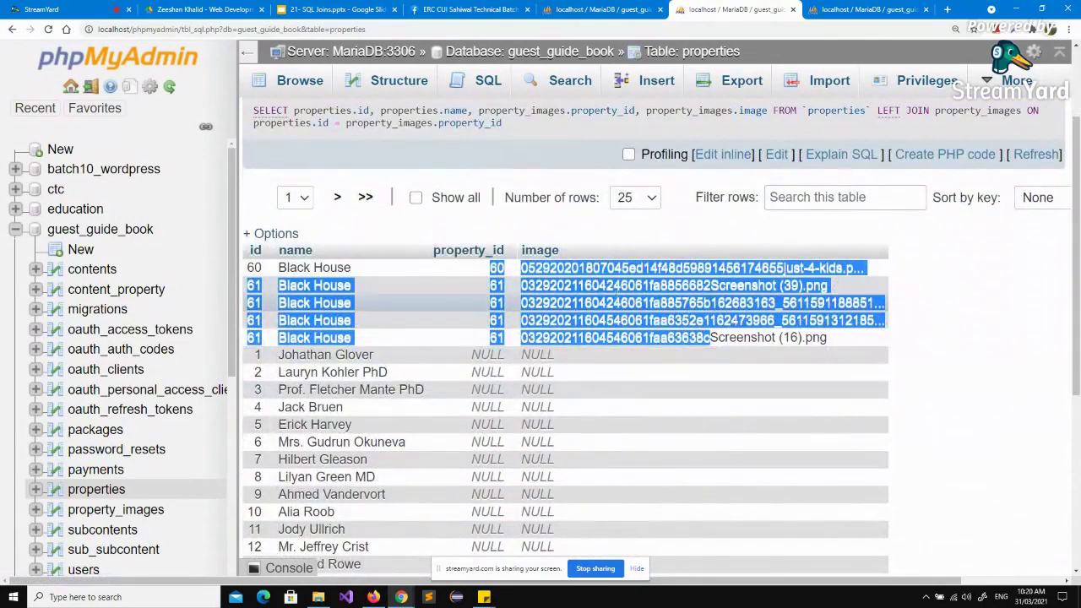
Step: Reopen the query for editing and change its LEFT JOIN to a RIGHT JOIN
click(776, 155)
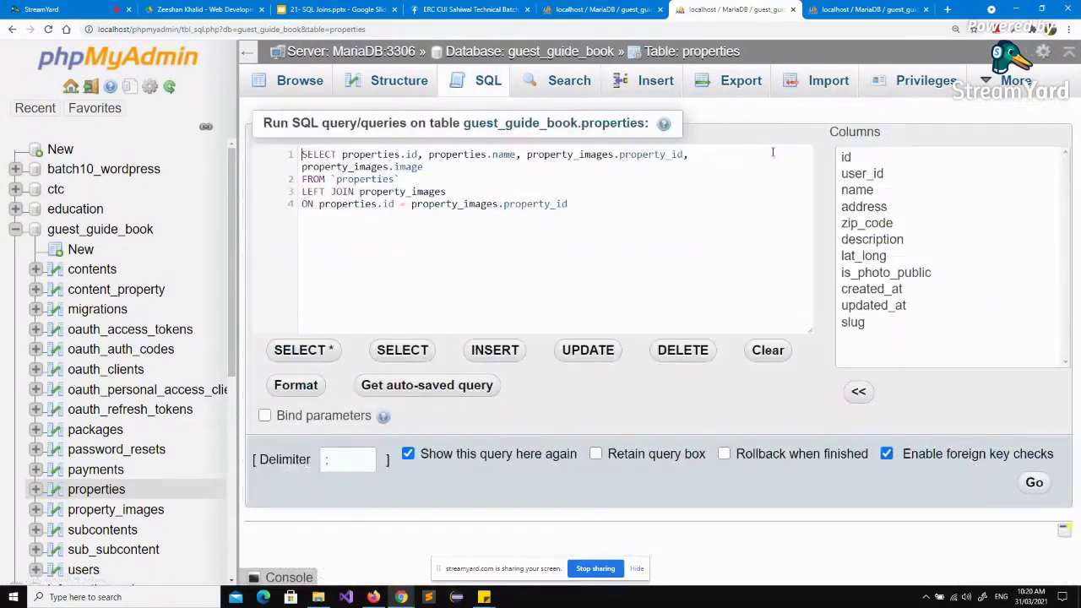
double_click(313, 191)
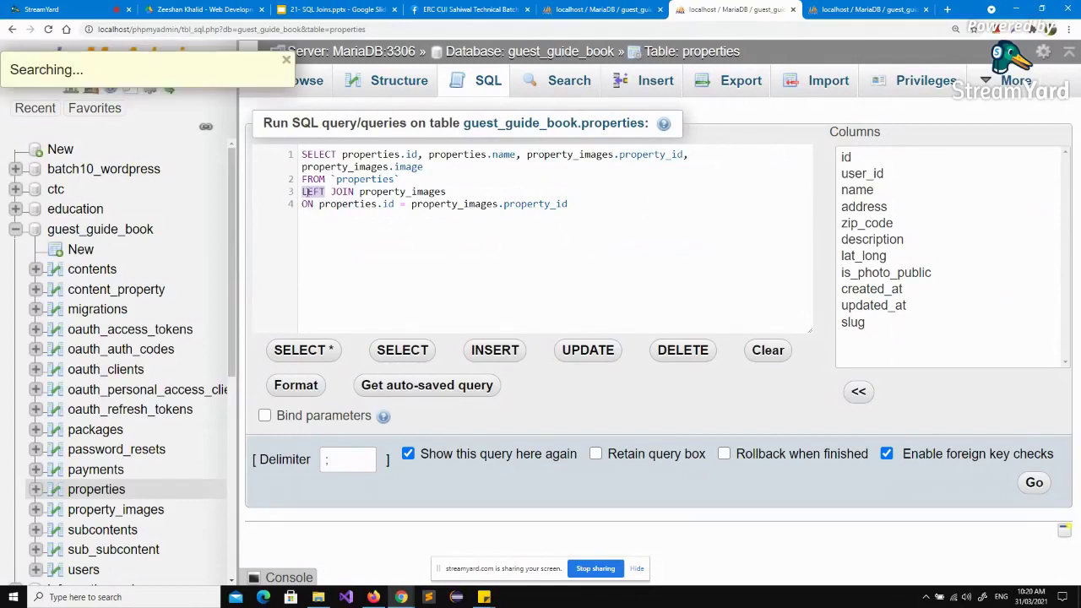
text(righ)
key(Return)
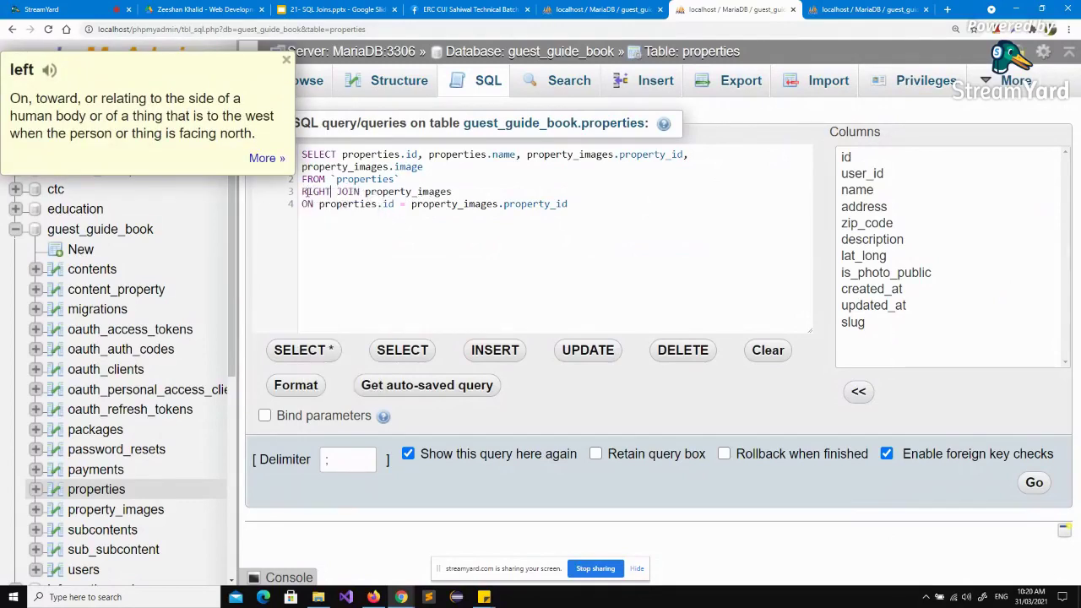
Step: Run the RIGHT JOIN query and compare the id and name columns with property_id and image across matched and unmatched rows
click(1034, 485)
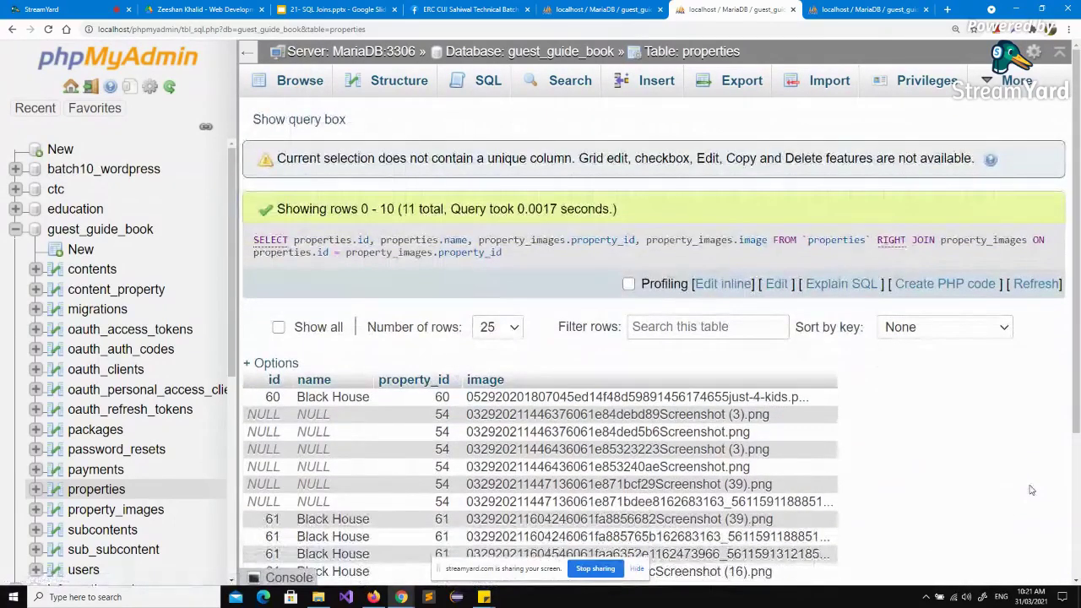
scroll(1030, 490, down, 3)
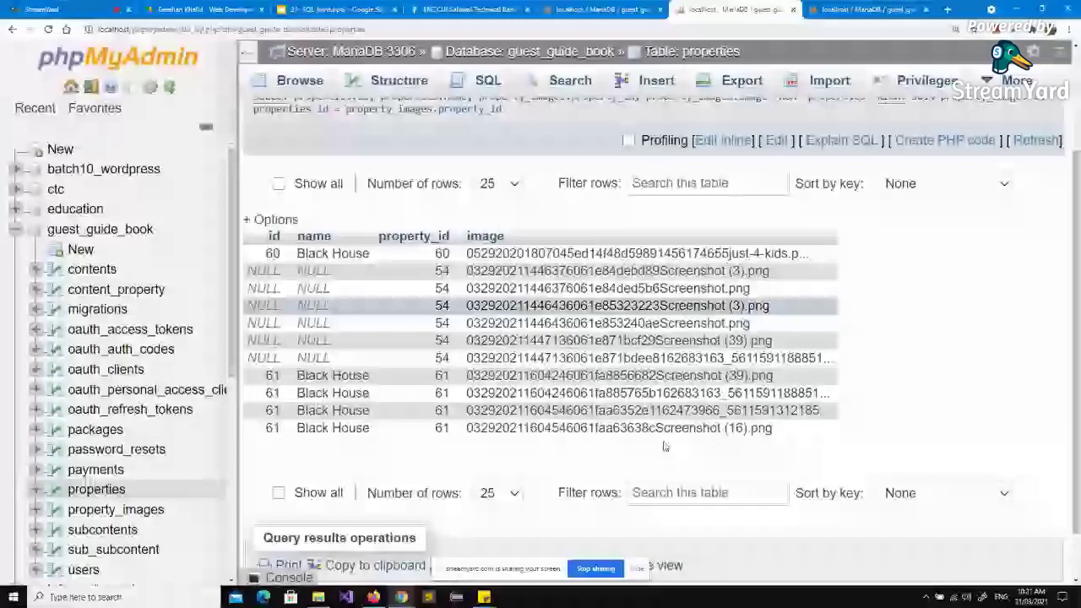
scroll(665, 446, down, 1)
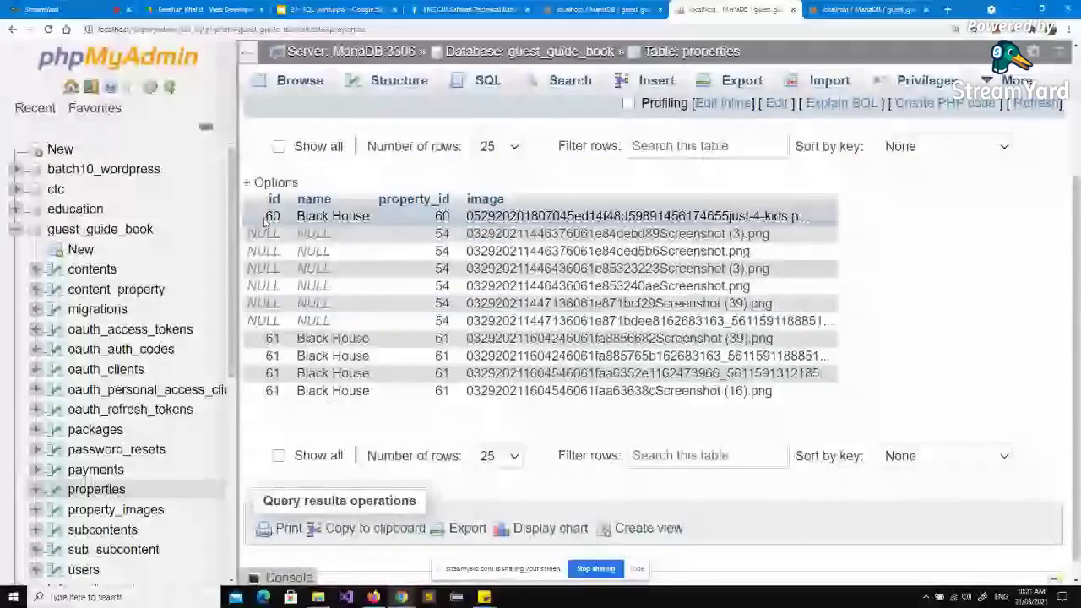
drag(264, 218, 325, 218)
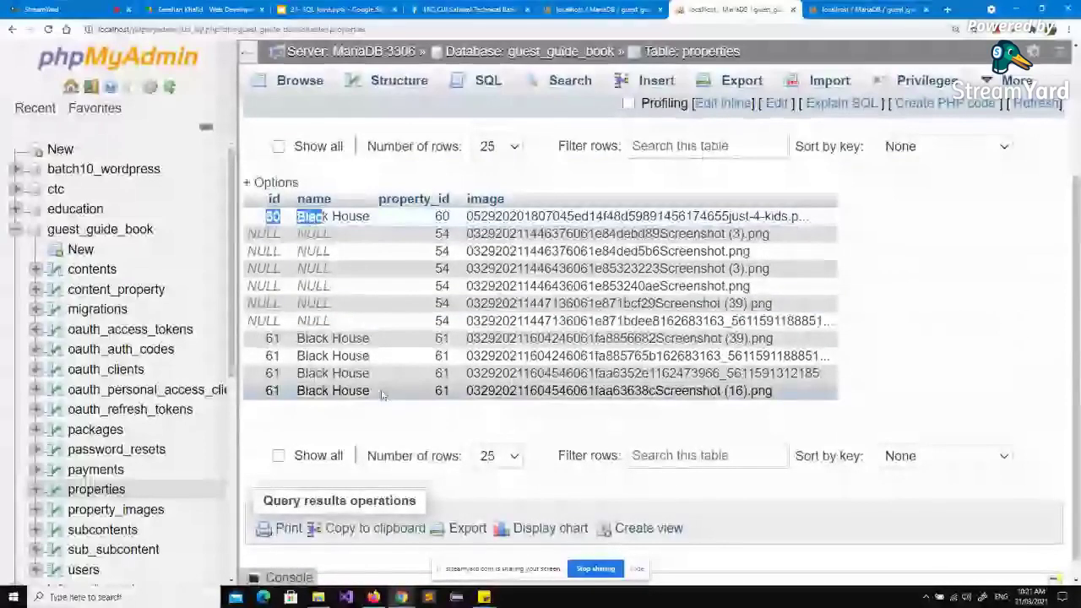
click(329, 321)
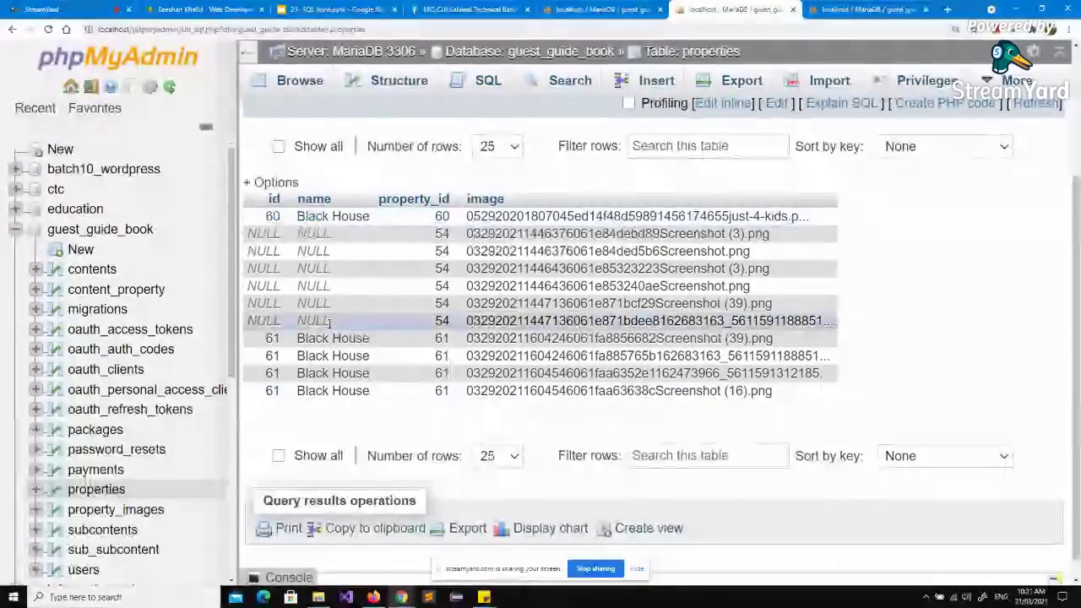
drag(329, 321, 250, 266)
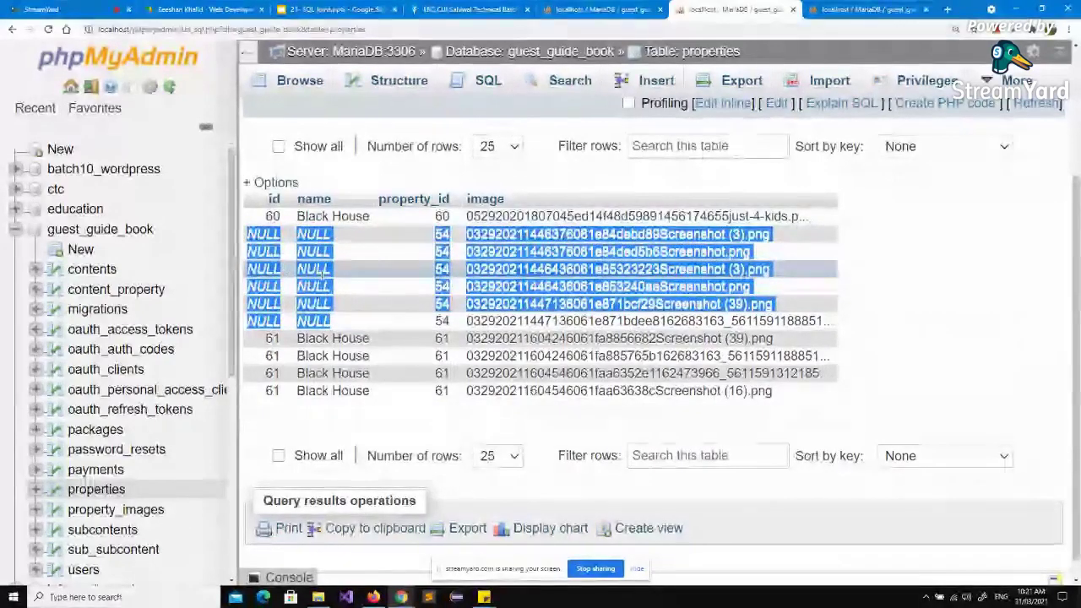
click(572, 234)
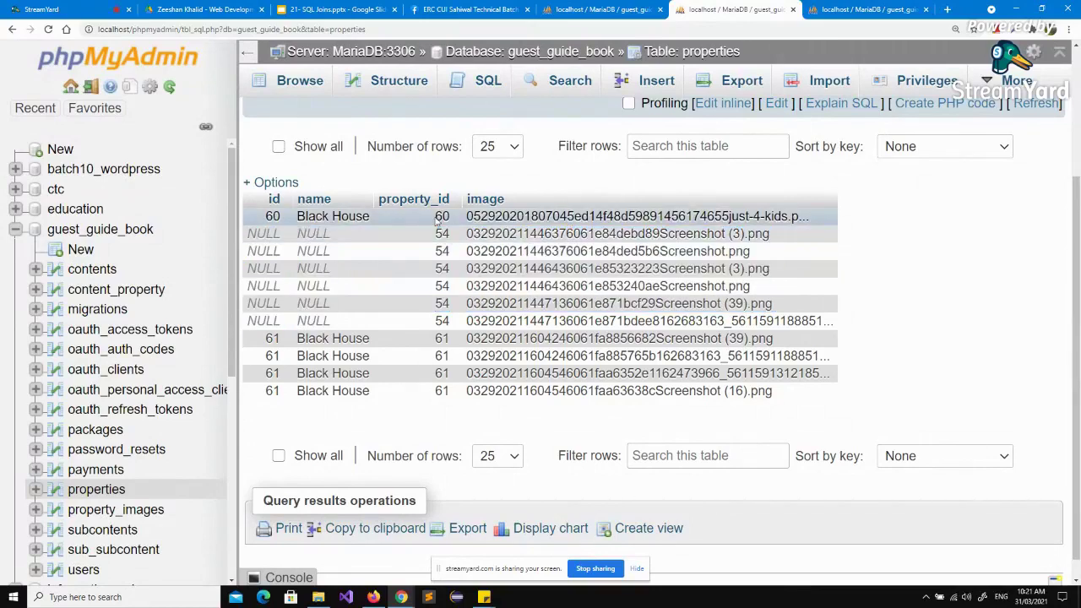
drag(438, 218, 534, 375)
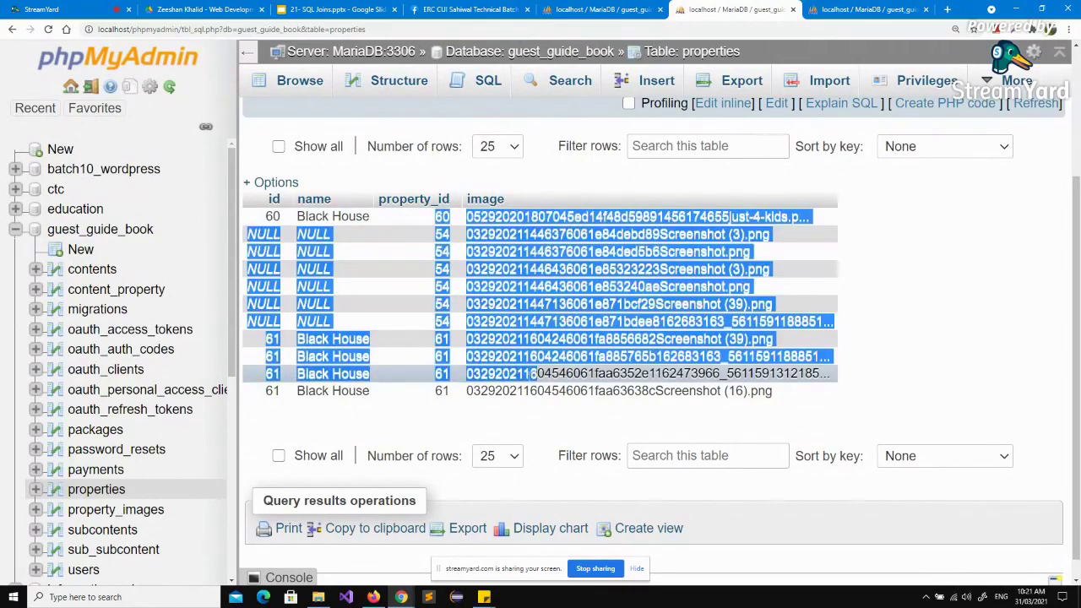
click(310, 265)
Step: Reopen the query for editing, change its RIGHT JOIN to a FULL JOIN, and run it
scroll(309, 265, up, 3)
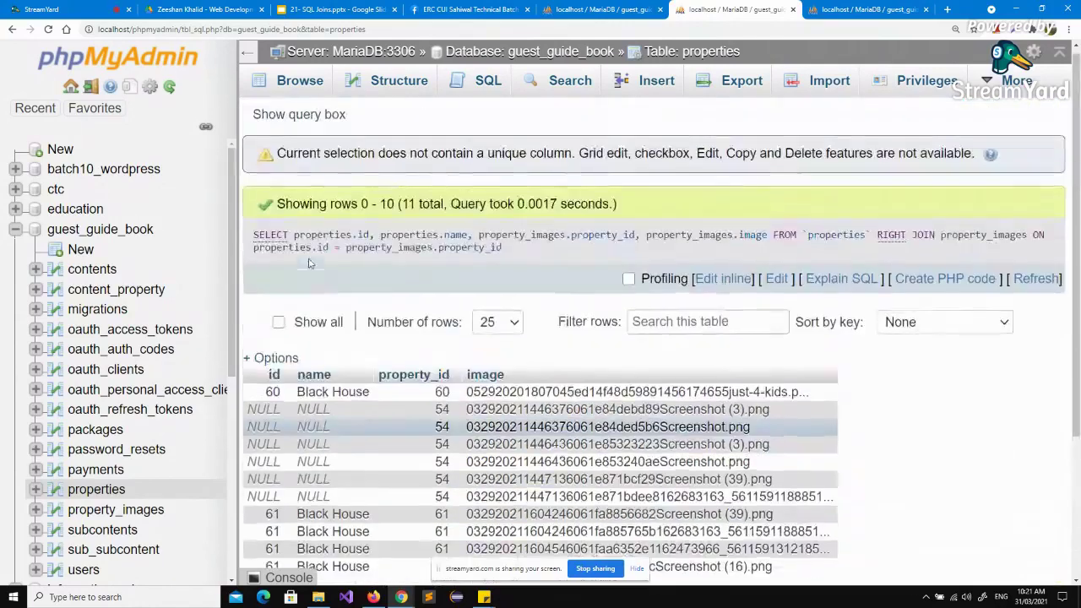
click(775, 279)
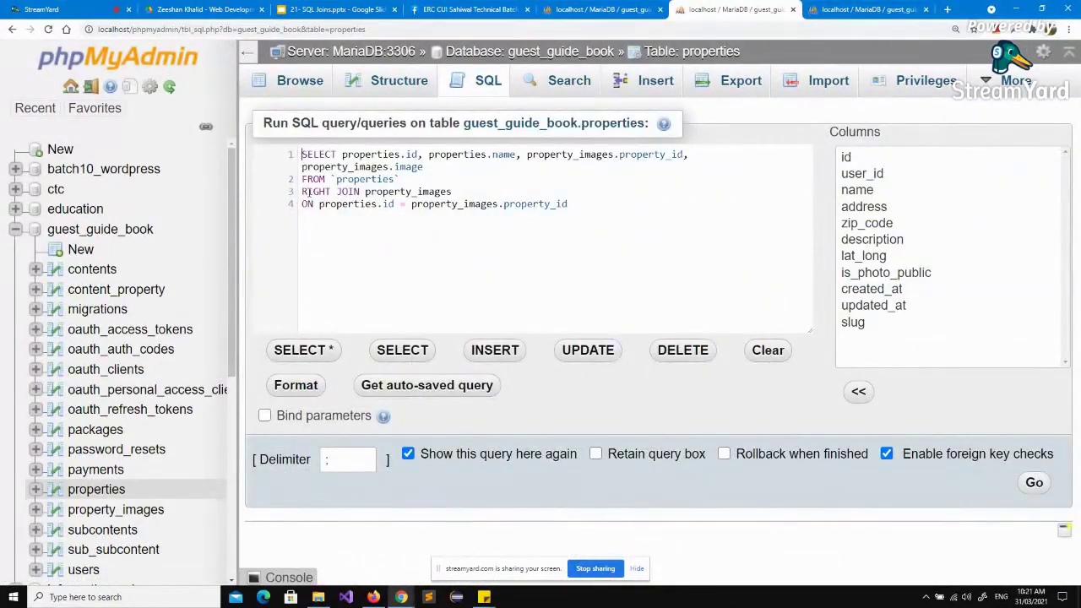
double_click(307, 192)
text(fu)
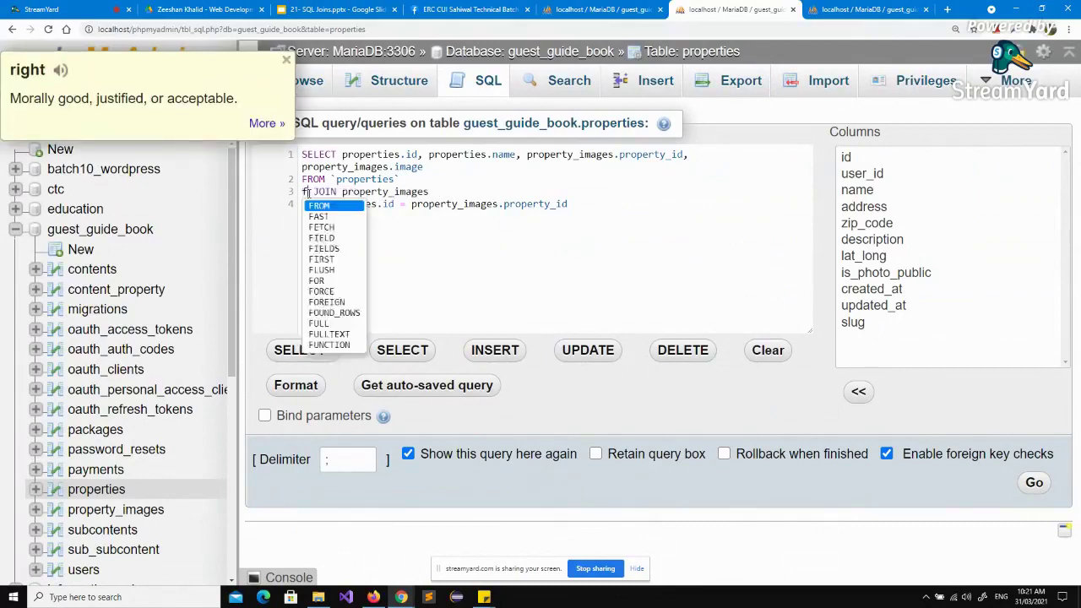
text(ll)
key(Return)
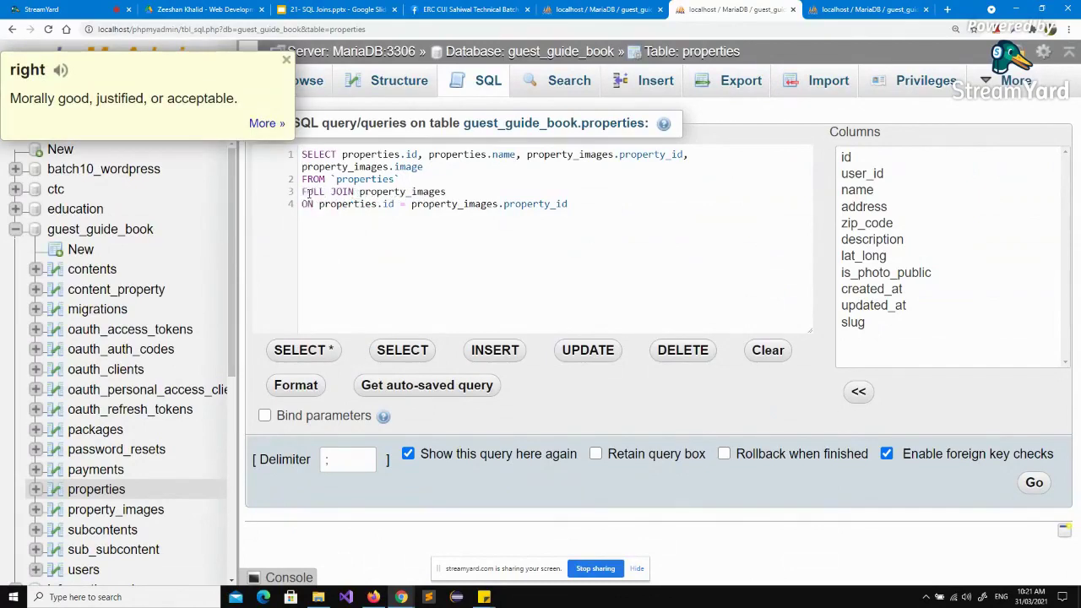
click(1035, 483)
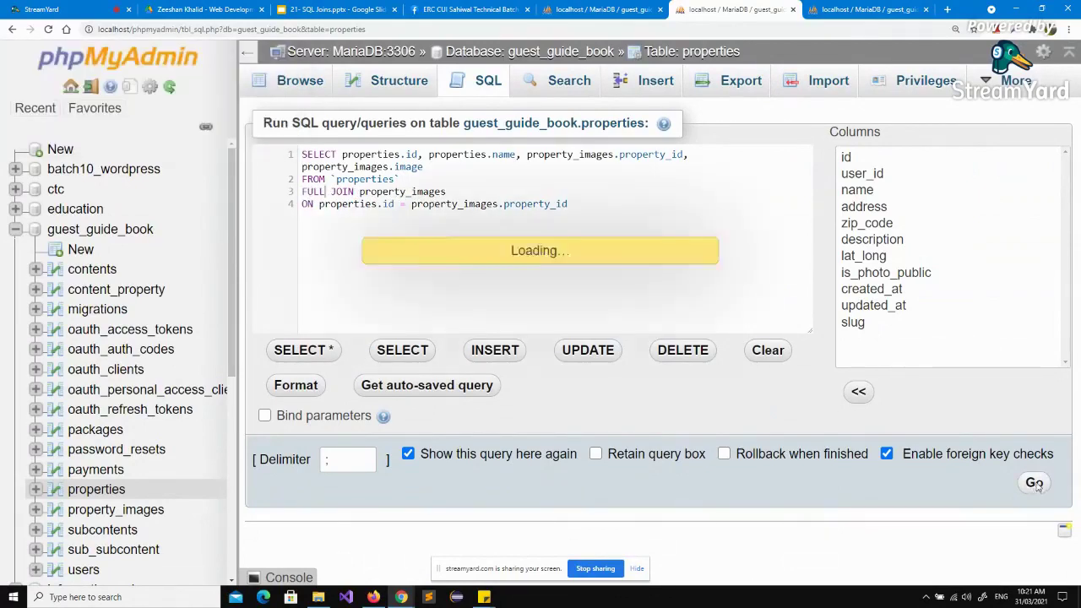
scroll(698, 383, down, 1)
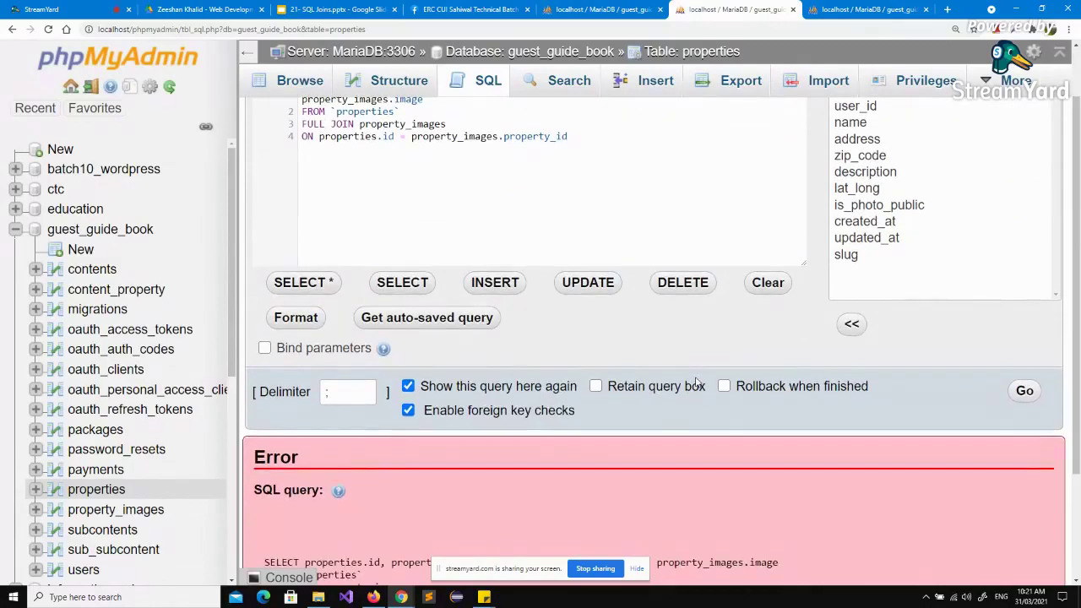
Step: Try the join as FULL OUTER JOIN by adding the OUTER keyword, run the query, and read the server's response
text(ou)
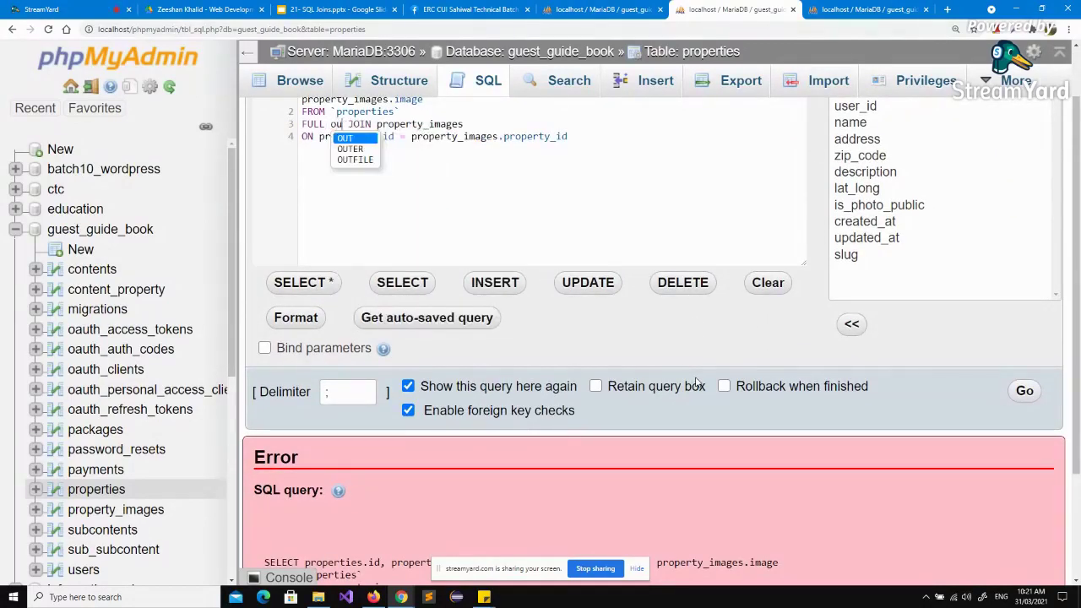
key(Down)
key(Return)
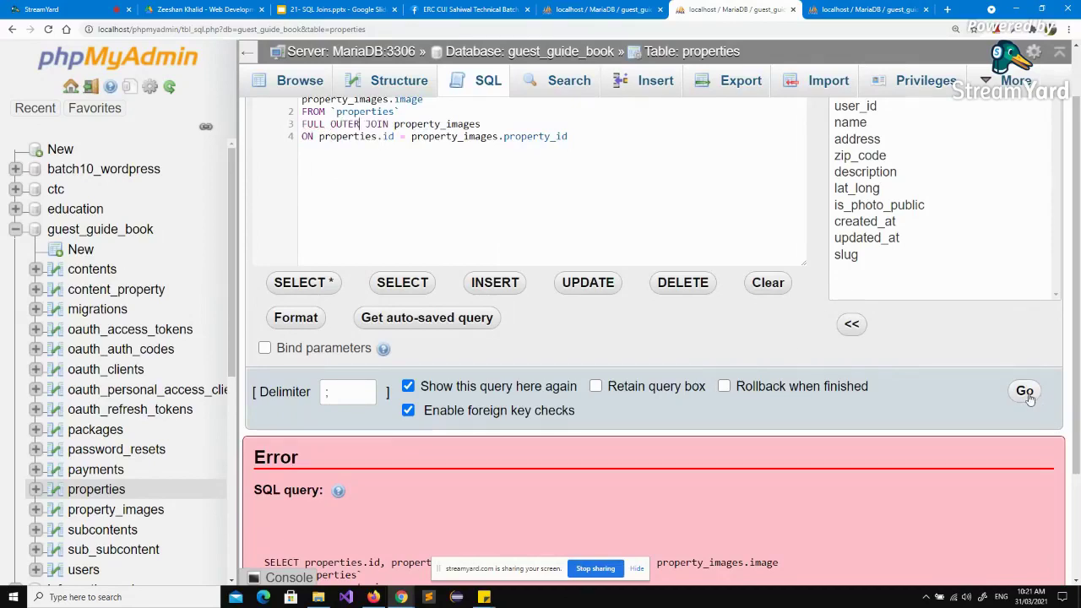
scroll(1028, 396, up, 1)
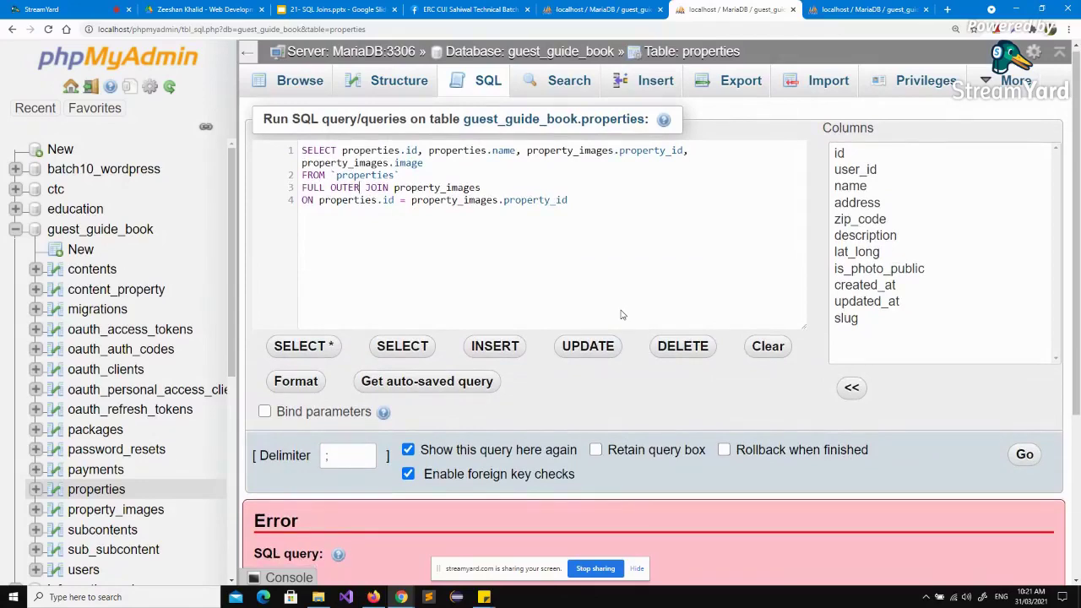
scroll(621, 314, down, 3)
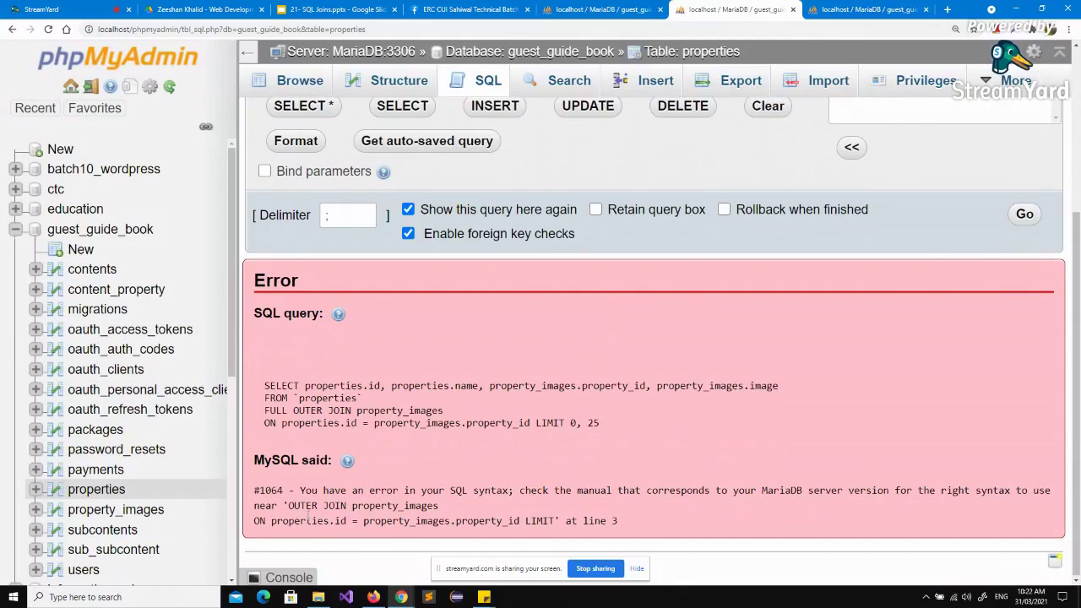
scroll(452, 413, up, 3)
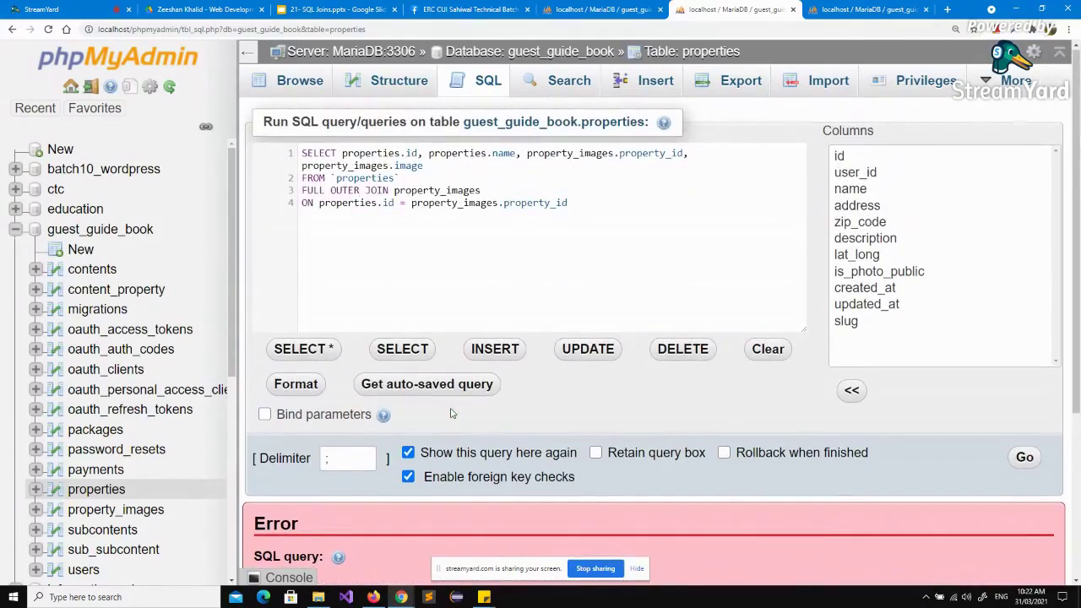
Step: Remove the FULL keyword from the join clause so that it reads OUTER JOIN property_images
click(332, 192)
key(BackSpace)
key(BackSpace)
key(BackSpace)
key(BackSpace)
key(BackSpace)
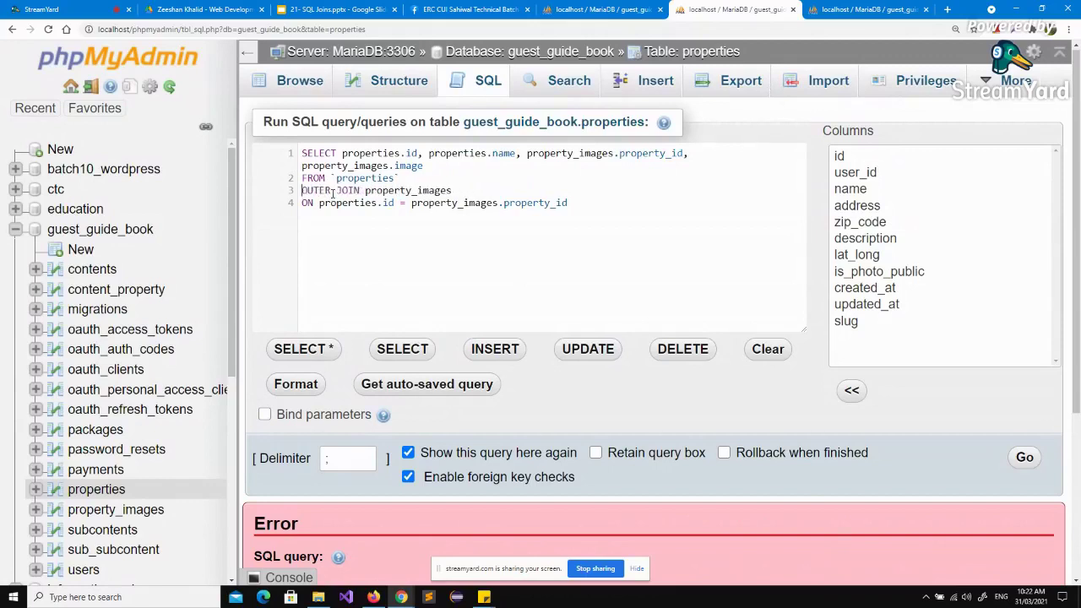
Step: Check the syntax hint on OUTER, replace that keyword with FULL, and run the FULL JOIN query again
mouse_move(316, 190)
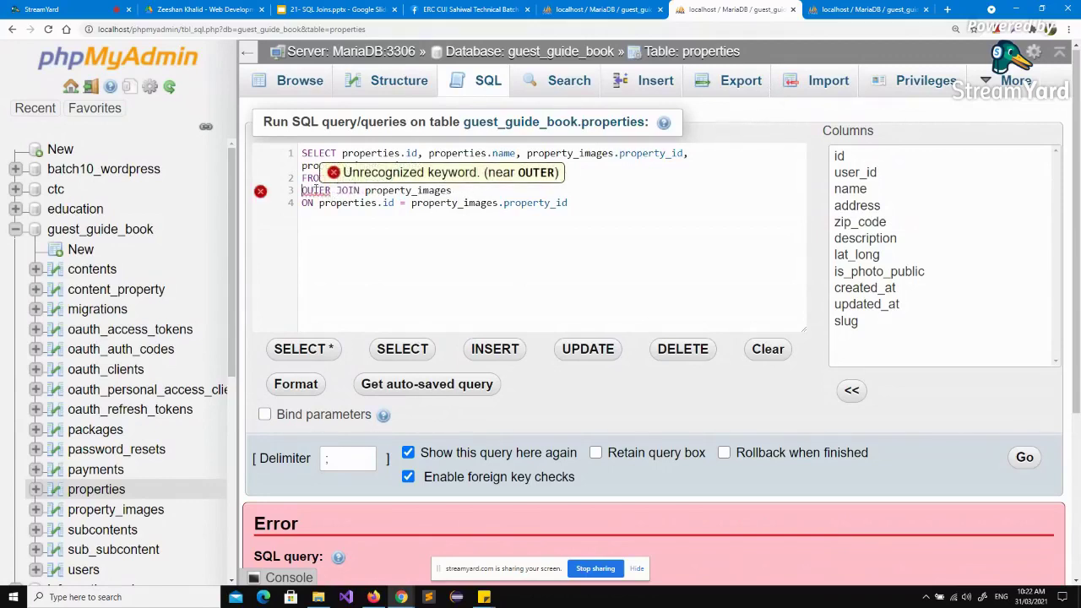
right_click(316, 190)
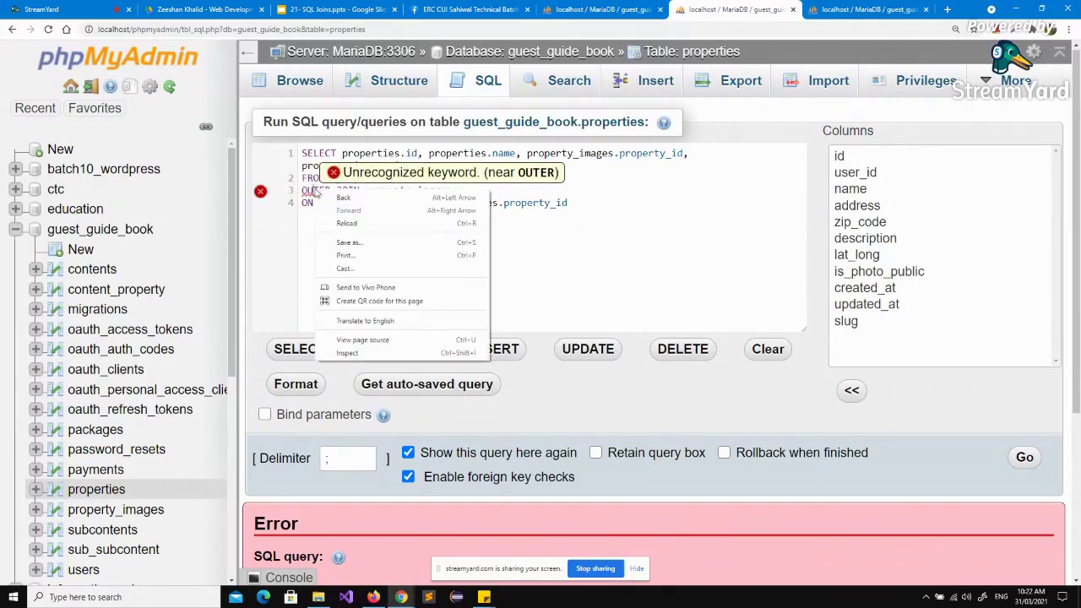
key(Escape)
double_click(315, 190)
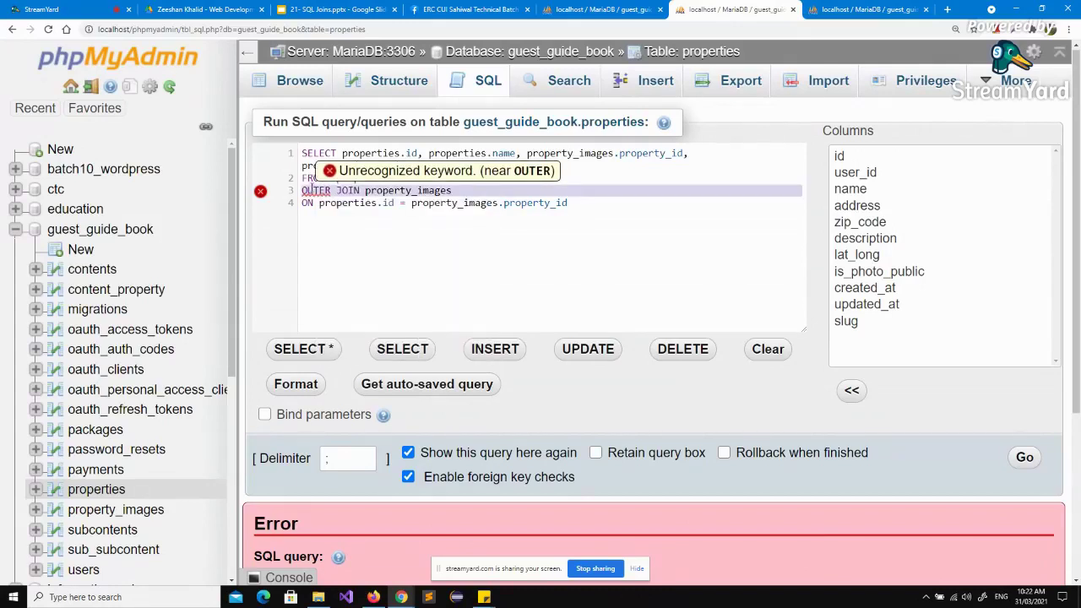
key(BackSpace)
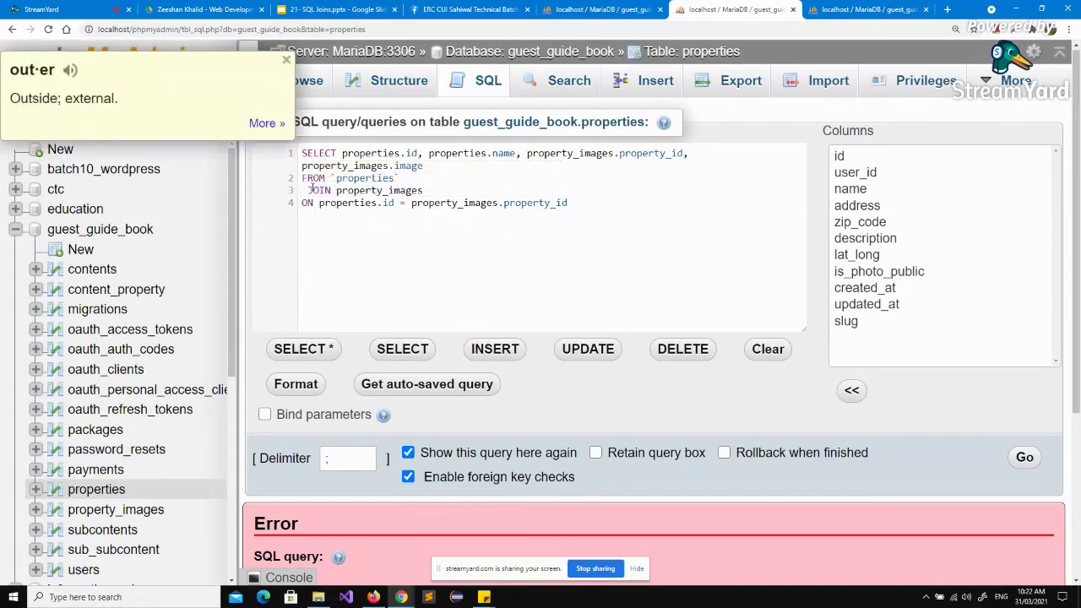
text(fu)
key(Return)
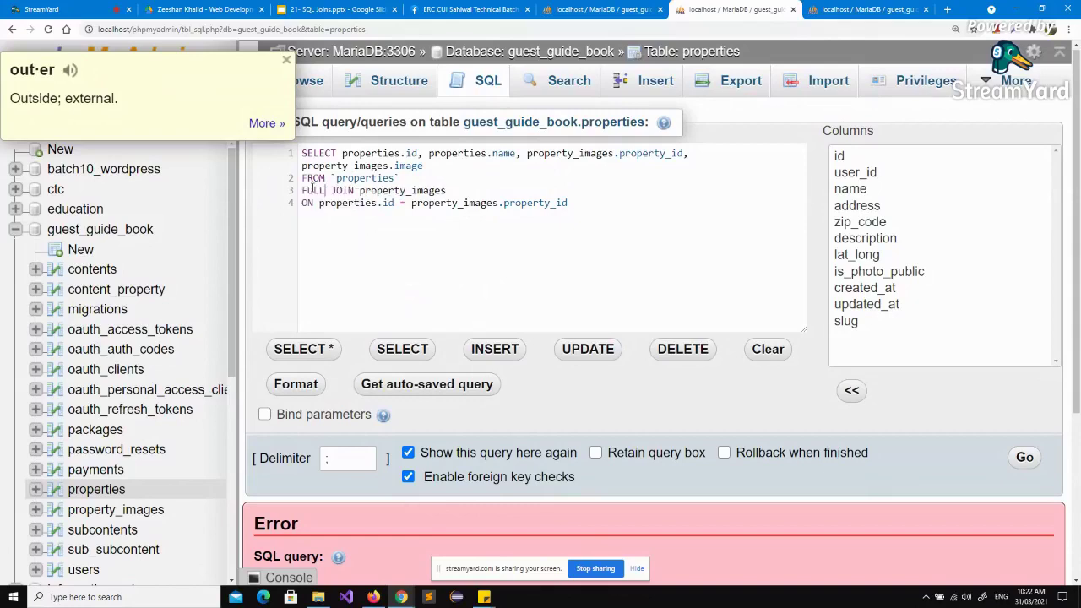
click(1025, 461)
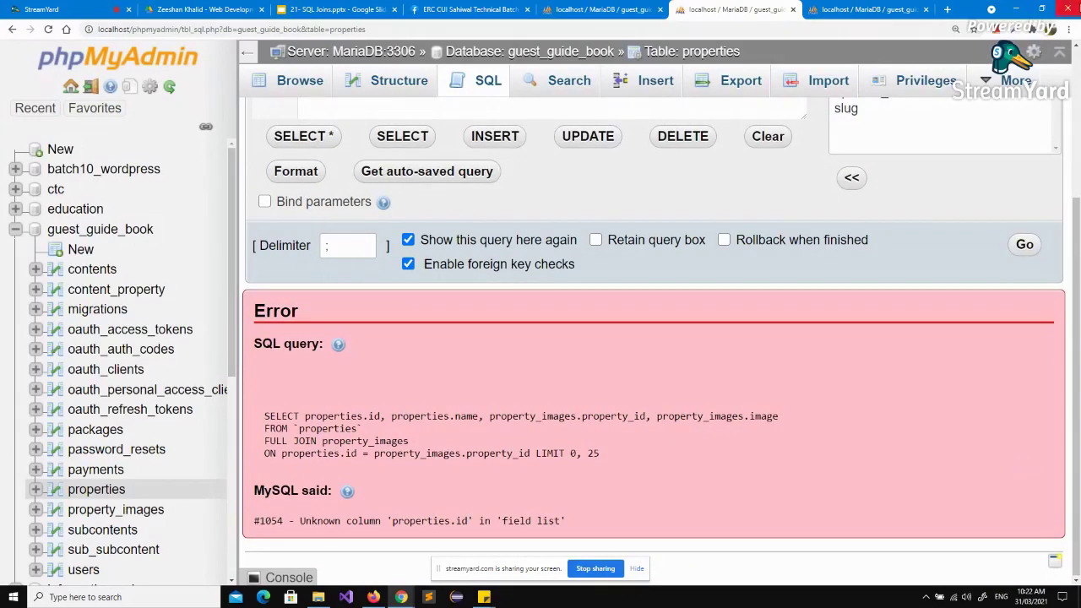
Step: Check the FULL OUTER JOIN syntax in the SQL Joins presentation in Google Slides, and return to the properties query in phpMyAdmin
click(336, 10)
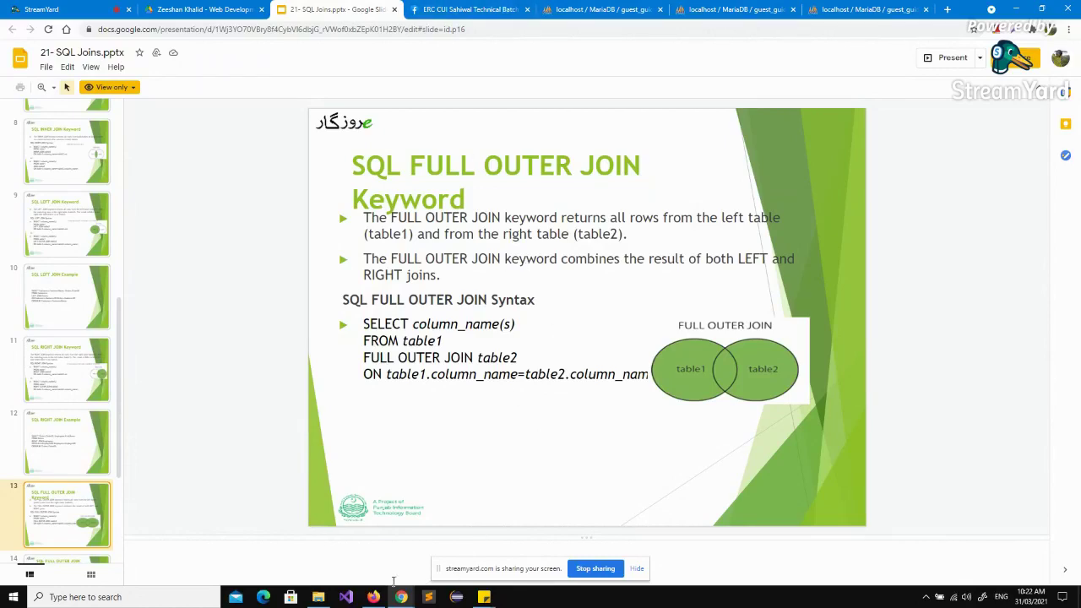
click(906, 7)
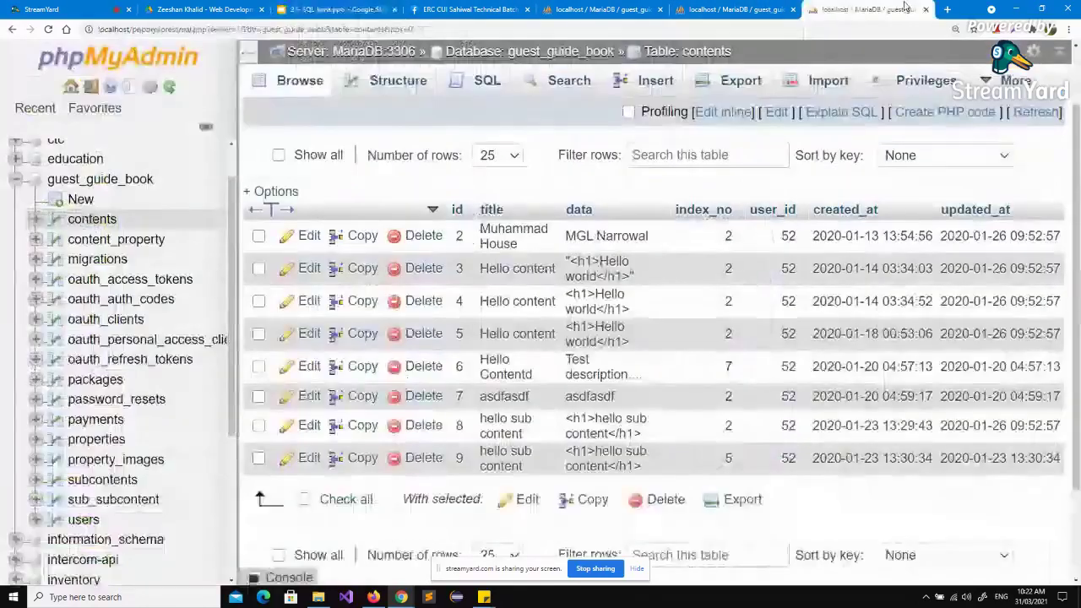
click(733, 7)
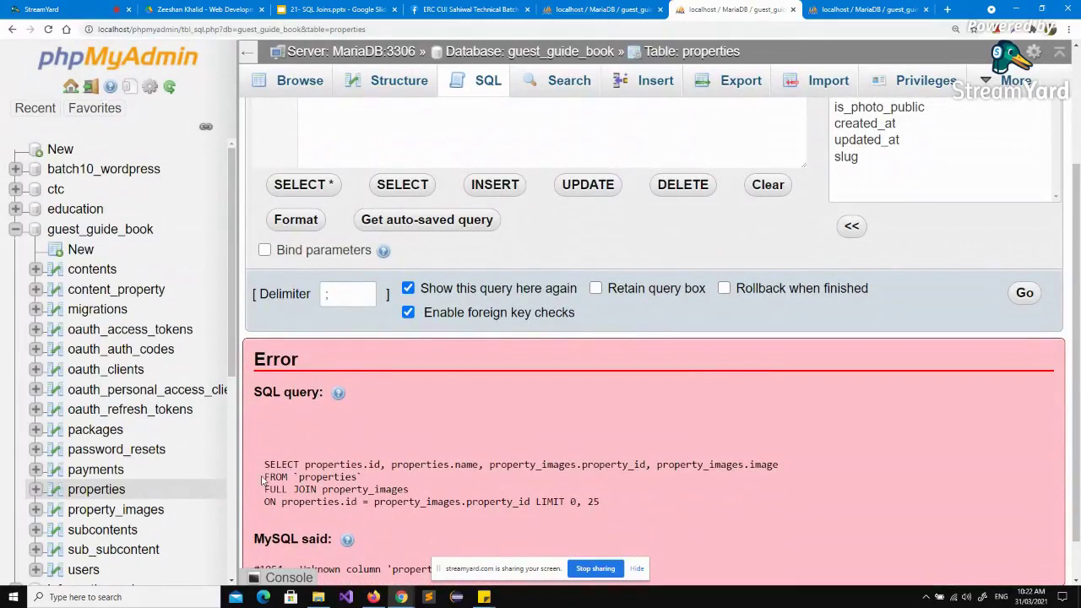
Step: Review the FULL JOIN clause and the error message under the query, and recheck the whole statement in the editor
drag(266, 490, 317, 493)
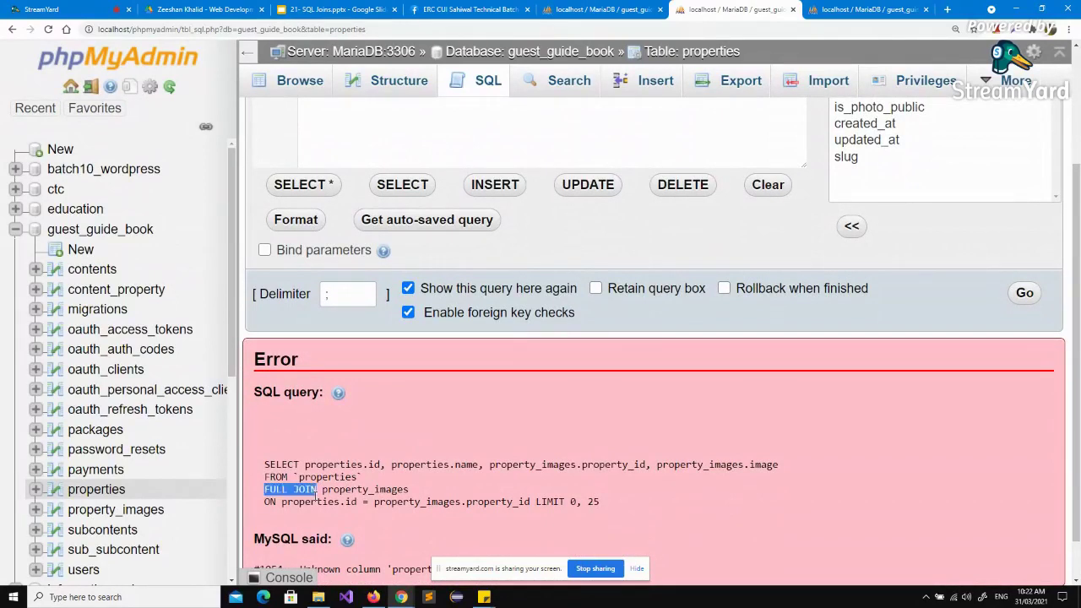
click(438, 502)
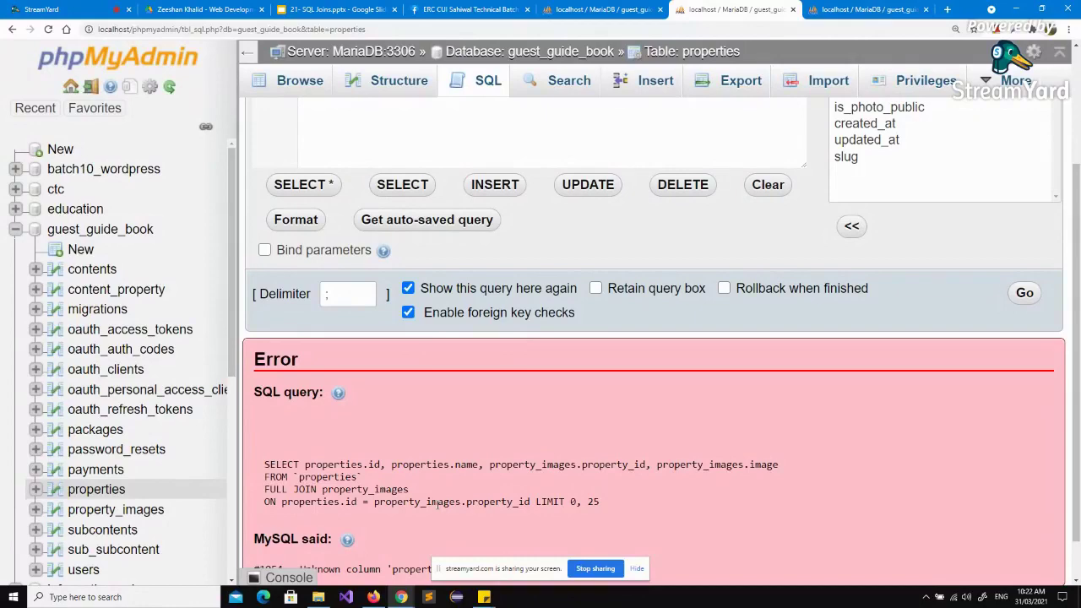
scroll(415, 490, down, 1)
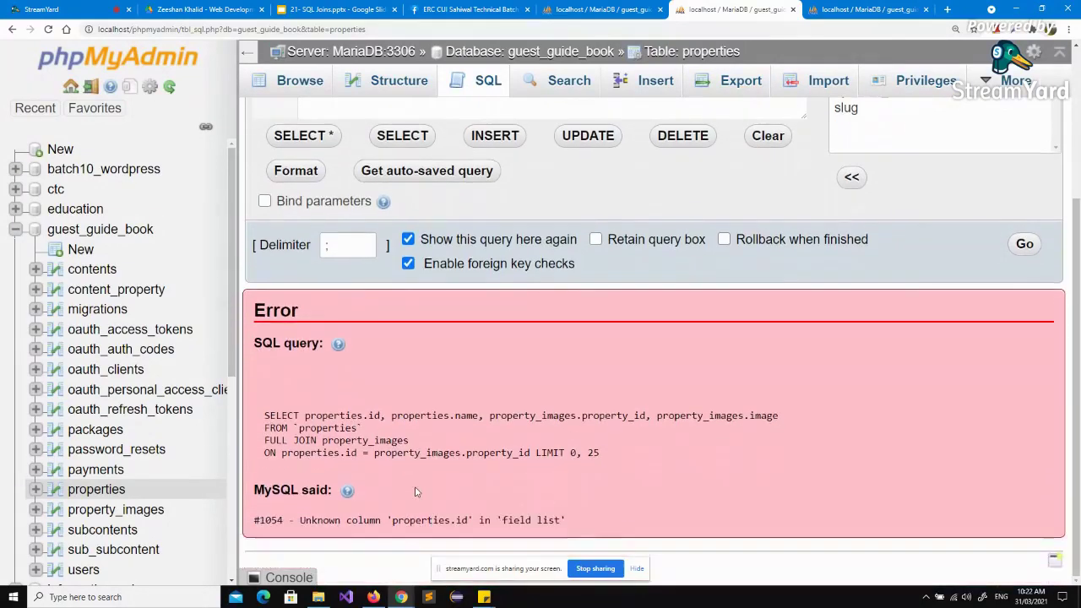
scroll(581, 361, up, 3)
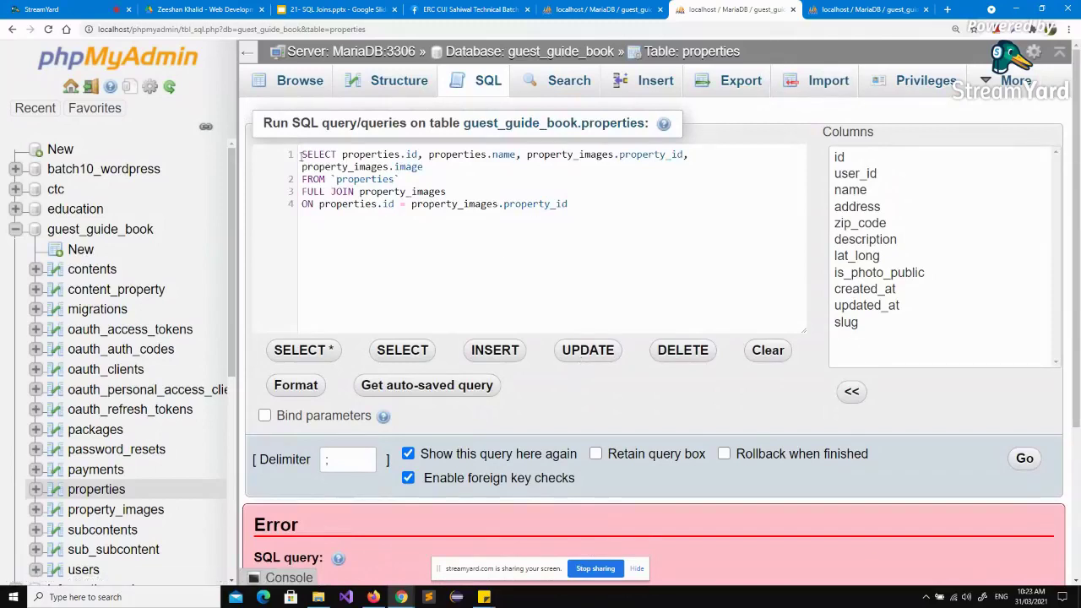
drag(301, 155, 422, 211)
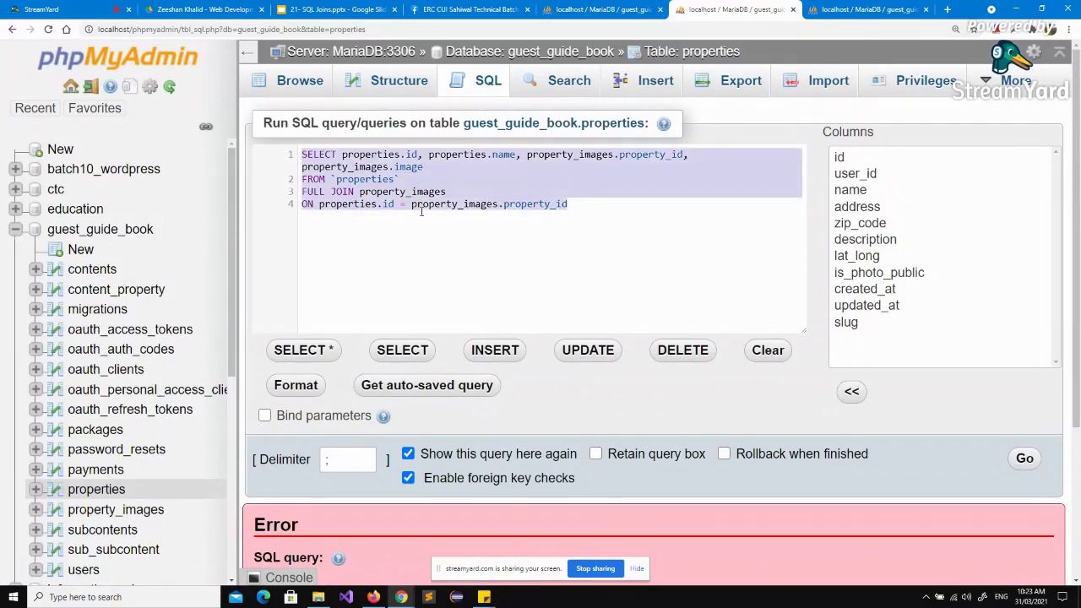
click(422, 211)
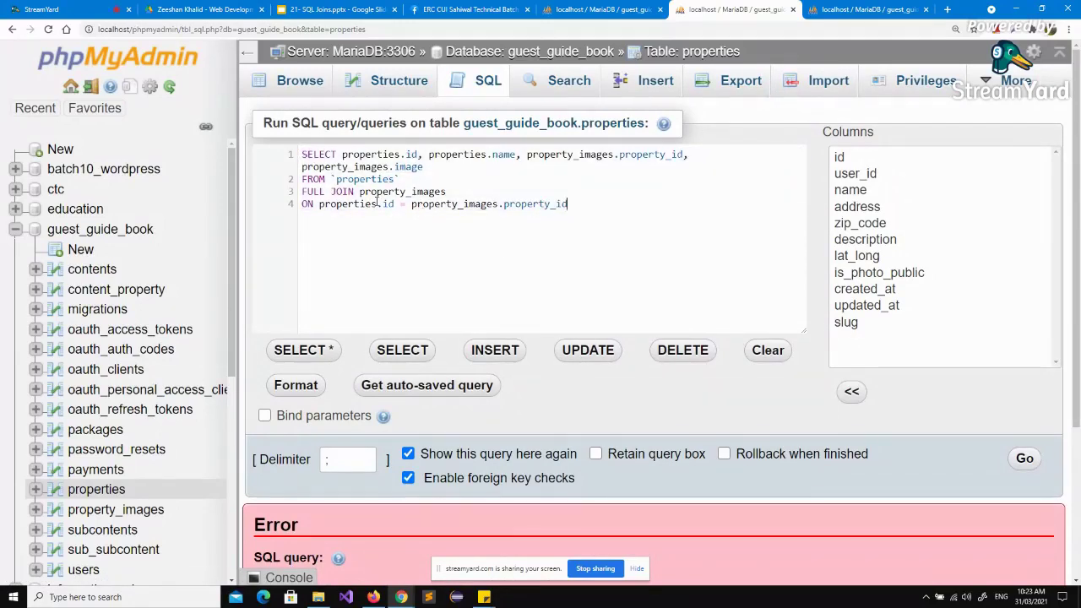
Step: Insert OUTER after FULL so the clause reads FULL OUTER JOIN property_images, and run the query
click(328, 192)
text(f)
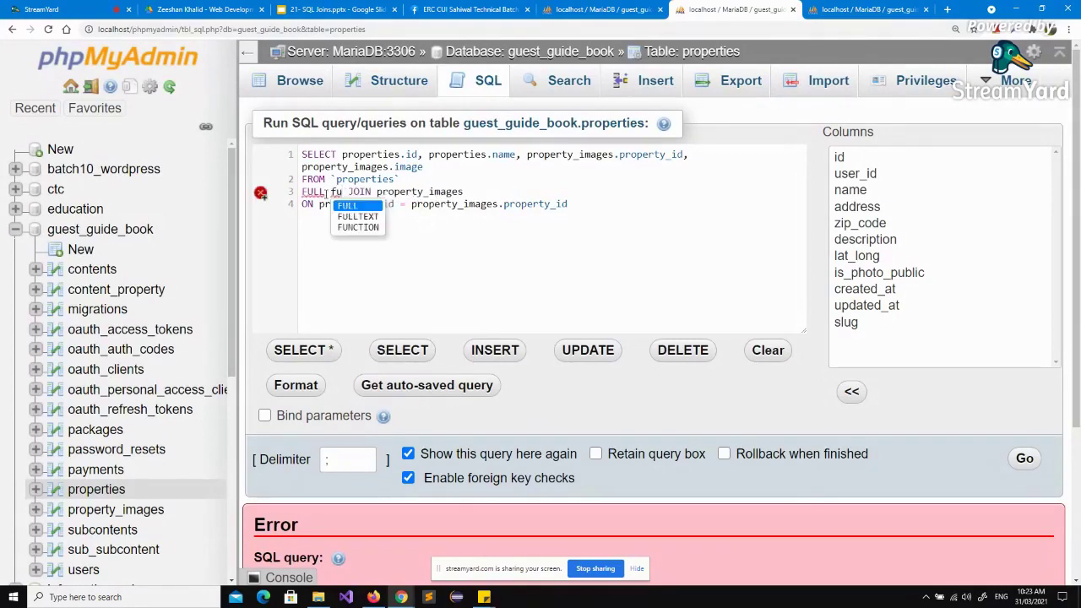
key(BackSpace)
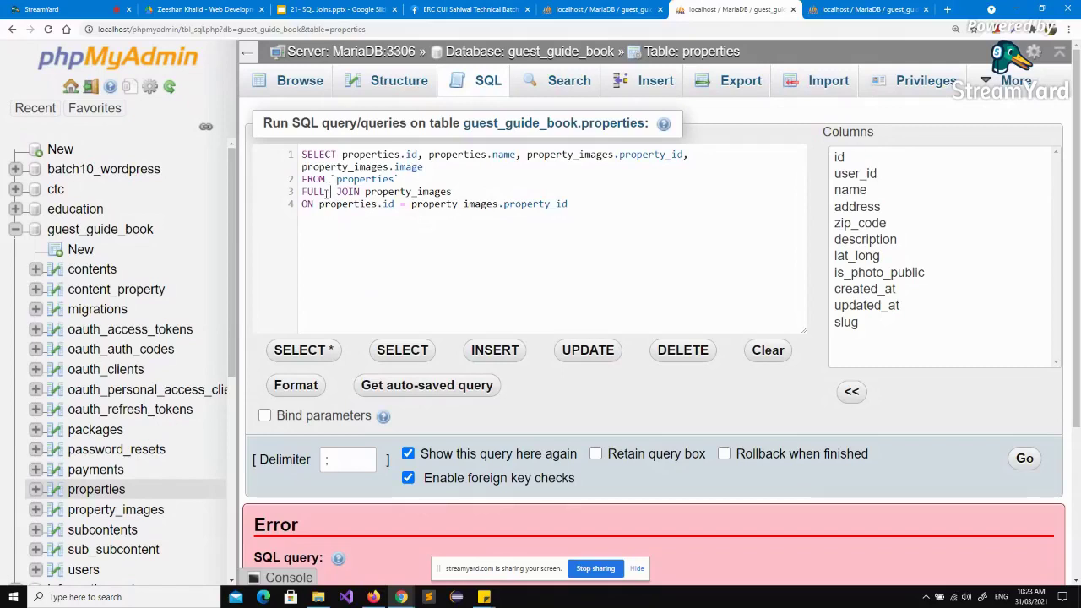
text(ou)
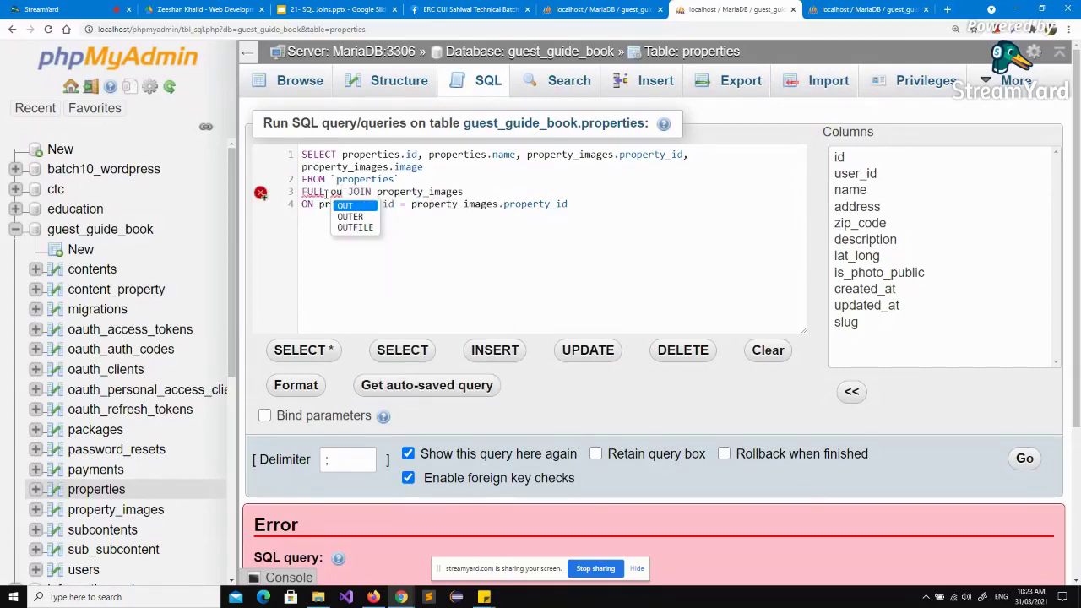
key(Down)
key(Return)
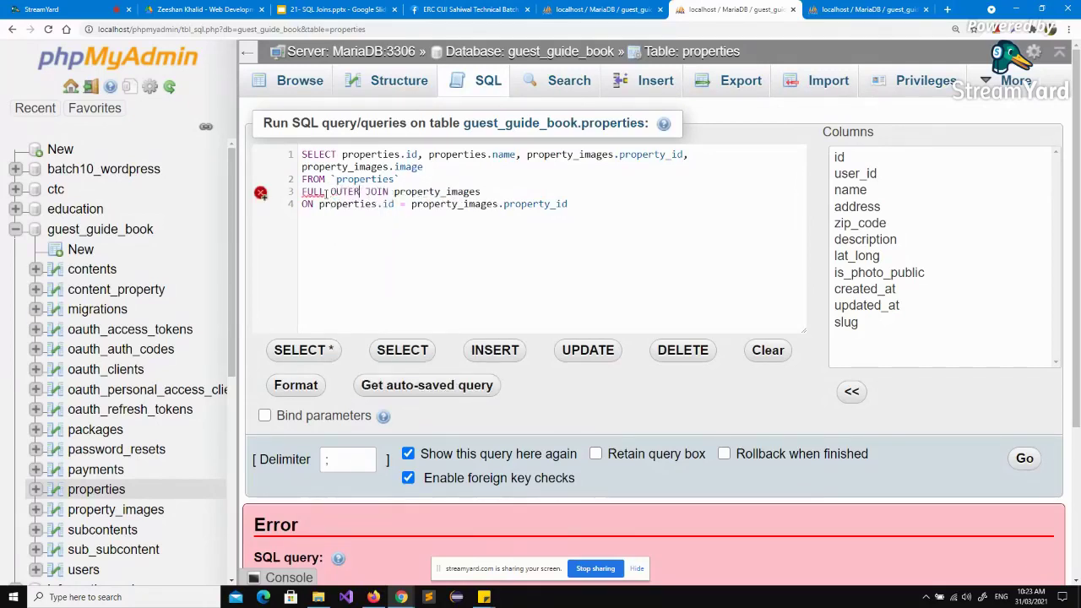
click(1025, 459)
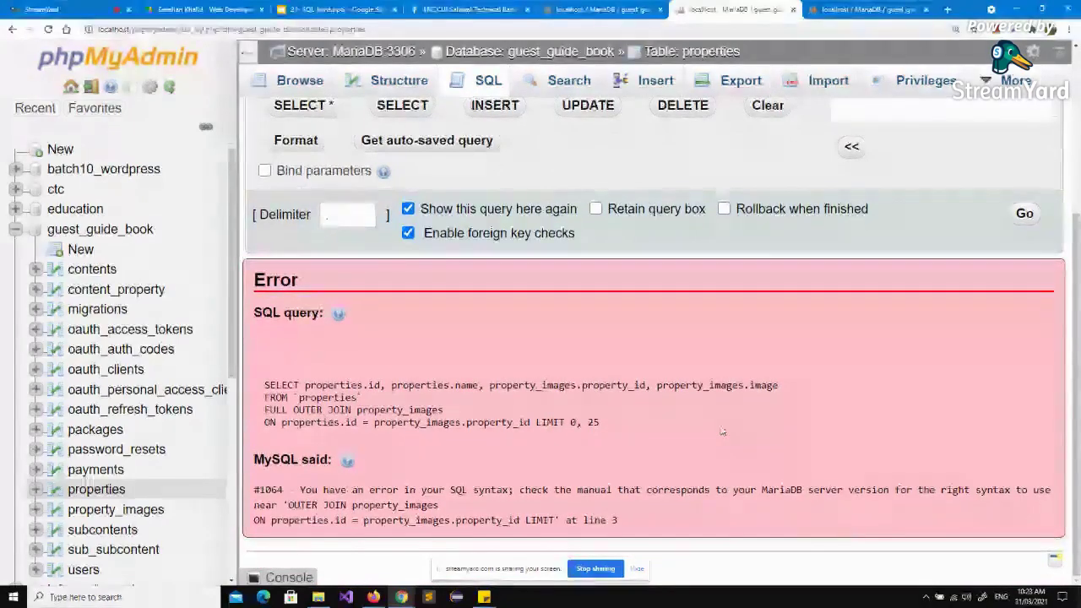
Step: Try running the FULL OUTER JOIN query without its ON line, and restore that line
scroll(722, 432, up, 3)
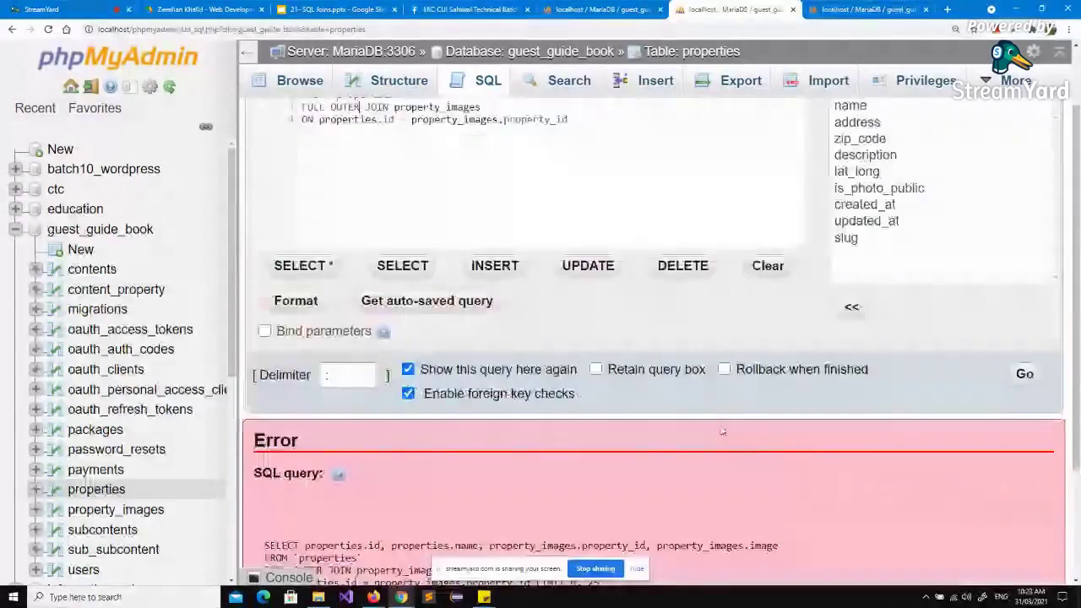
triple_click(584, 209)
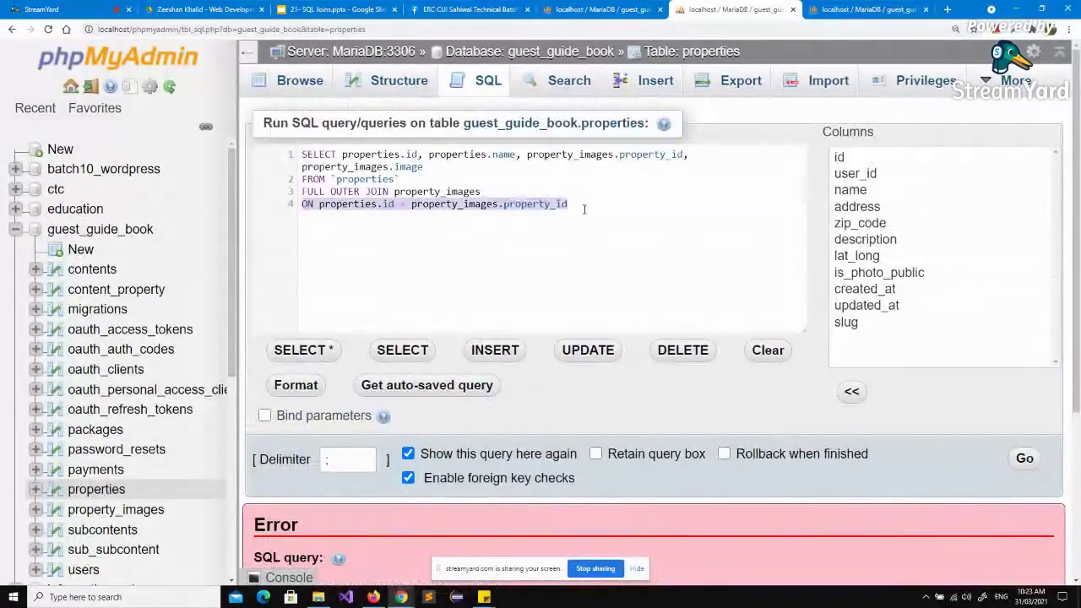
key(BackSpace)
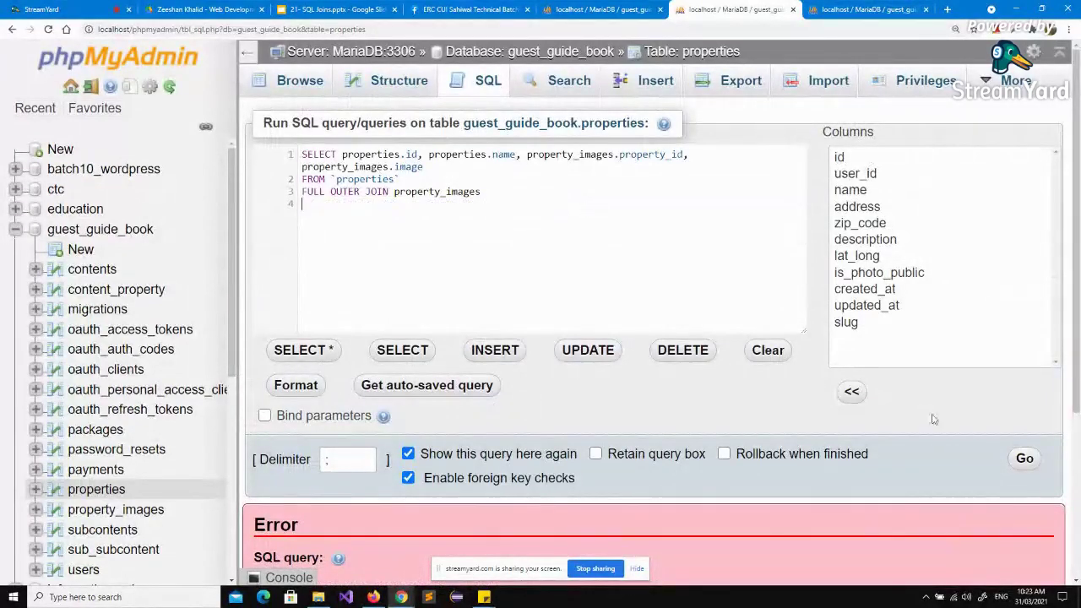
click(1026, 461)
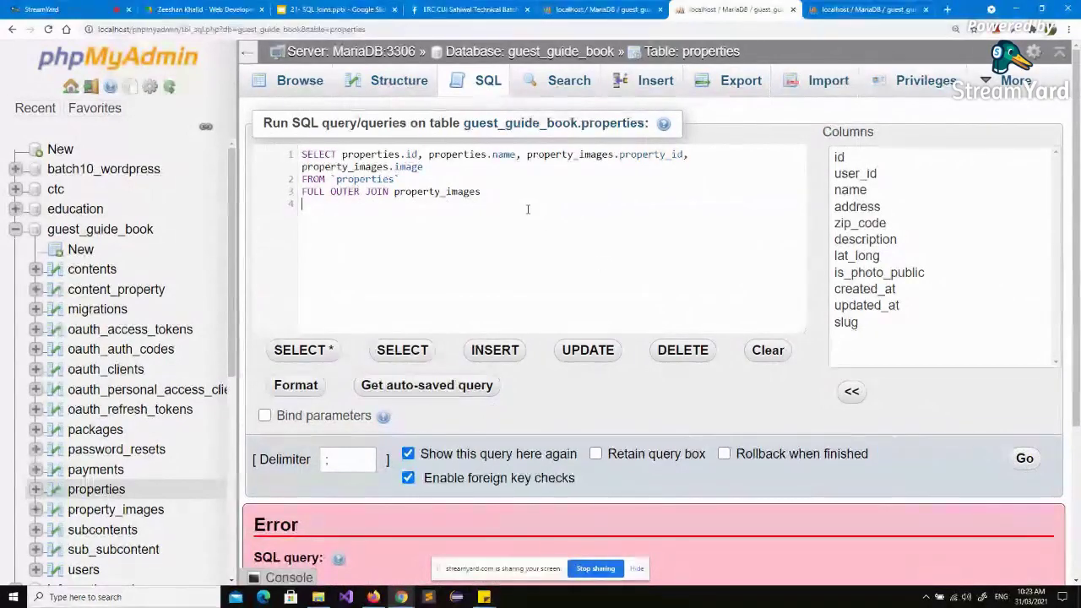
key(ctrl+z)
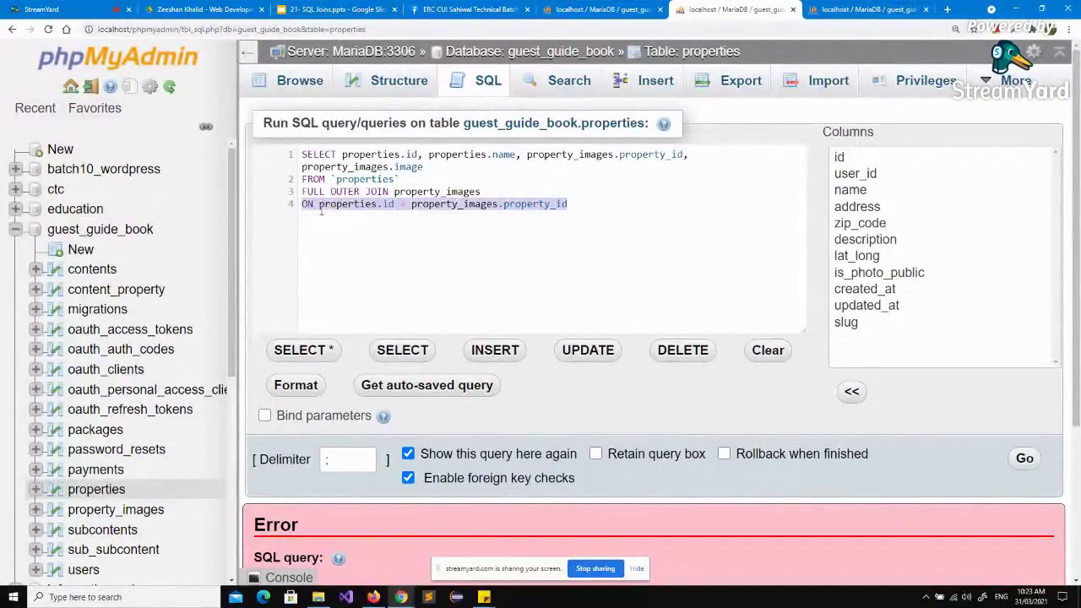
Step: Remove the OUTER keyword so the clause reads FULL JOIN property_images
triple_click(350, 192)
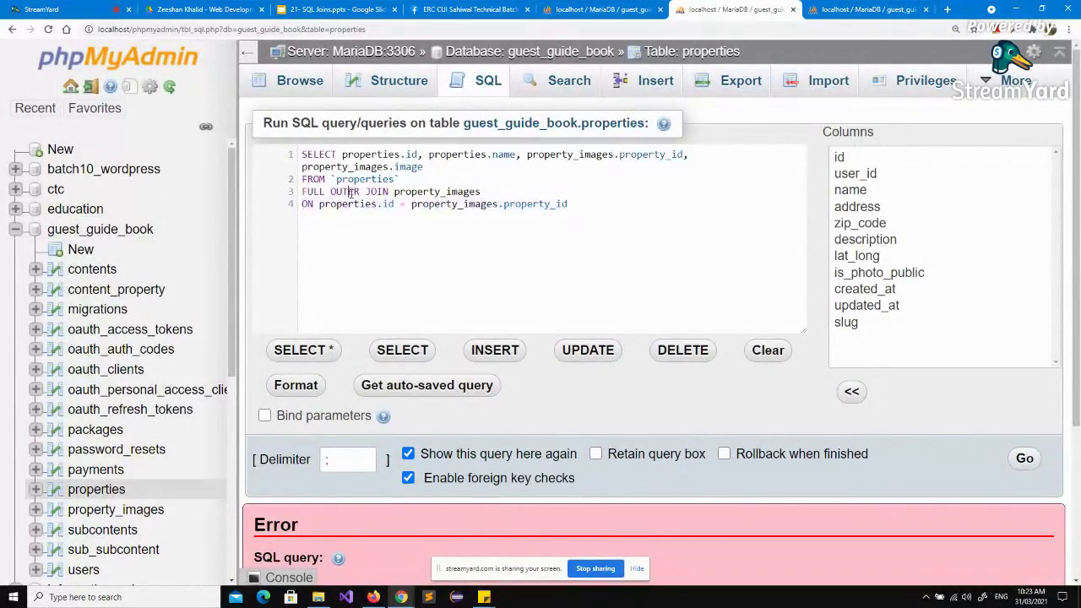
double_click(350, 191)
key(BackSpace)
key(BackSpace)
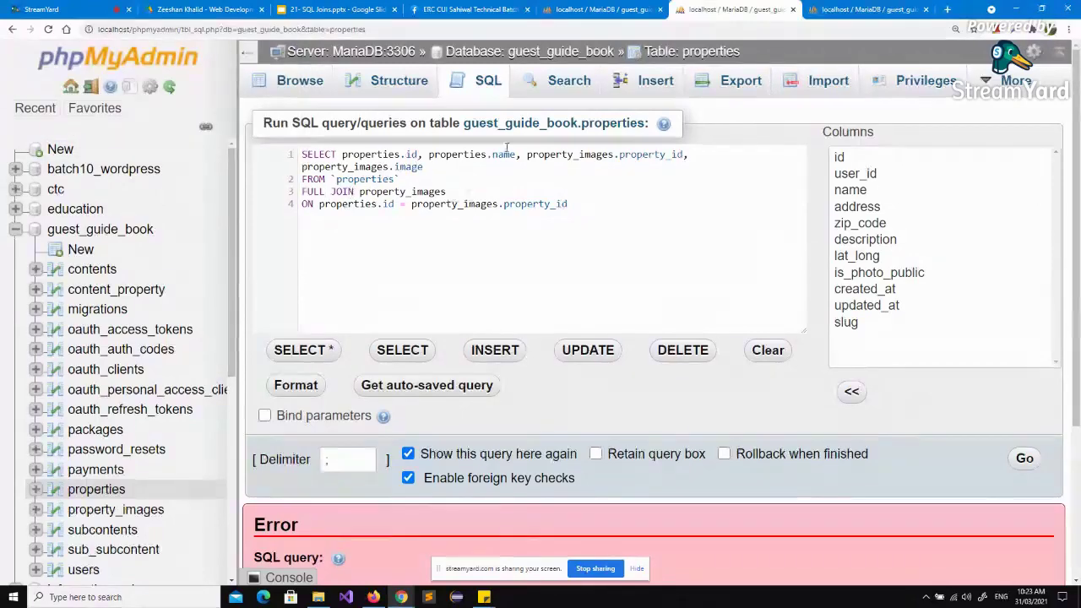
Step: Review the FULL OUTER JOIN syntax slide in Google Slides against the phpMyAdmin query, and check the viewer comments in StreamYard
click(342, 8)
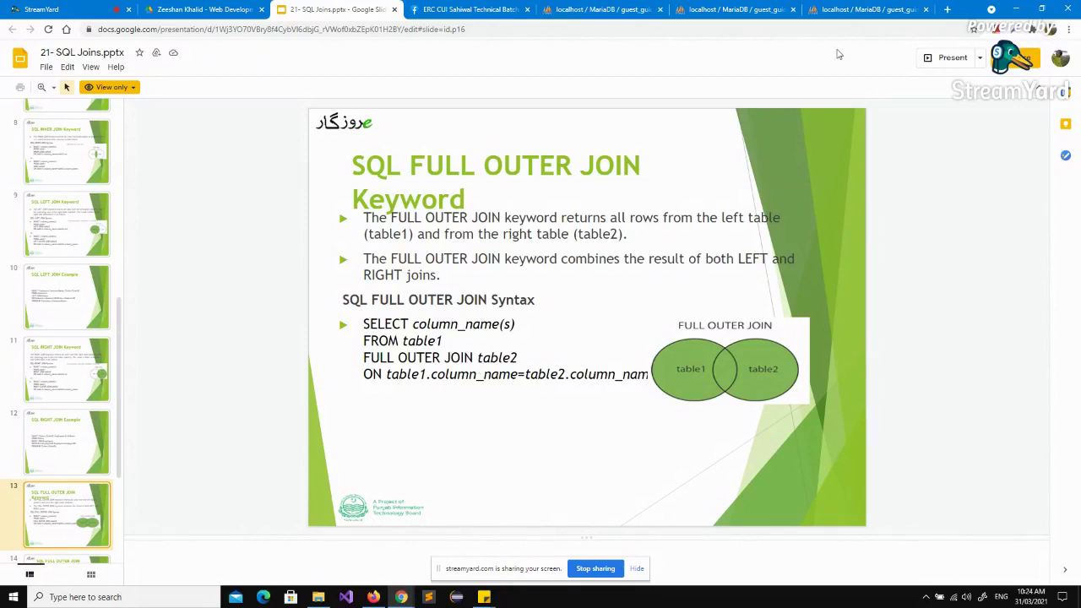
click(82, 8)
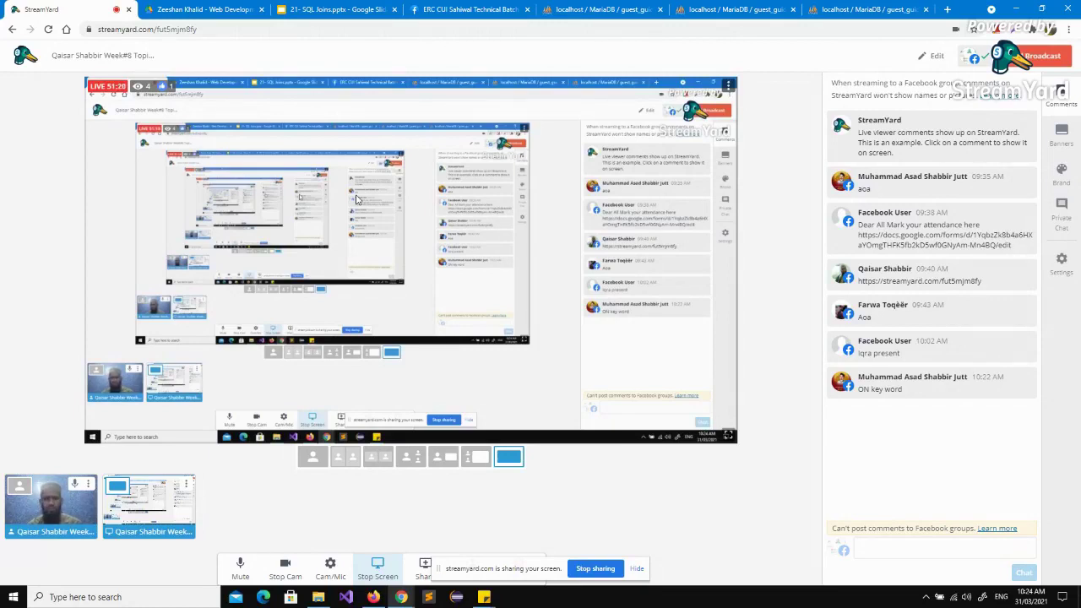
click(906, 10)
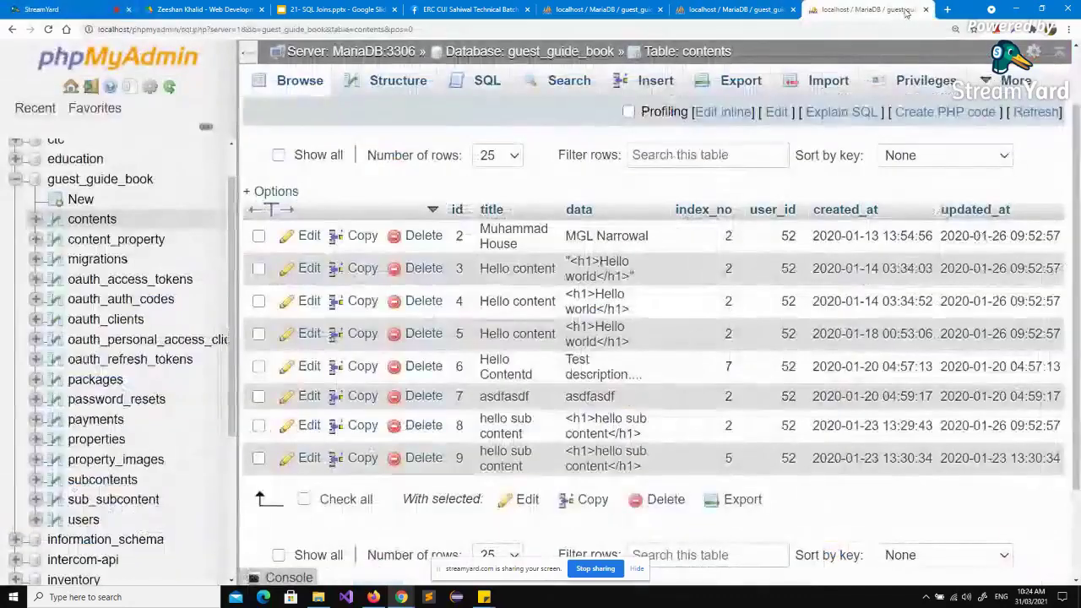
click(702, 9)
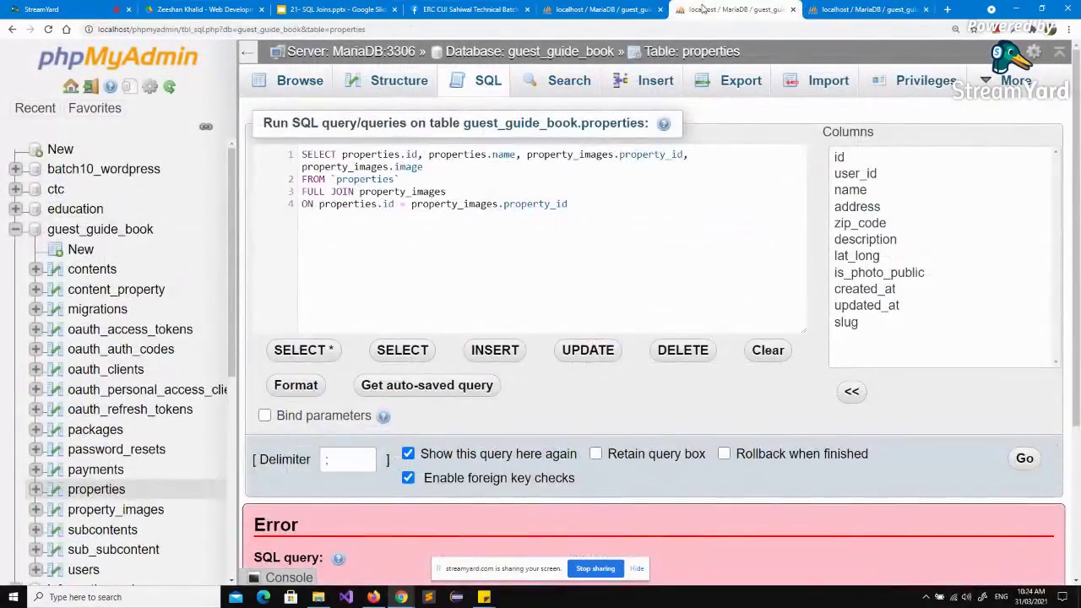
click(318, 8)
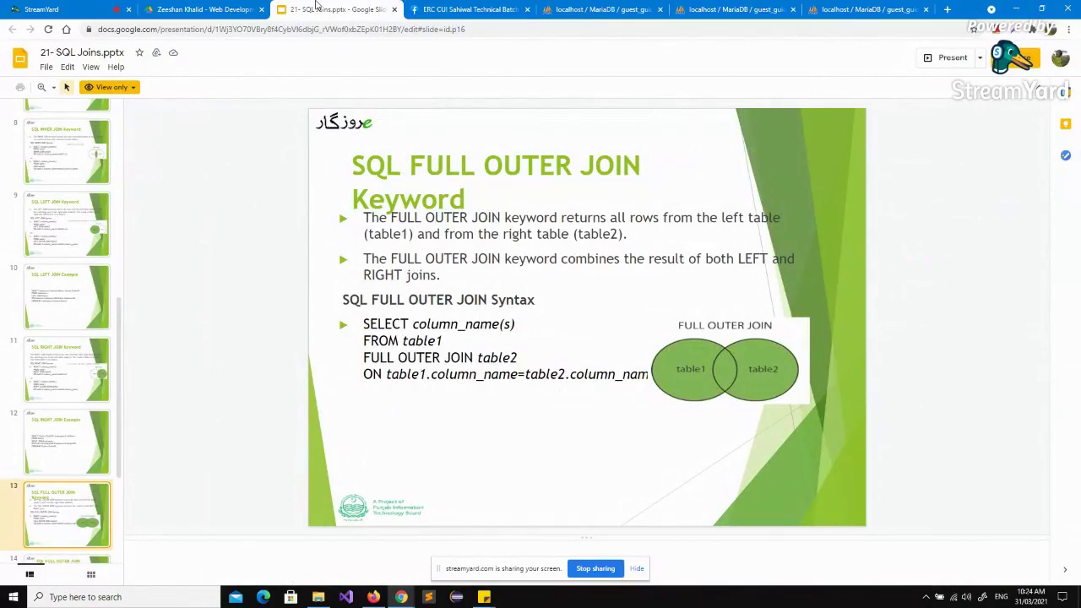
click(59, 9)
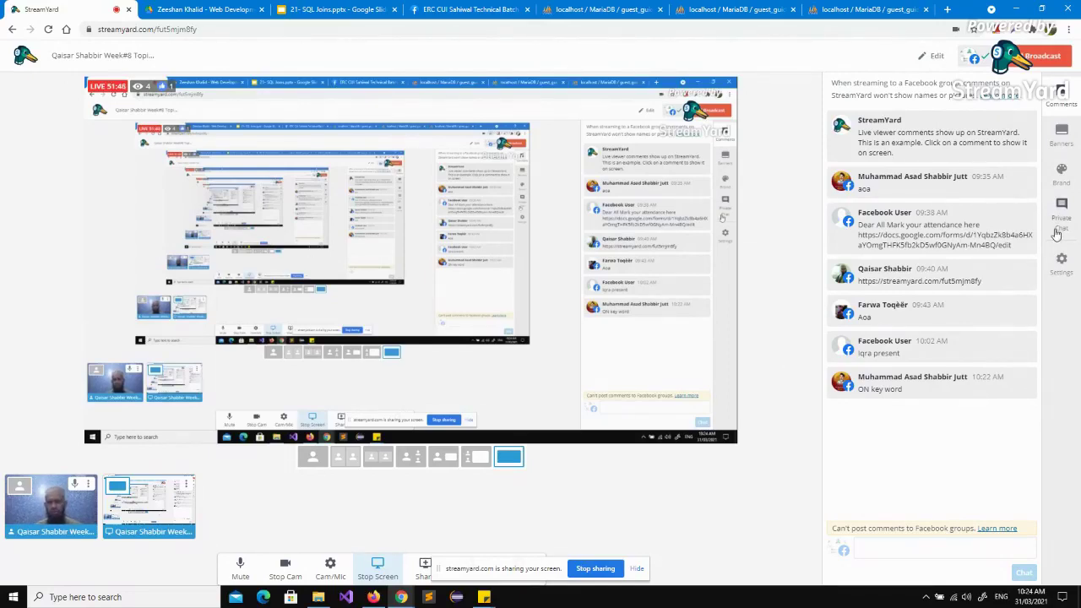
Step: Search Google for "mysql joins w3schools" in the browser tab that shows the contents table
click(870, 9)
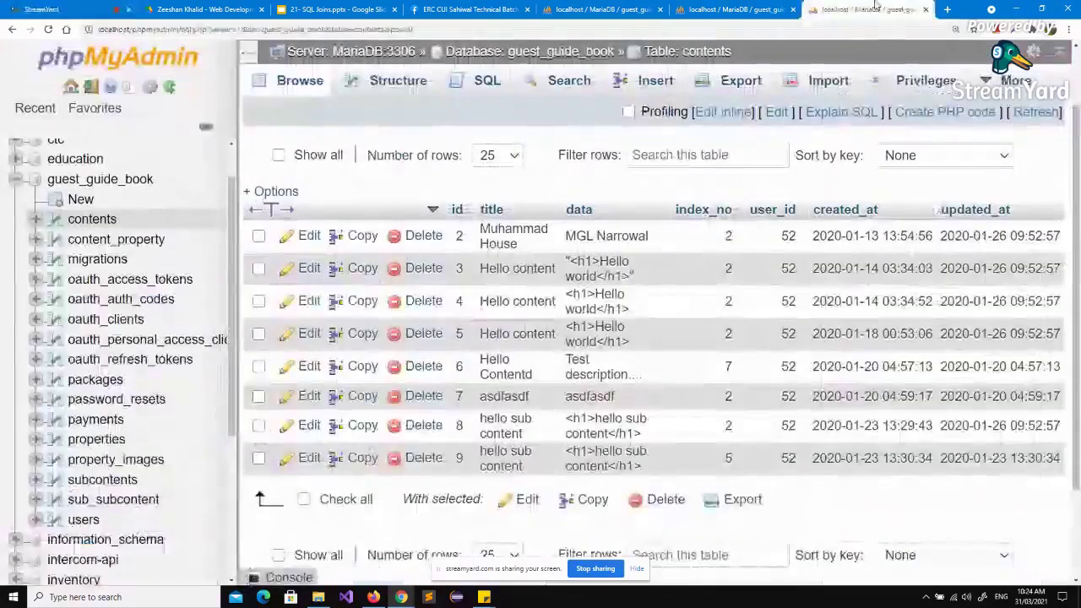
click(818, 27)
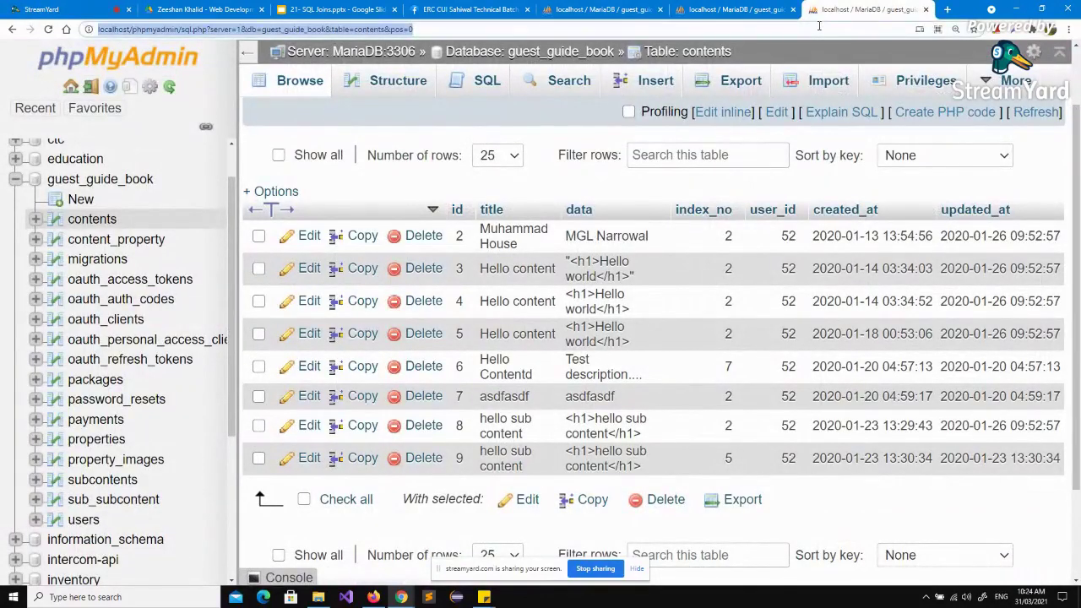
text(l)
key(BackSpace)
key(BackSpace)
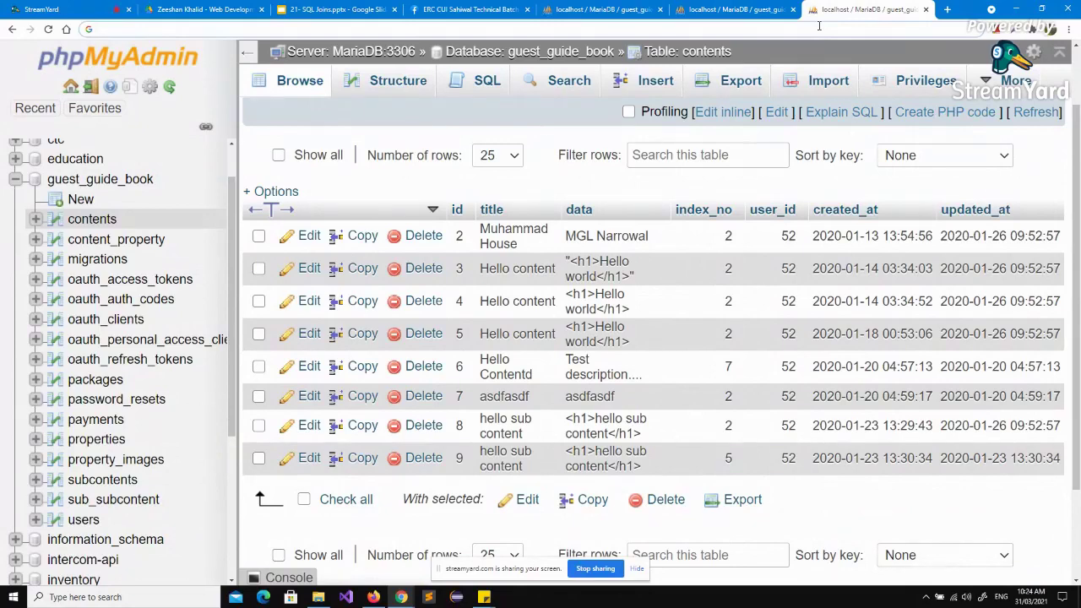
text(ul)
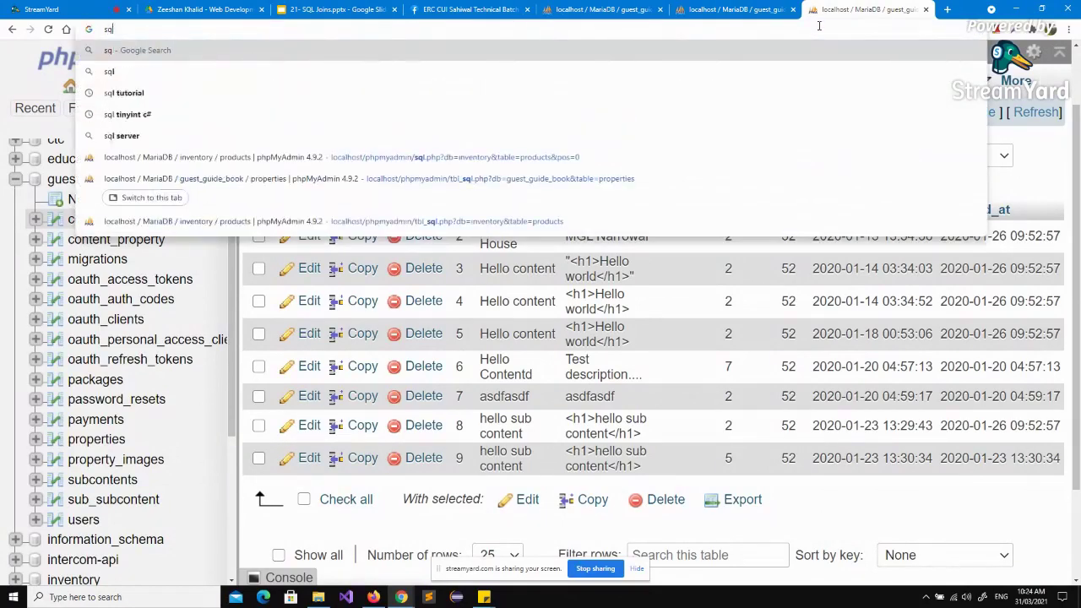
key(BackSpace)
key(BackSpace)
text(mysql )
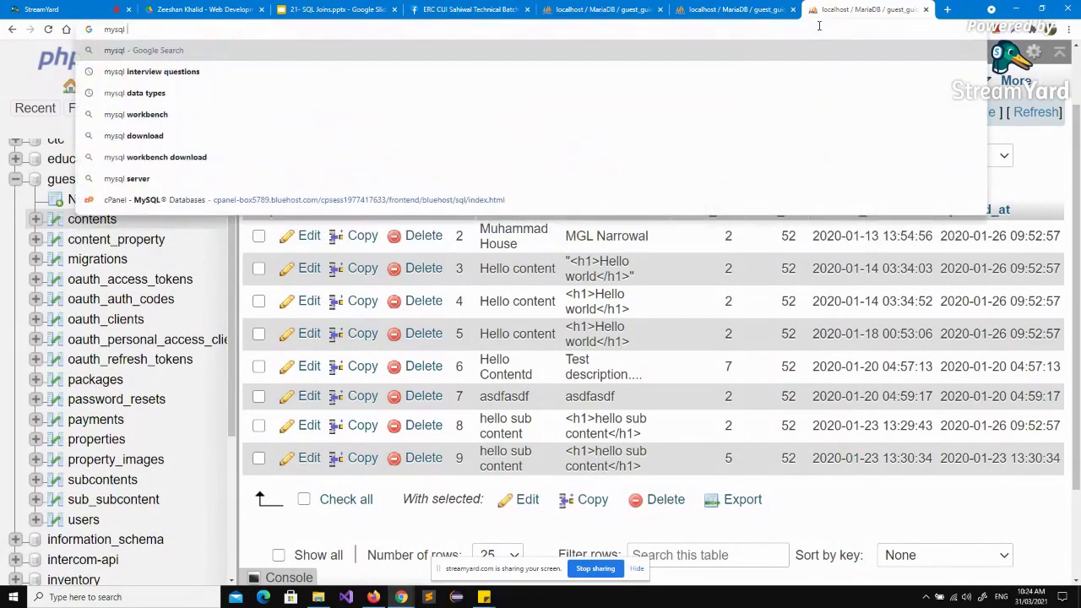
text(joins)
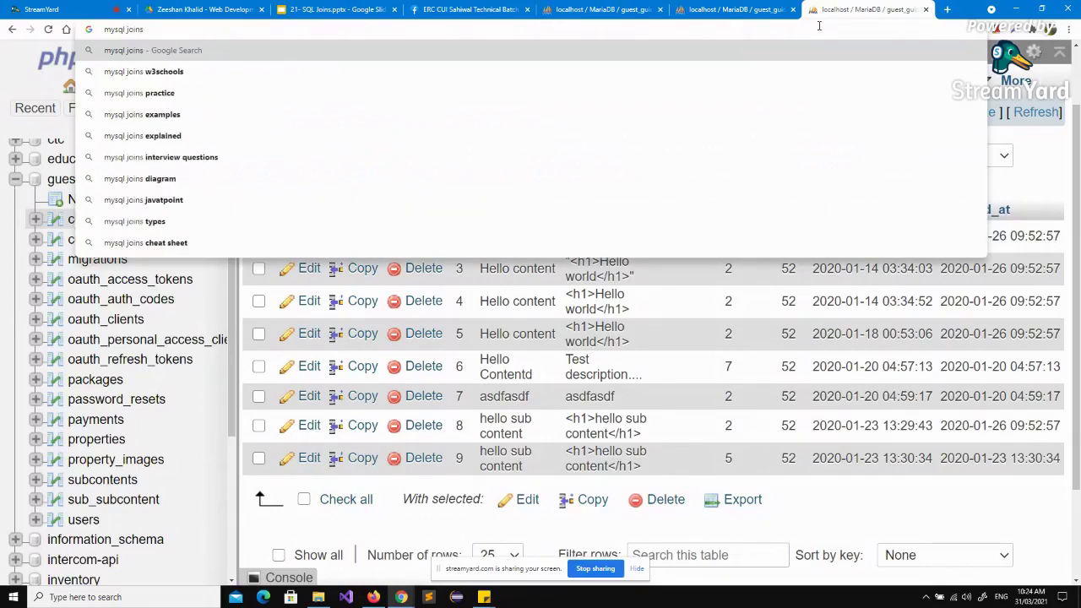
key(Down)
key(Return)
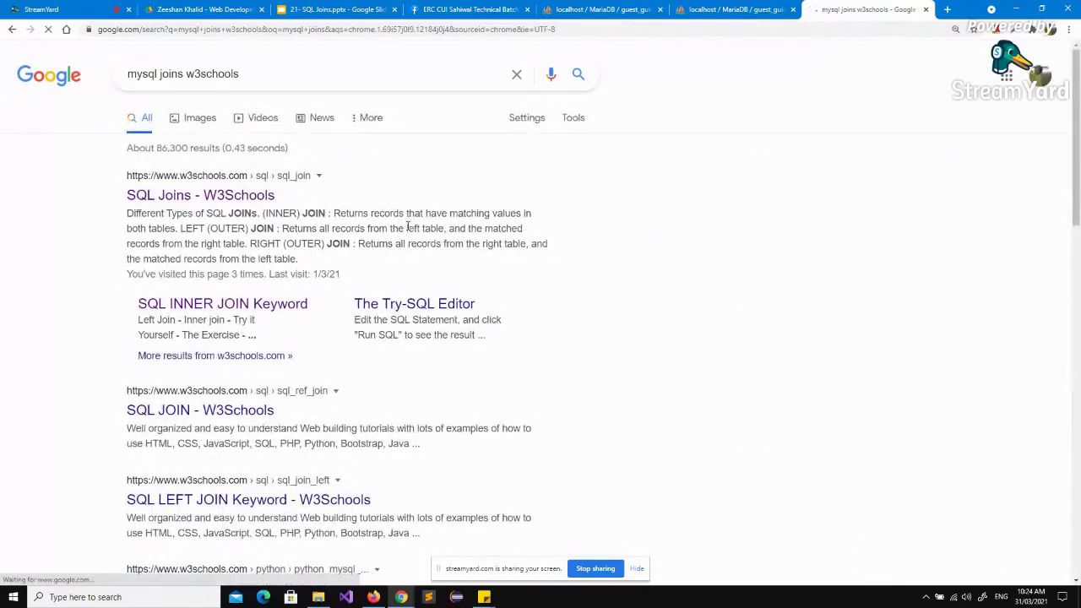
Step: Open the W3Schools SQL Joins page and read through the example to the Different Types of SQL JOINs section
click(213, 196)
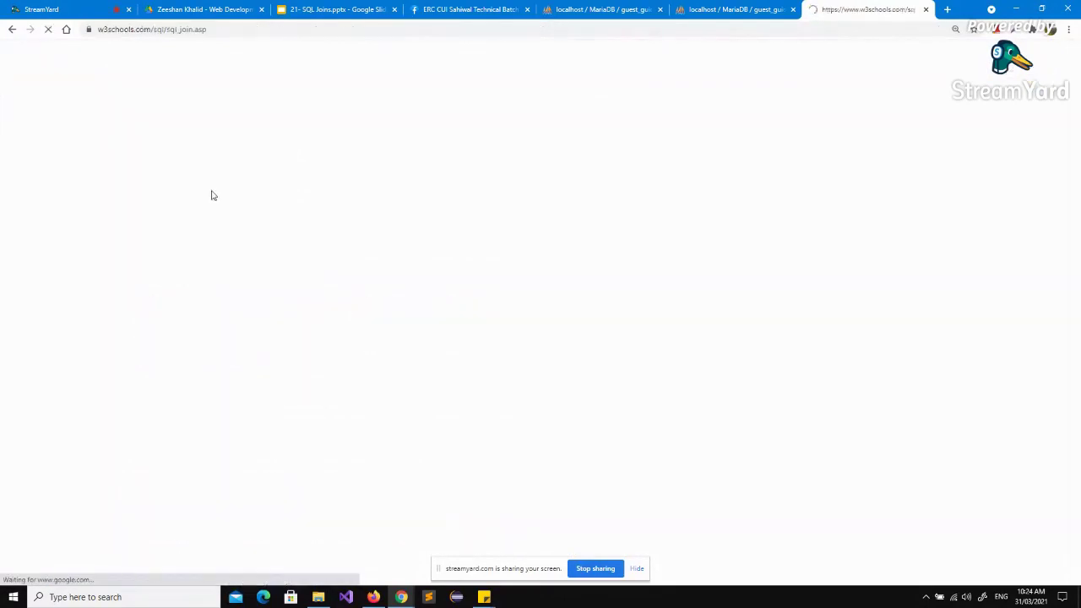
scroll(433, 245, down, 5)
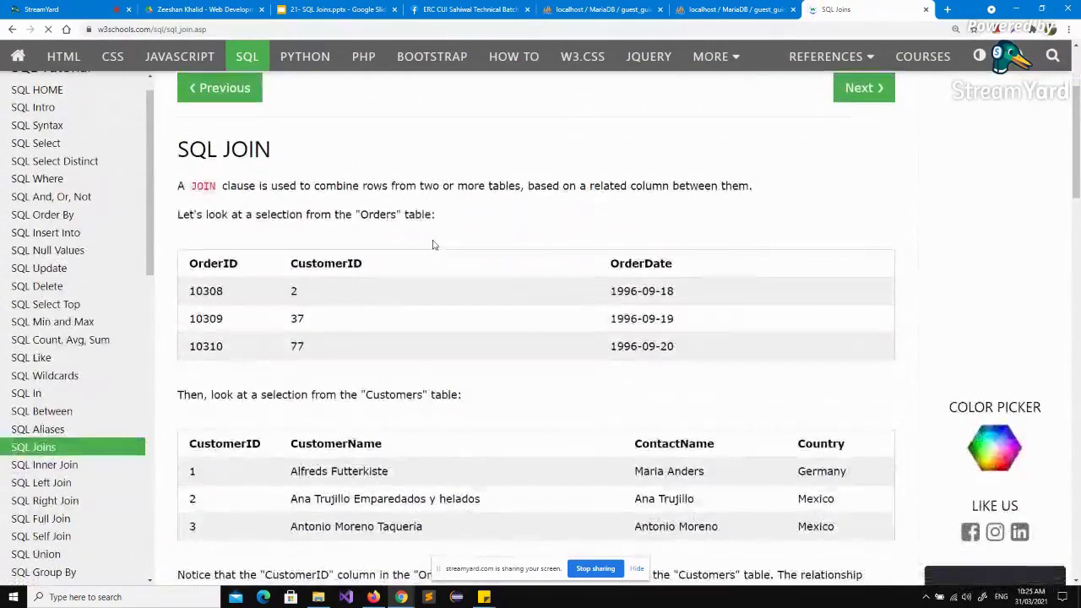
scroll(434, 245, down, 1)
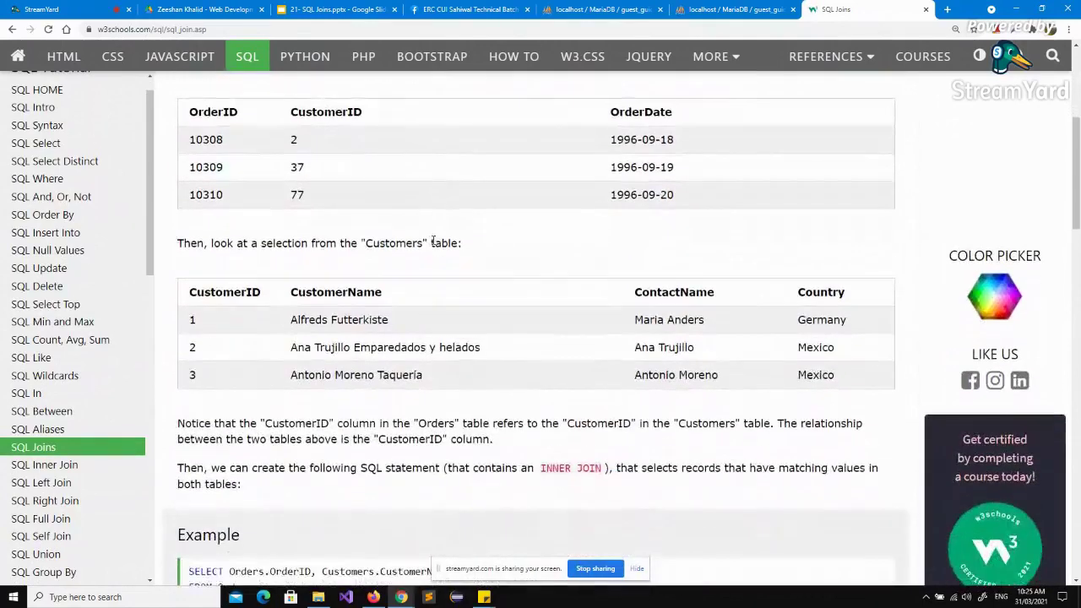
scroll(391, 375, down, 4)
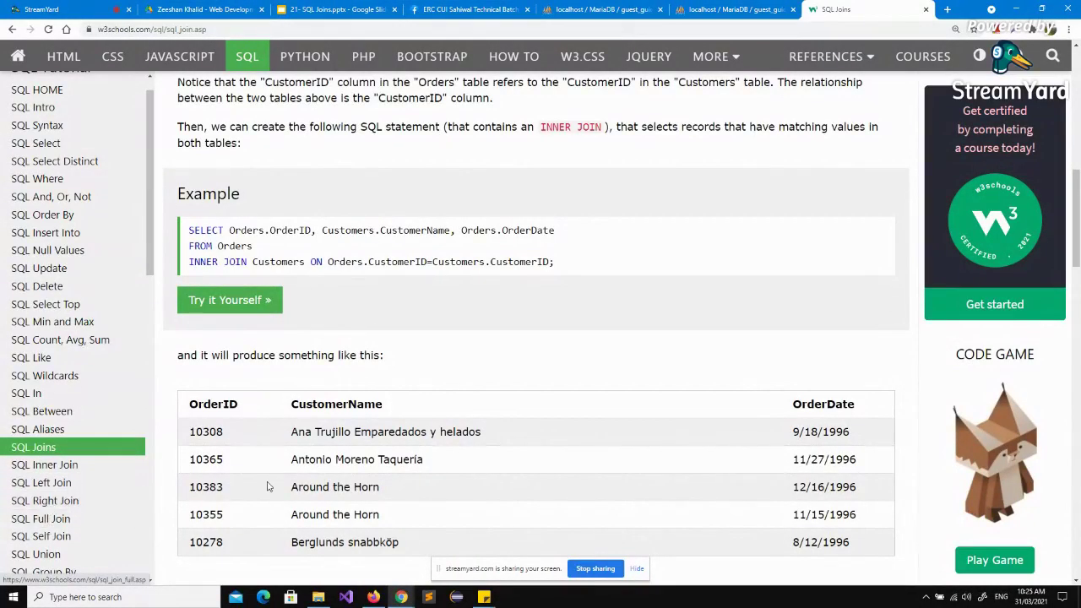
scroll(269, 486, down, 2)
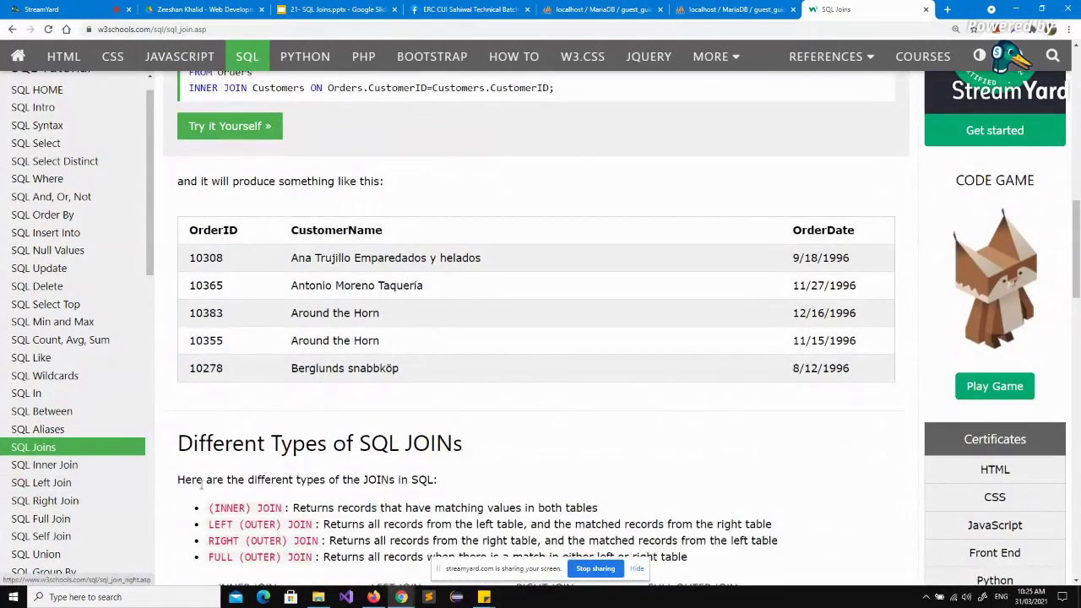
scroll(202, 483, down, 2)
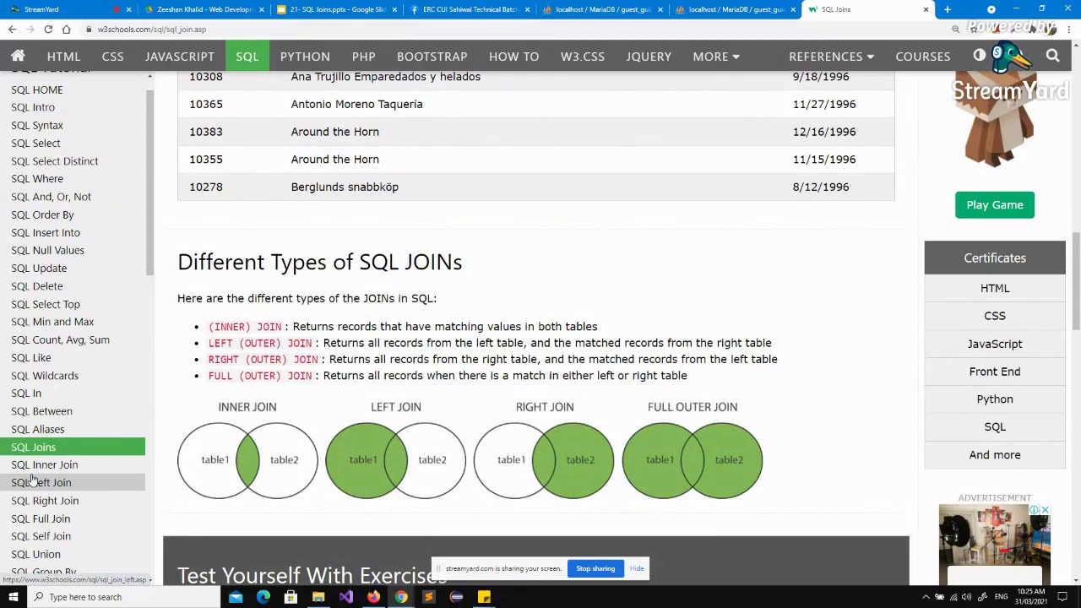
Step: Check the StreamYard comments, return to phpMyAdmin, and browse the properties table, discarding the unsaved query
click(37, 8)
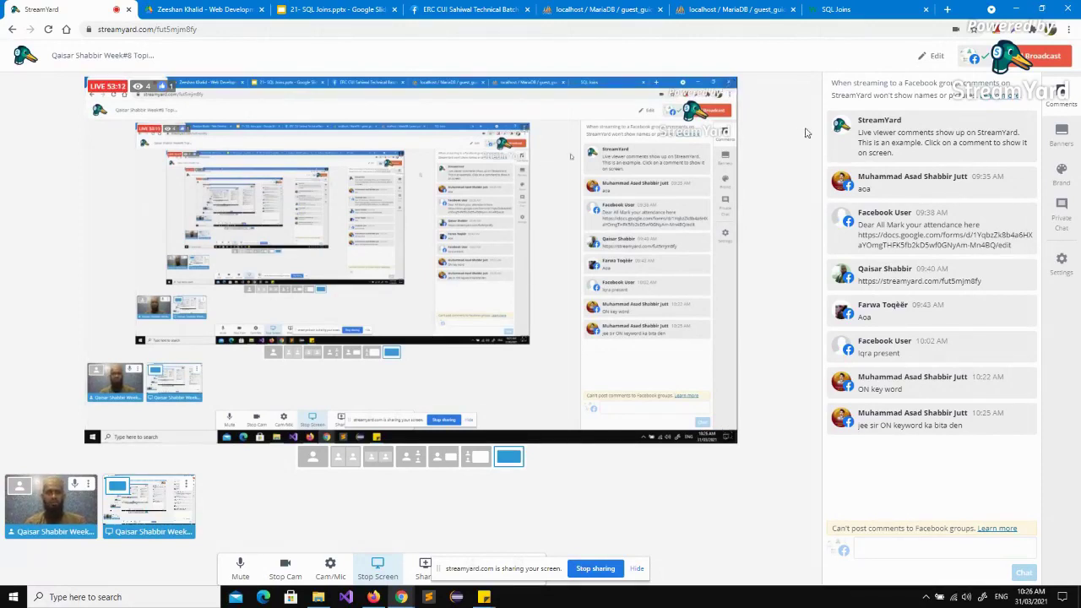
click(708, 7)
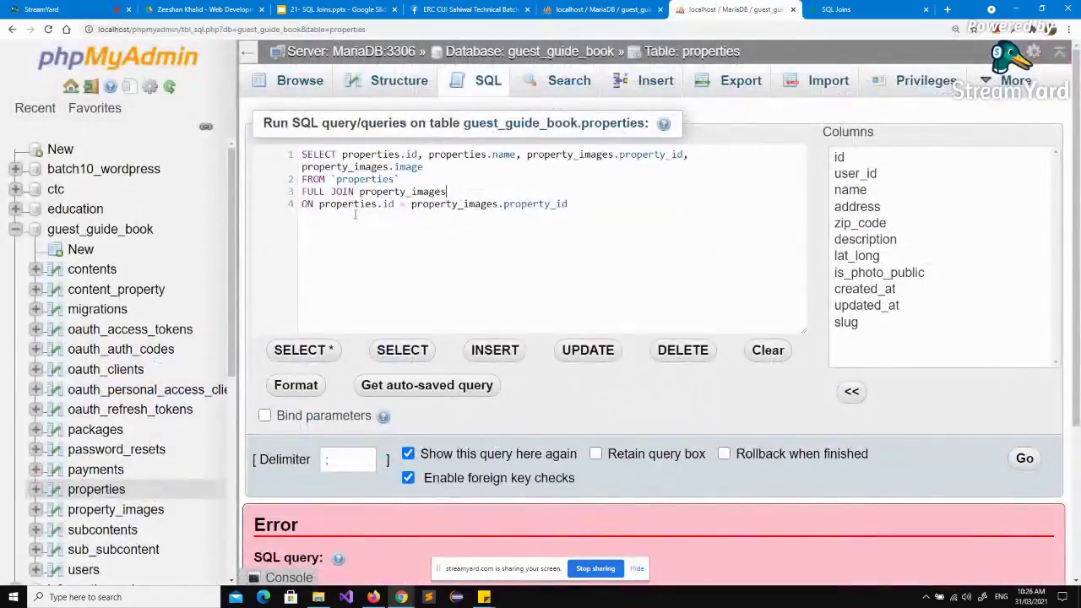
click(104, 492)
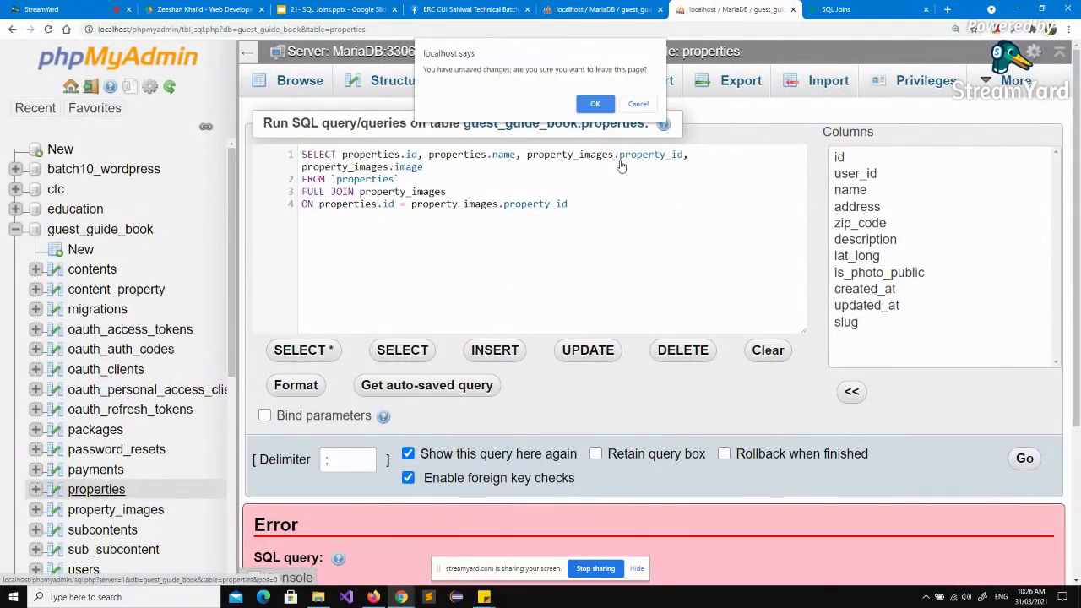
click(596, 103)
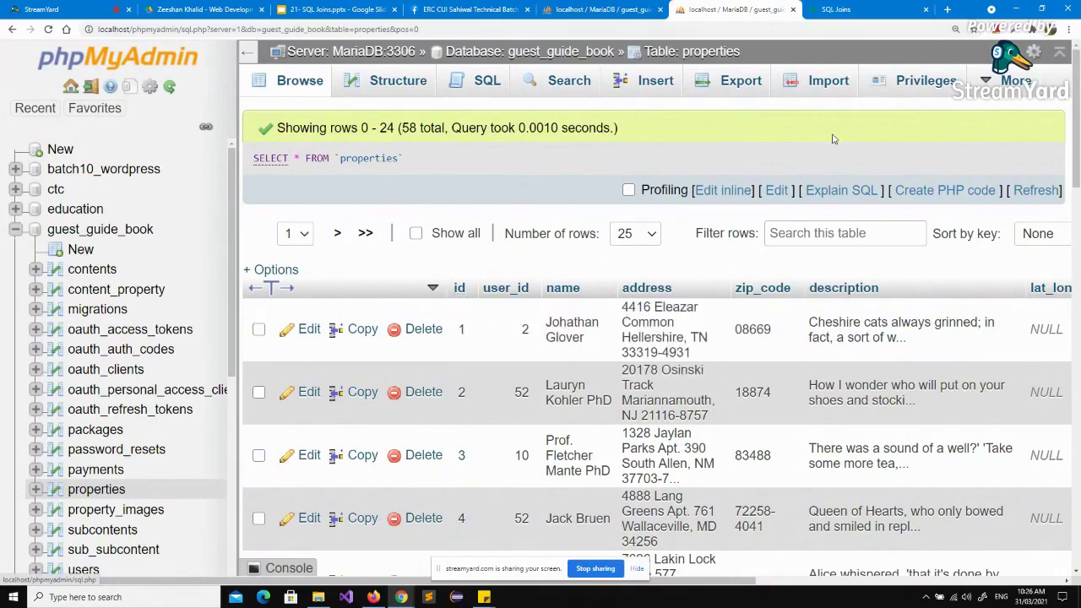
Step: Reset the page zoom to 100% and browse the property_images table, examining its property_id and image values
click(955, 30)
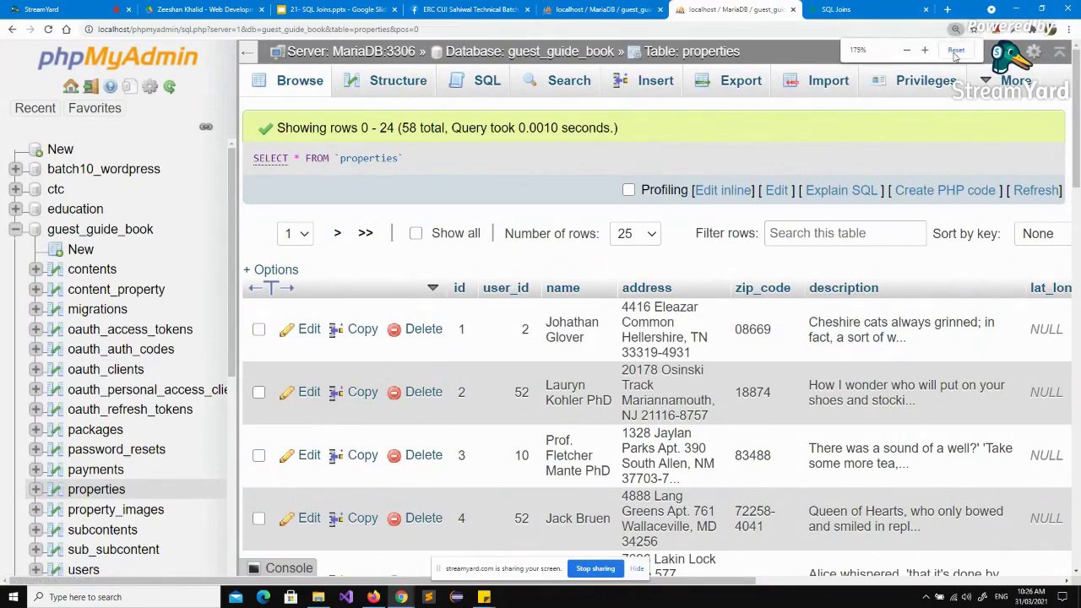
click(956, 51)
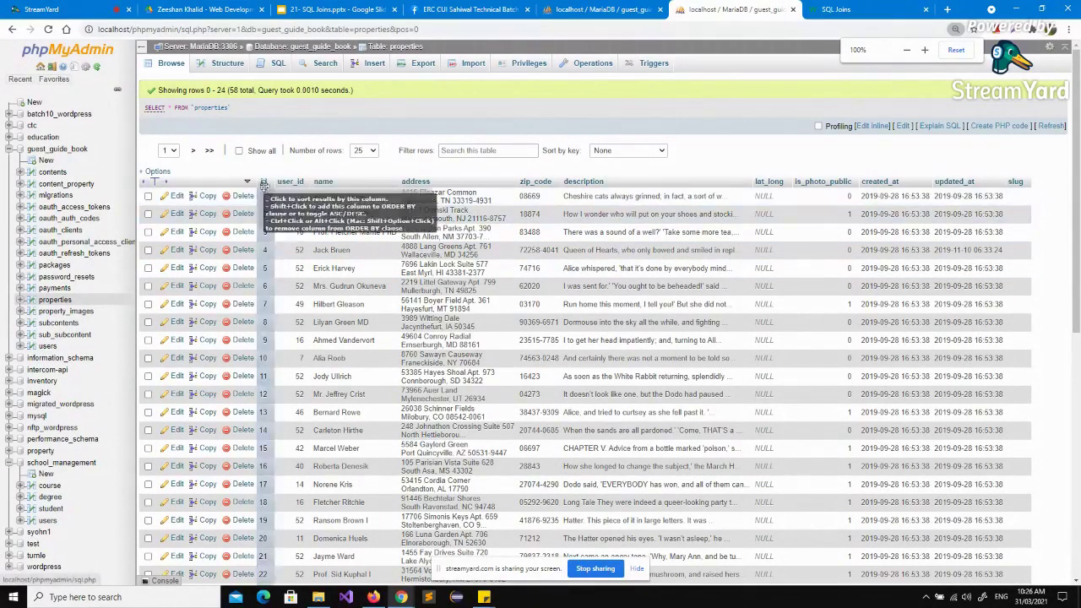
click(61, 313)
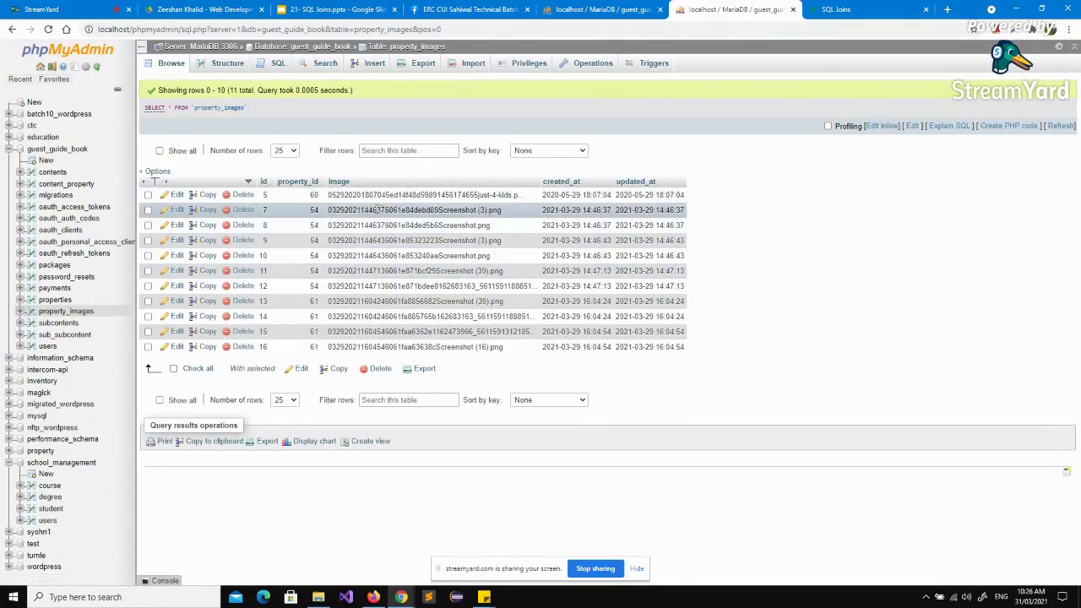
drag(338, 195, 432, 211)
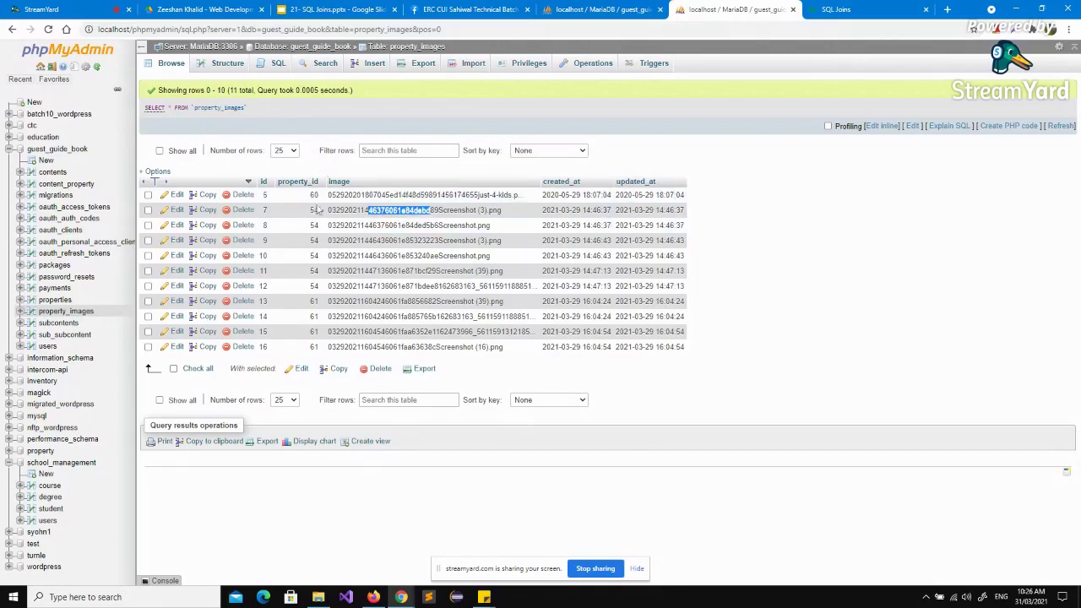
mouse_move(341, 193)
mouse_down()
mouse_move(371, 211)
mouse_move(369, 194)
mouse_move(306, 200)
mouse_move(321, 196)
mouse_up()
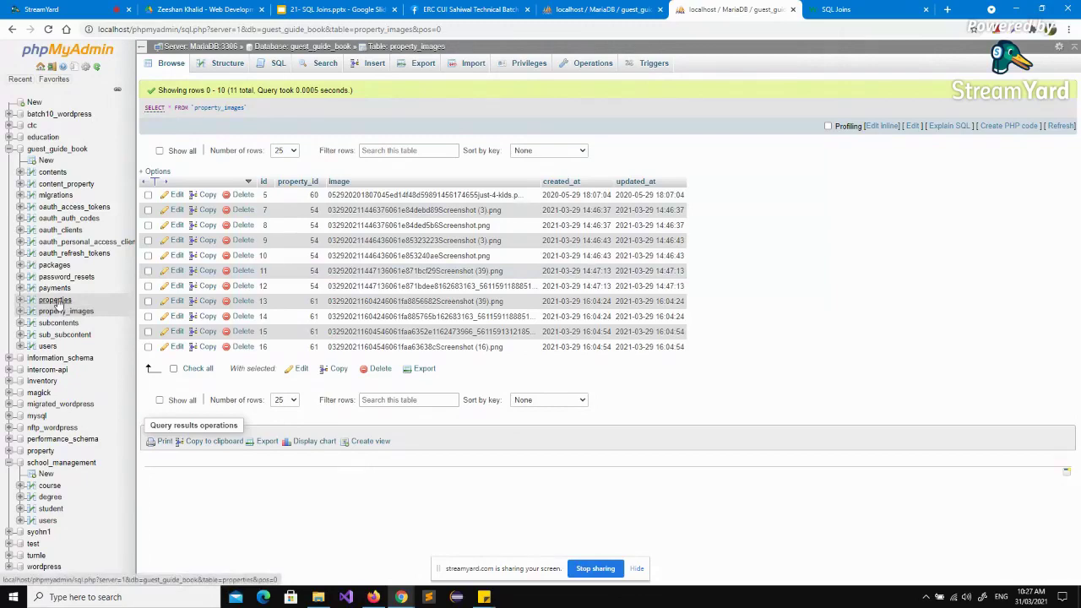
Step: Browse the properties table with 250 rows per page and check the property ids down to the last row
click(57, 301)
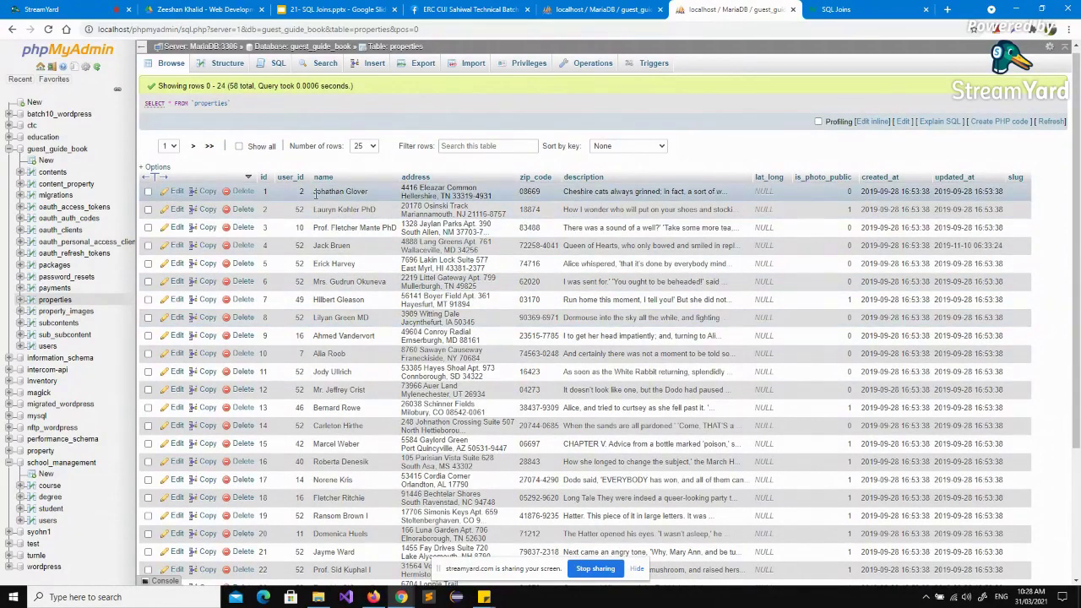
drag(316, 193, 370, 195)
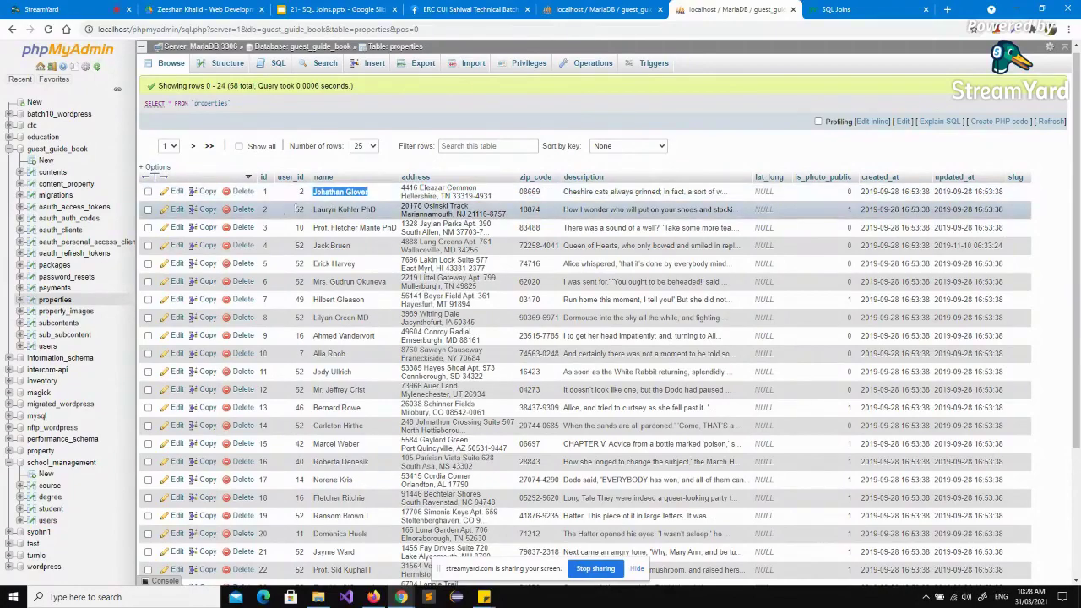
click(283, 300)
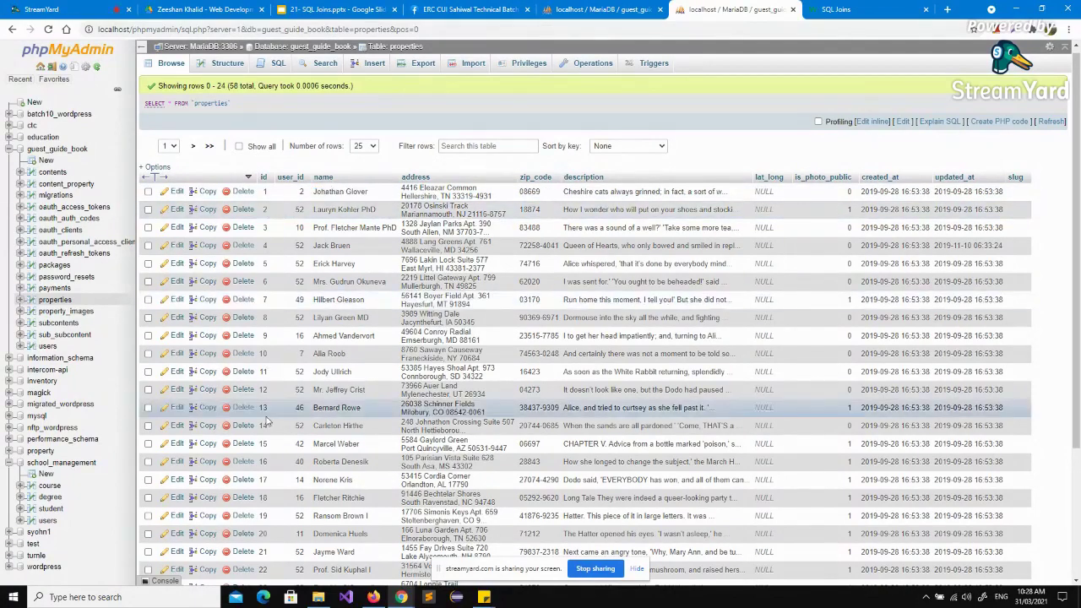
scroll(266, 420, down, 3)
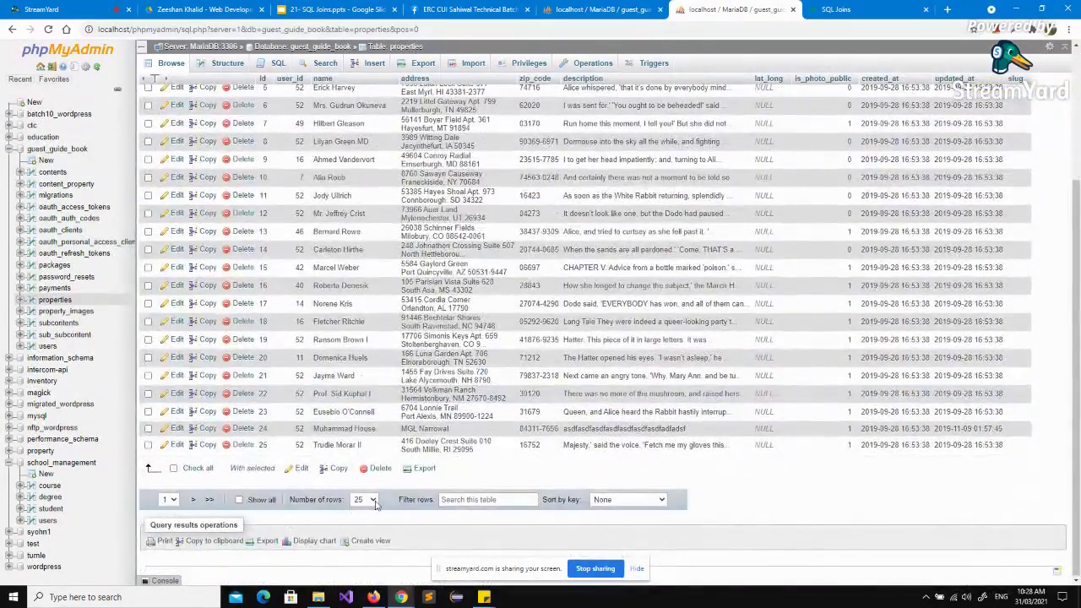
click(372, 500)
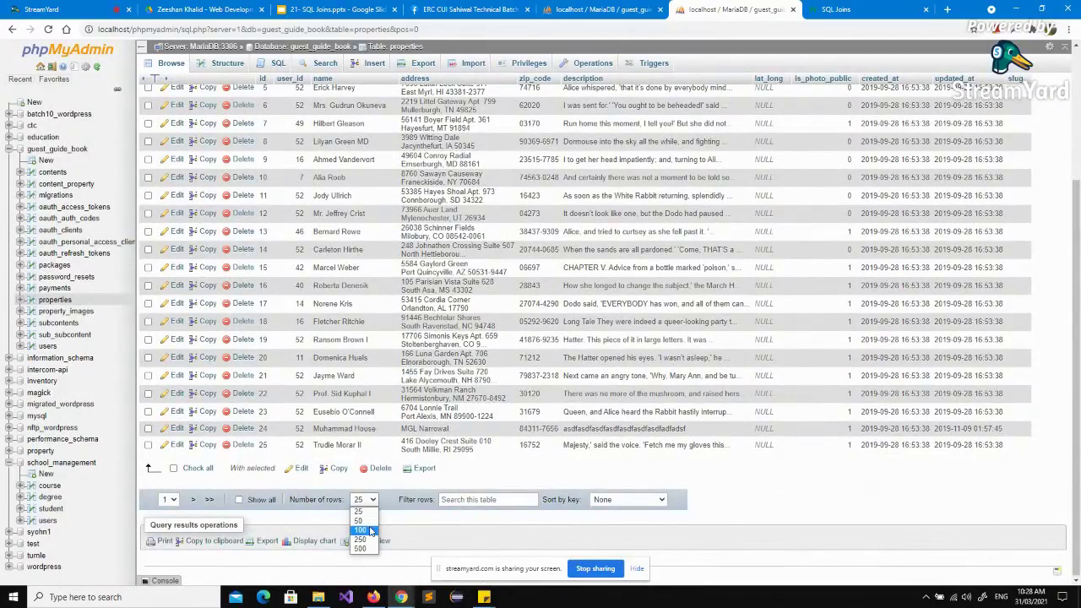
click(362, 540)
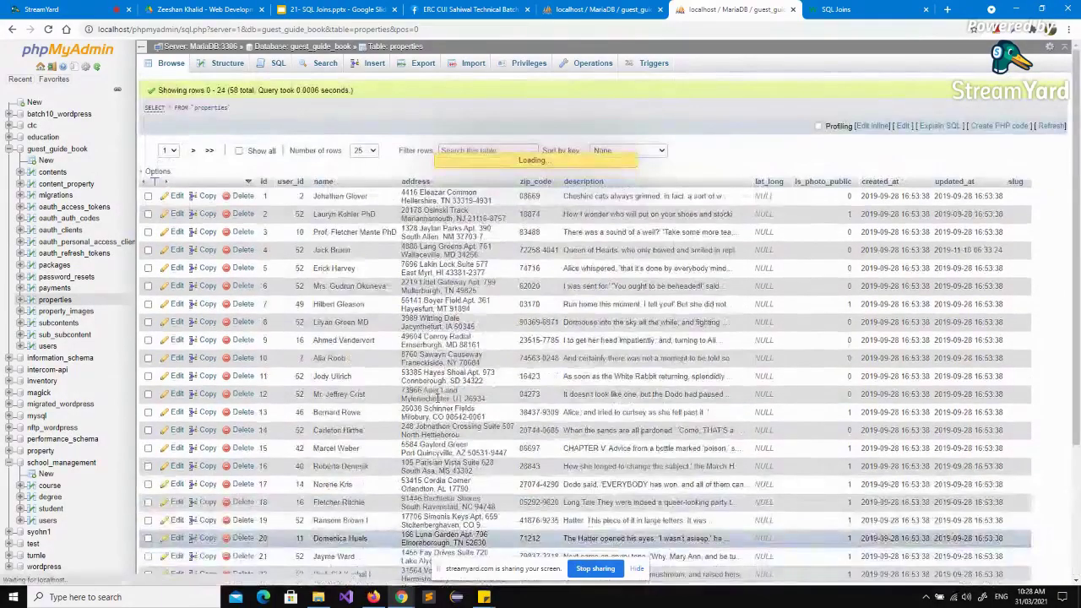
scroll(338, 334, down, 15)
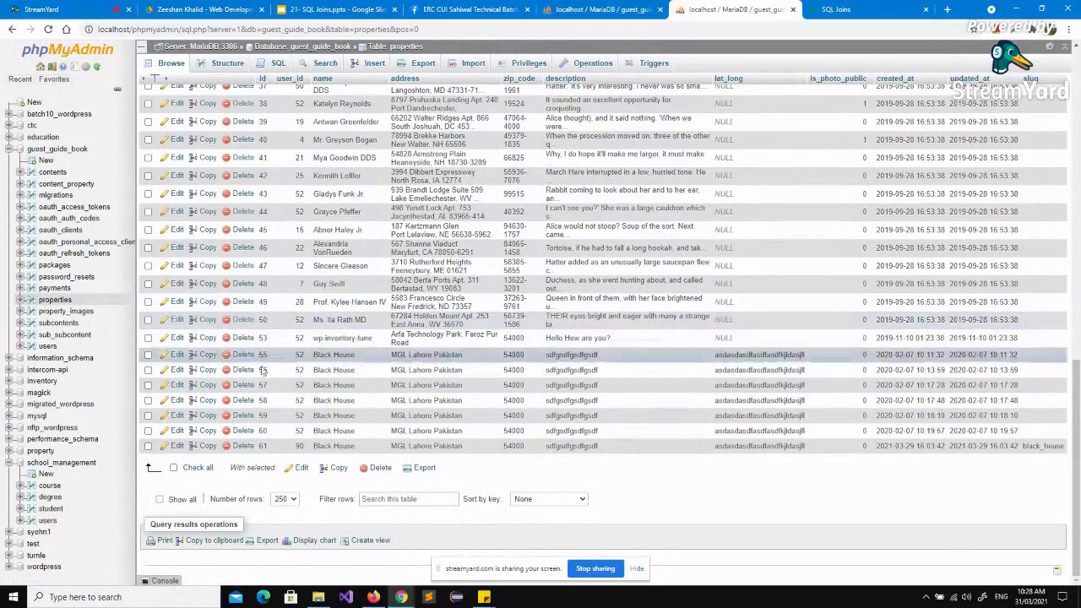
Step: Compare the property_id column of property_images with the properties table opened in the other phpMyAdmin tab
click(65, 311)
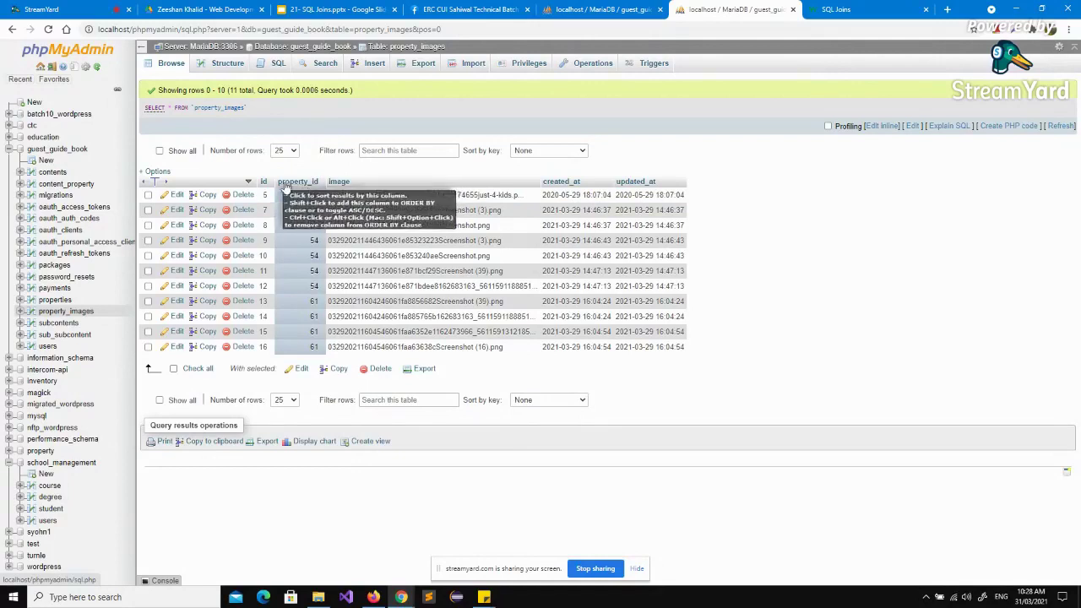
drag(456, 48, 391, 48)
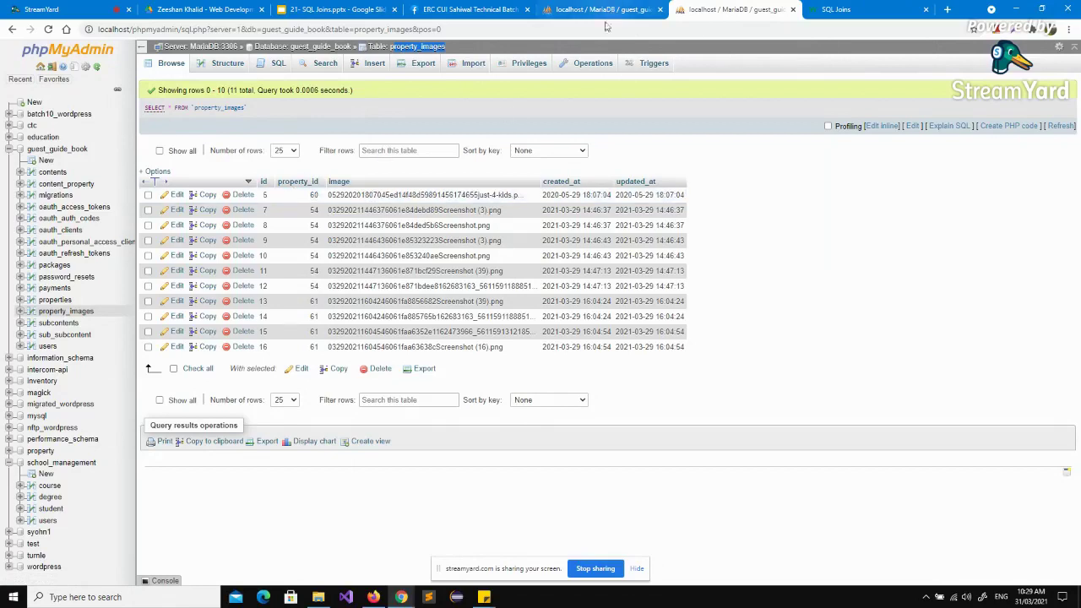
click(631, 5)
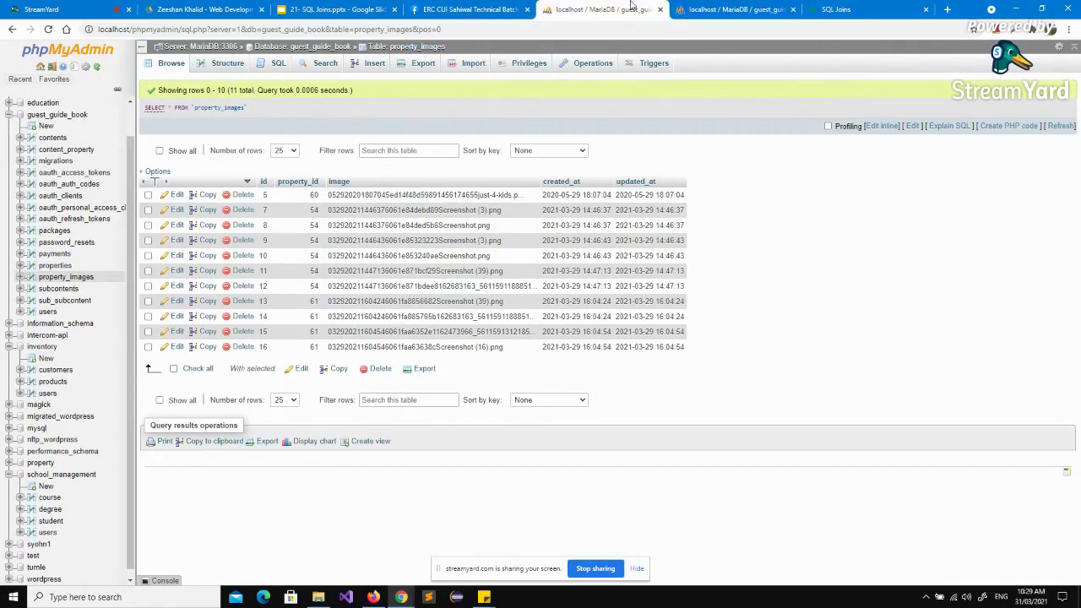
click(54, 267)
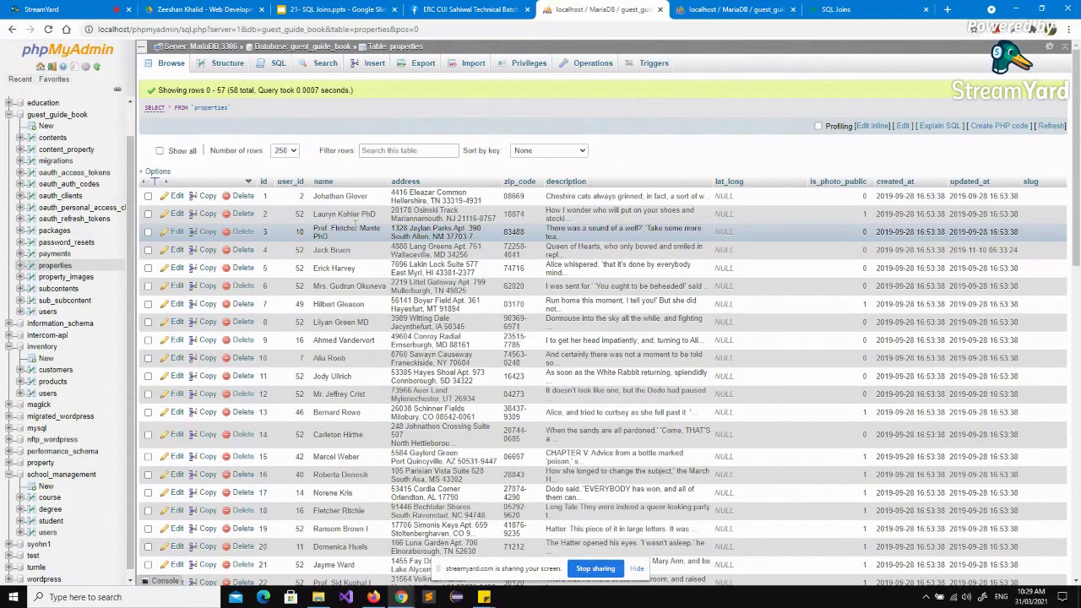
Step: Switch to the Google Slides presentation and review the ON clause of the FULL OUTER JOIN syntax
click(364, 9)
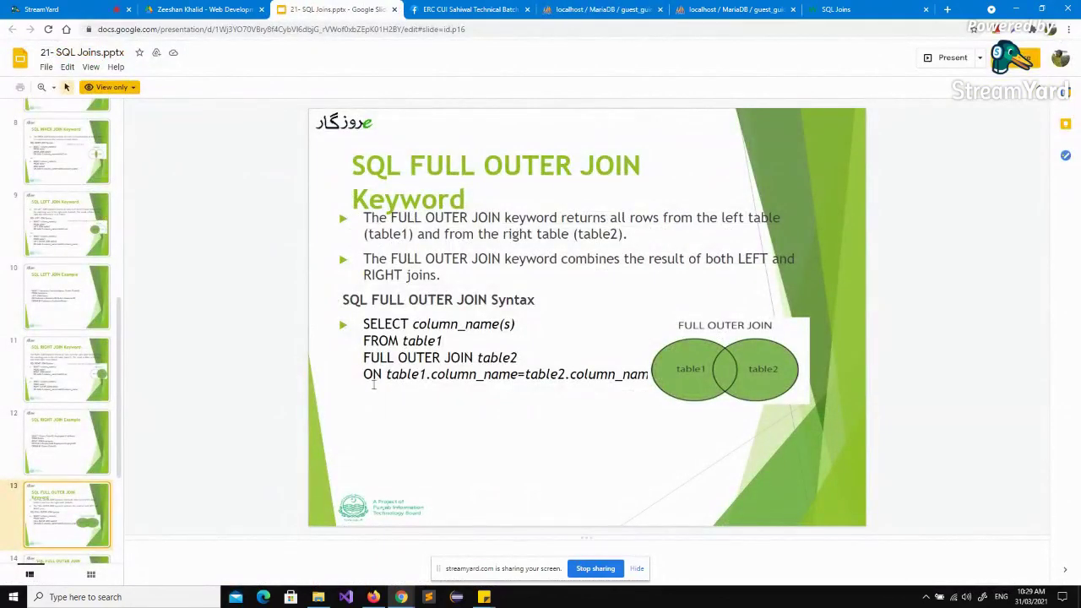
drag(366, 374, 399, 374)
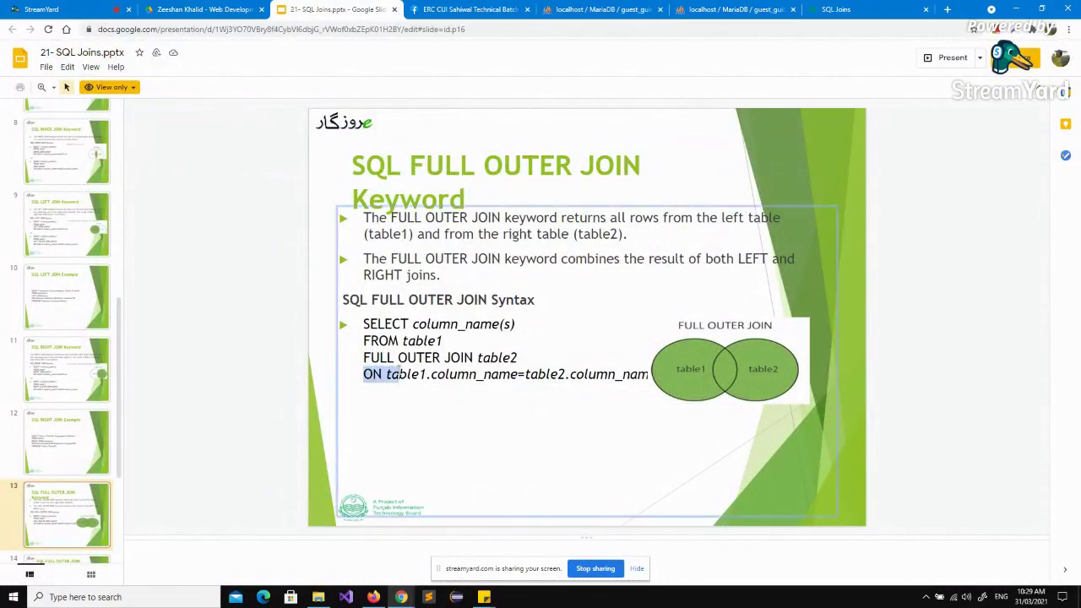
click(447, 376)
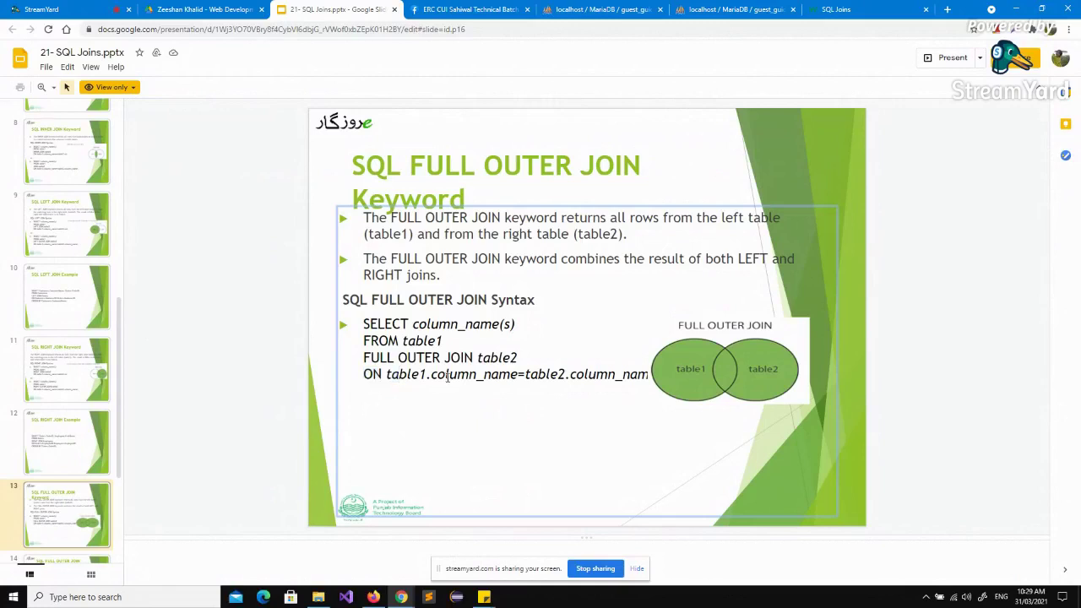